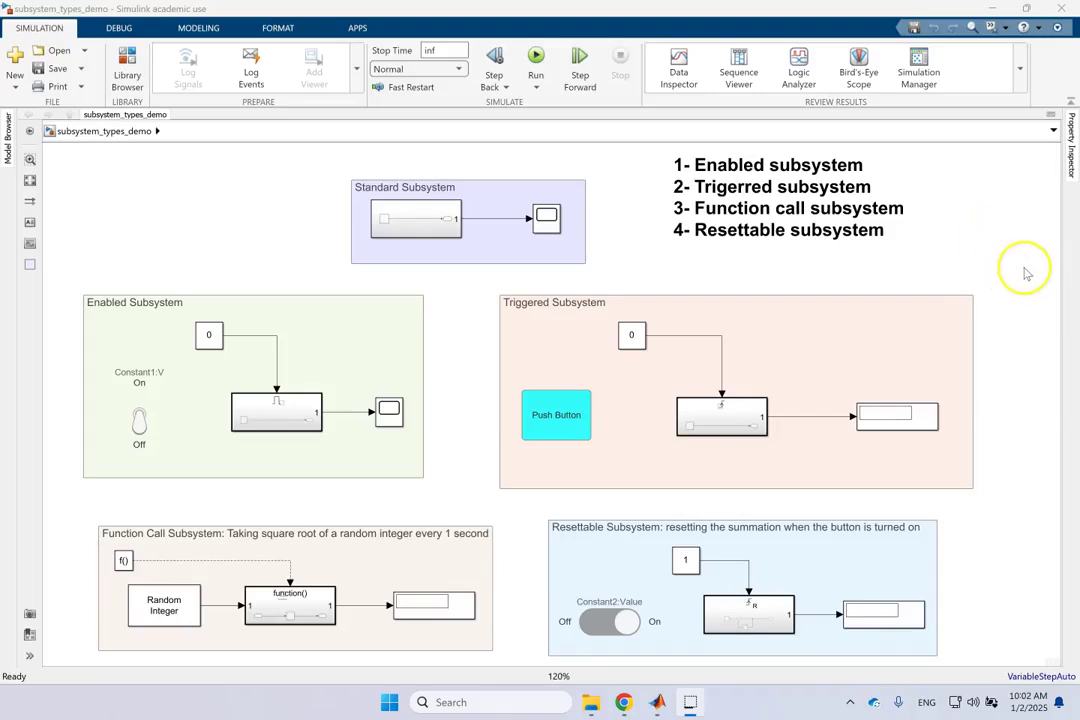
Select the numbered list of subsystem types annotation, then deselect it
click(1050, 251)
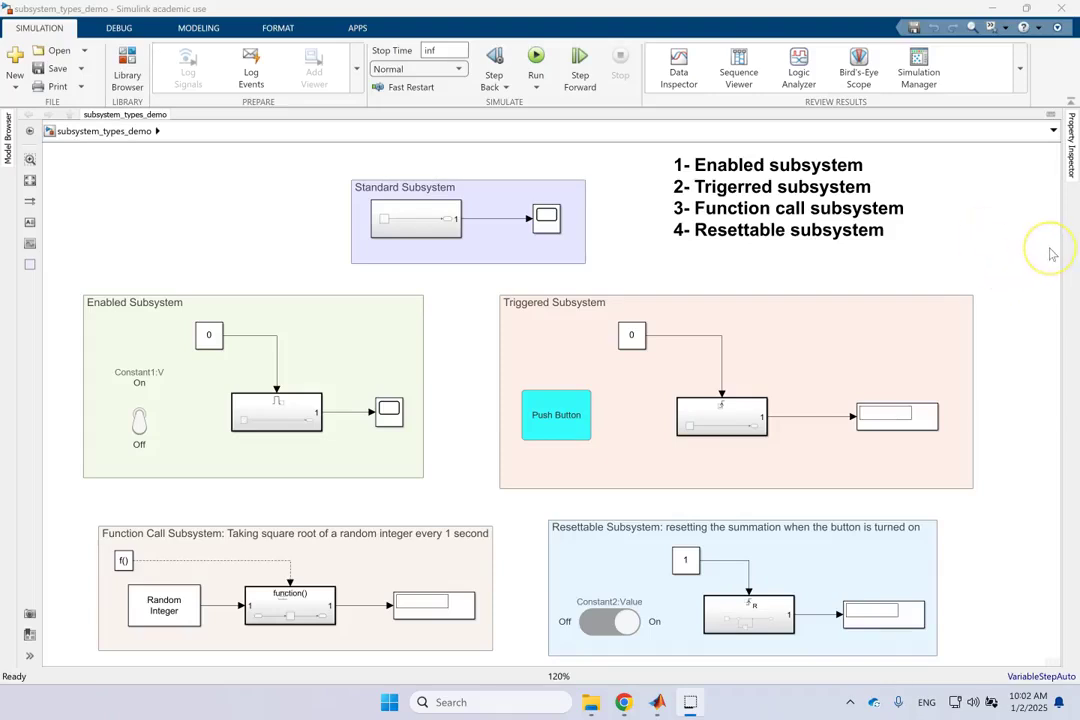
click(971, 173)
click(828, 218)
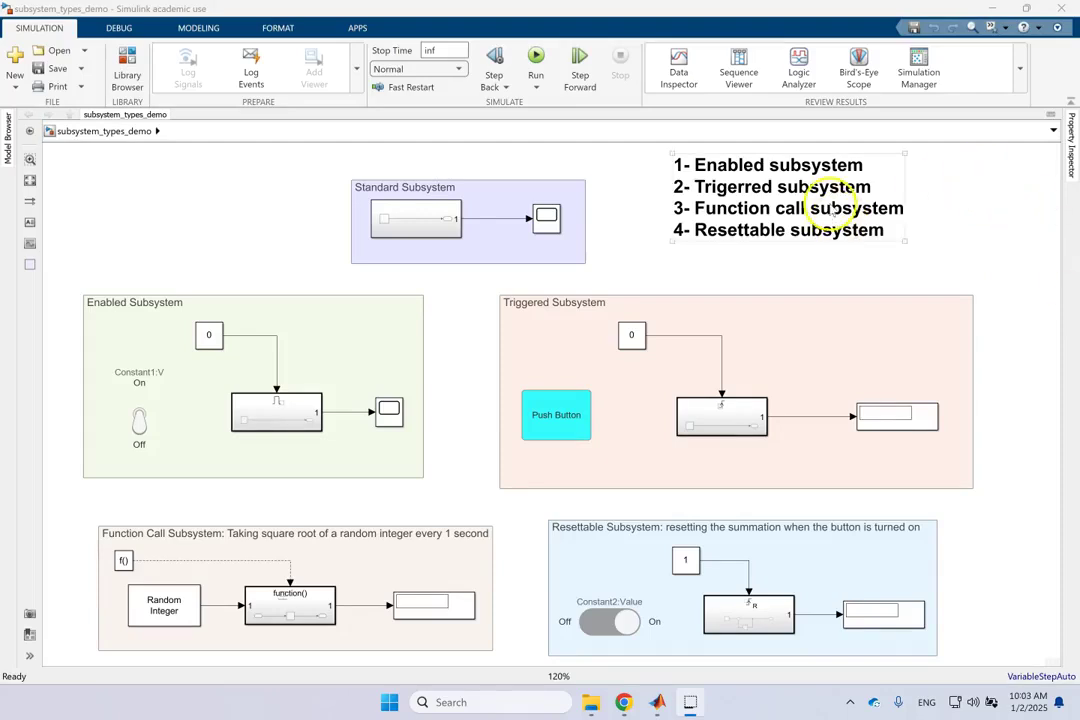
click(450, 228)
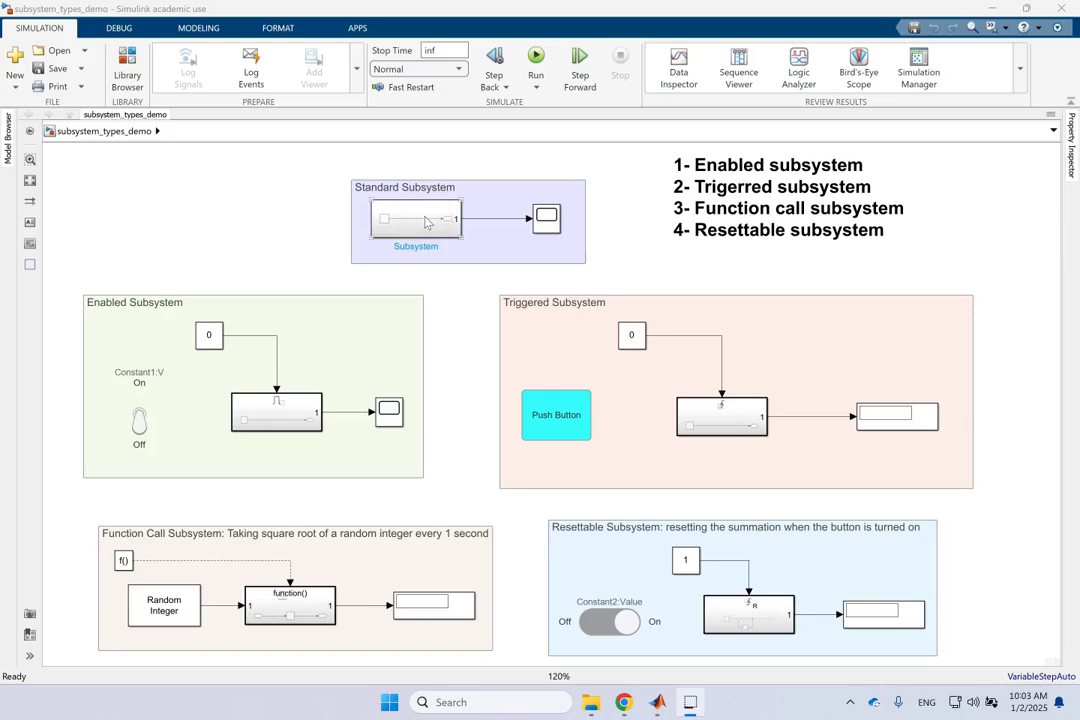
Look inside the Standard Subsystem, view its Sine Wave parameters, and return to the top level
click(427, 217)
click(430, 234)
double_click(427, 224)
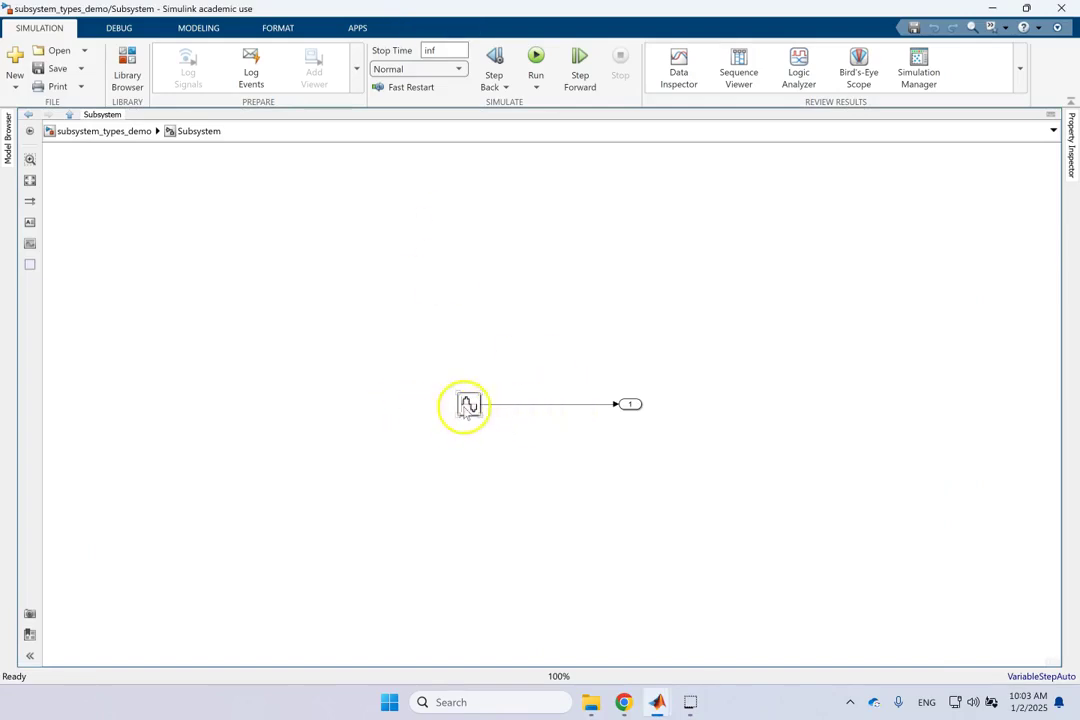
double_click(467, 405)
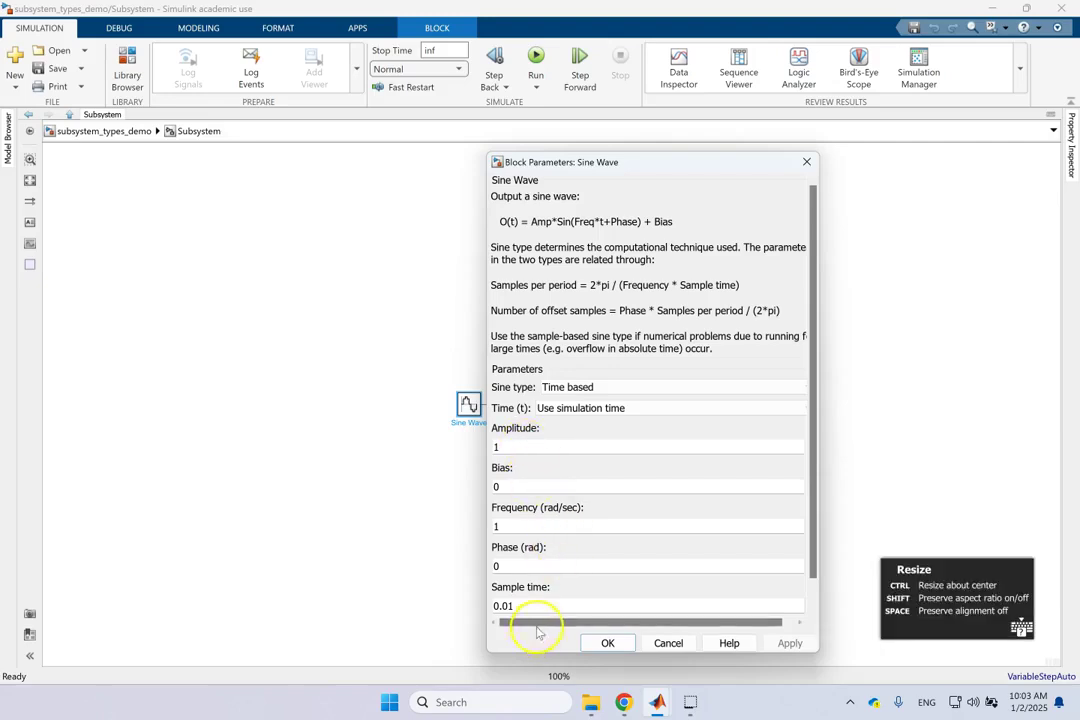
click(609, 643)
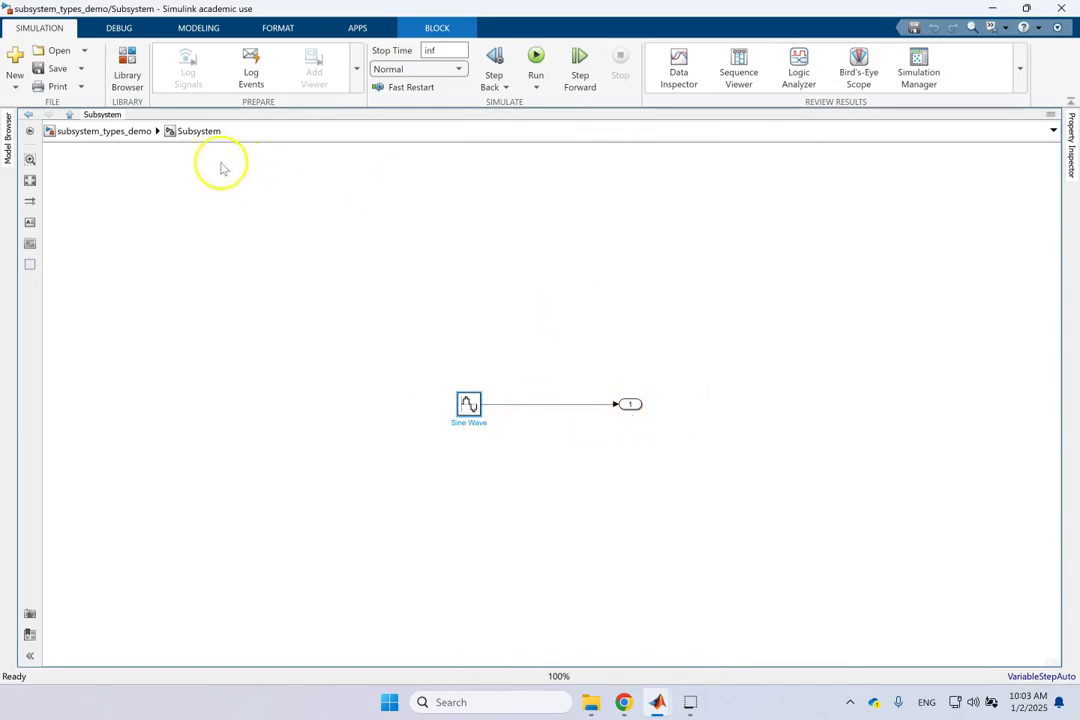
click(116, 129)
Select Scope2, the stop time value, and the Standard, Enabled, Triggered and Resettable subsystem areas
click(545, 222)
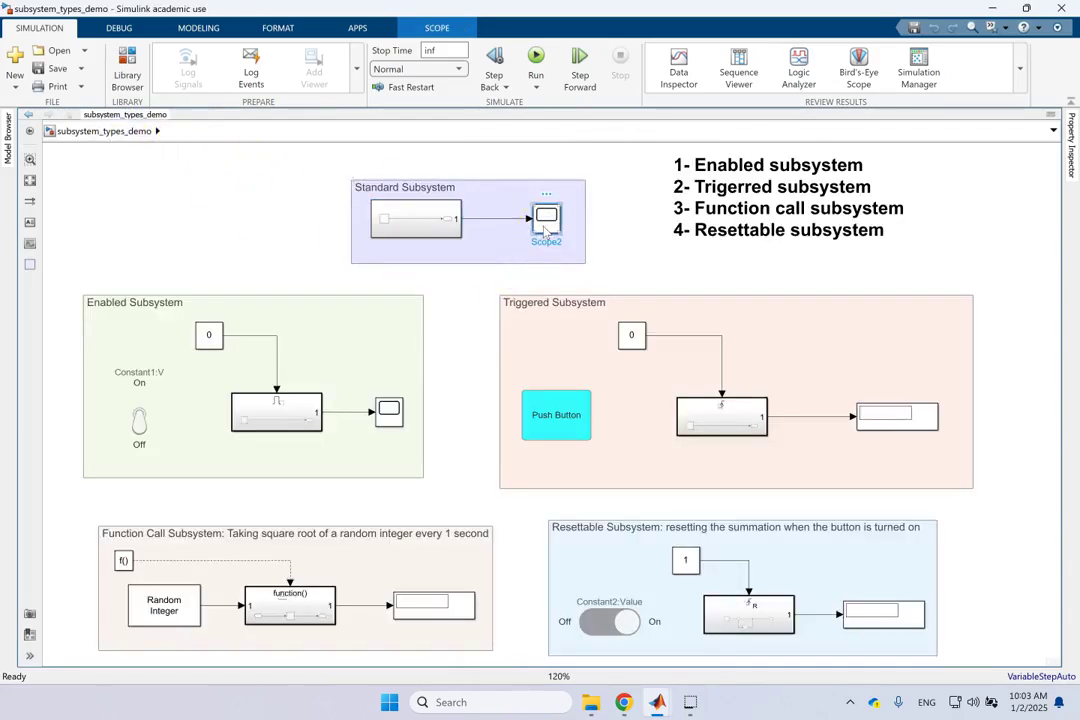
click(439, 52)
click(503, 227)
click(458, 266)
click(335, 337)
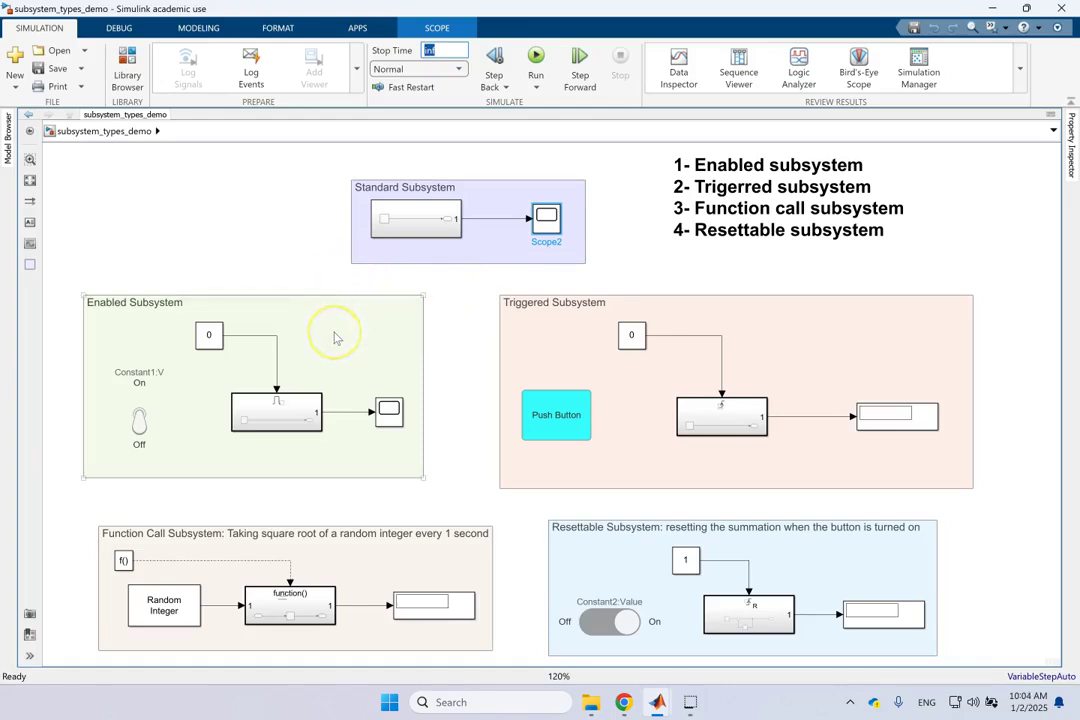
click(529, 352)
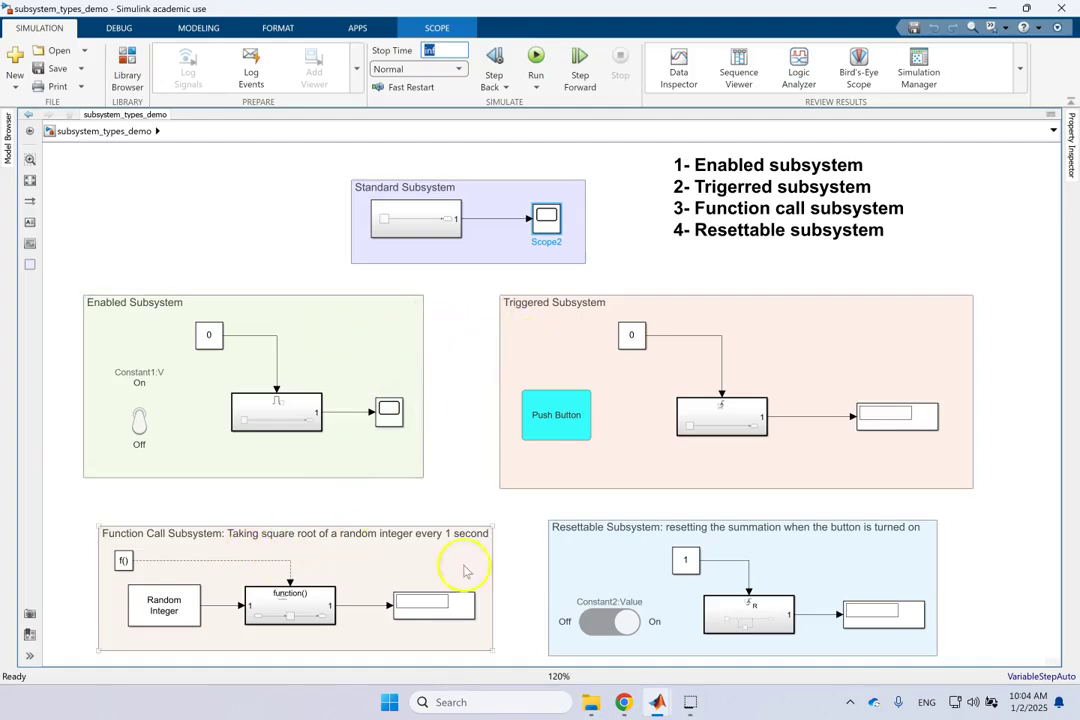
click(630, 583)
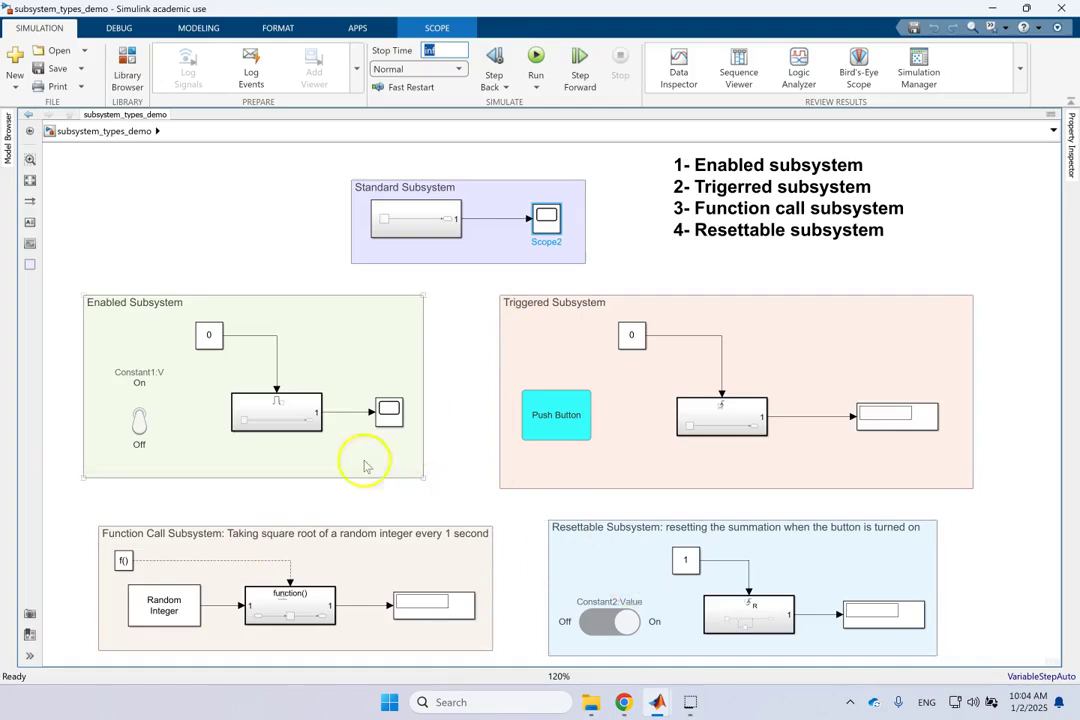
click(640, 465)
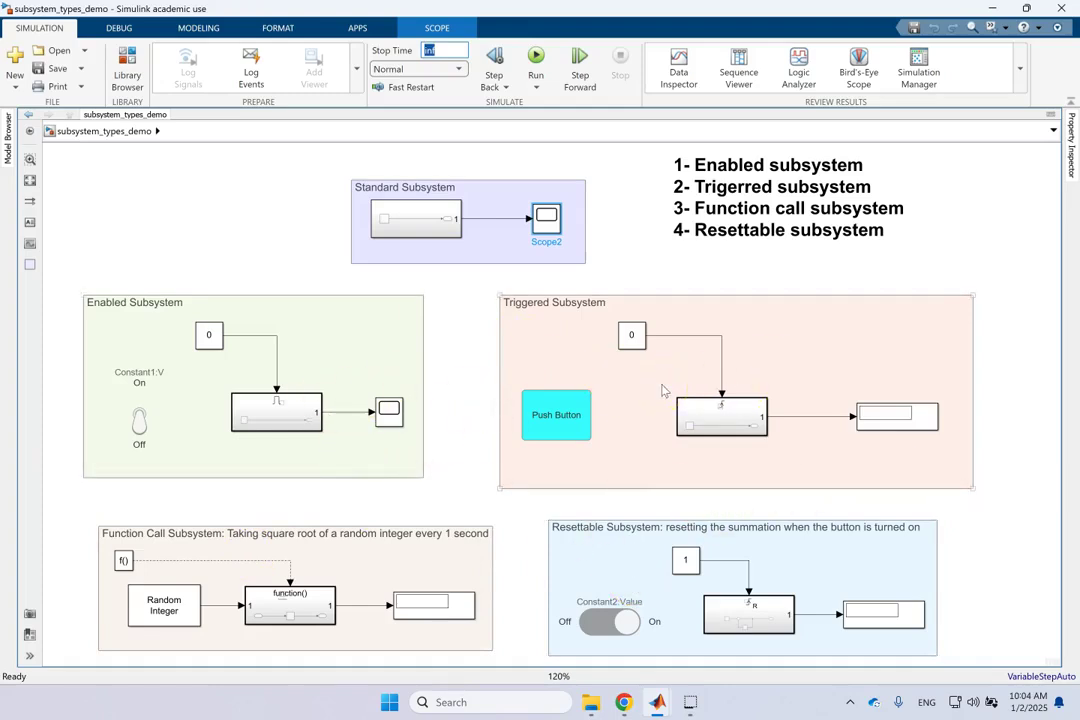
Select the Enabled Subsystem block and open the Library Browser
click(150, 160)
click(415, 375)
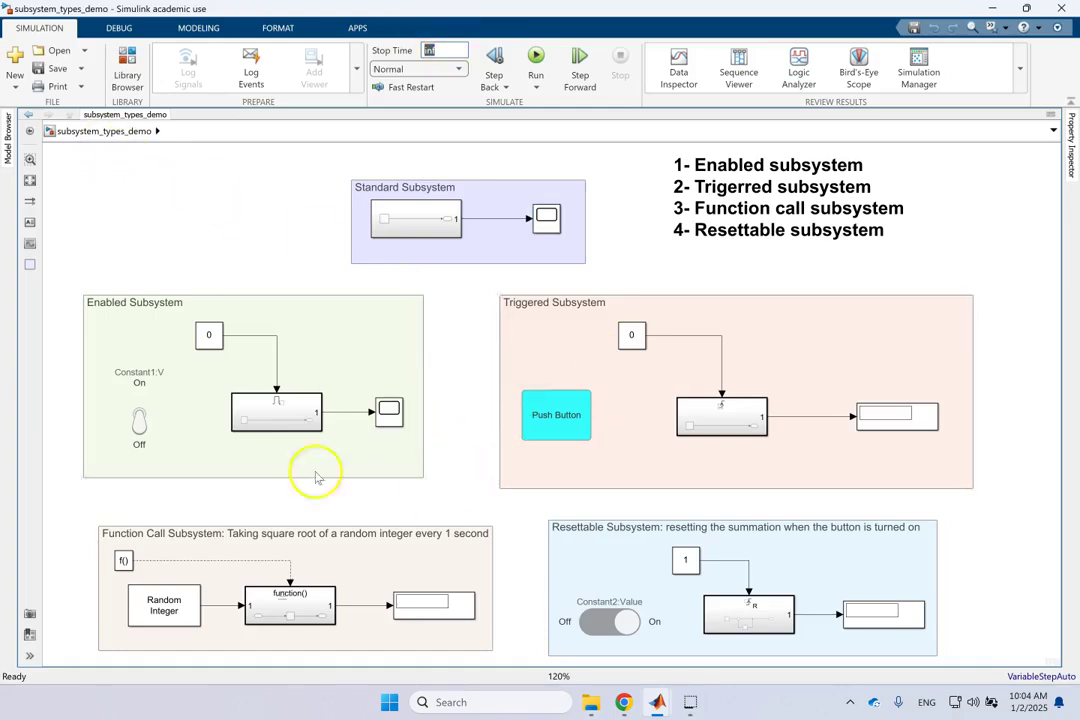
click(470, 458)
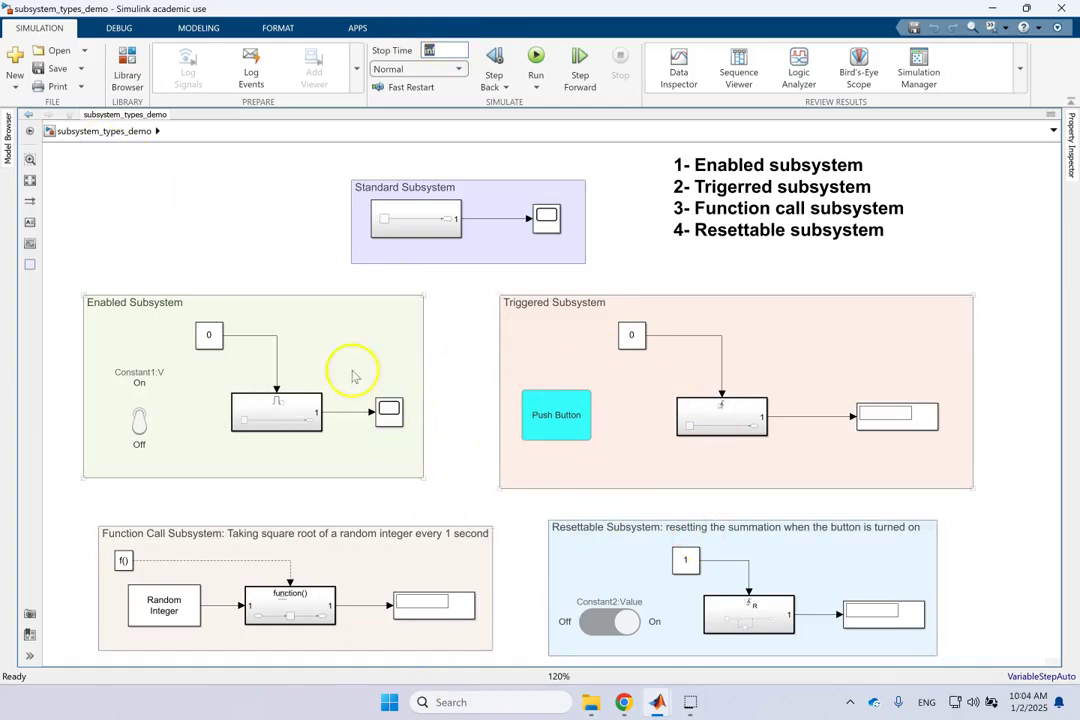
click(337, 340)
click(290, 410)
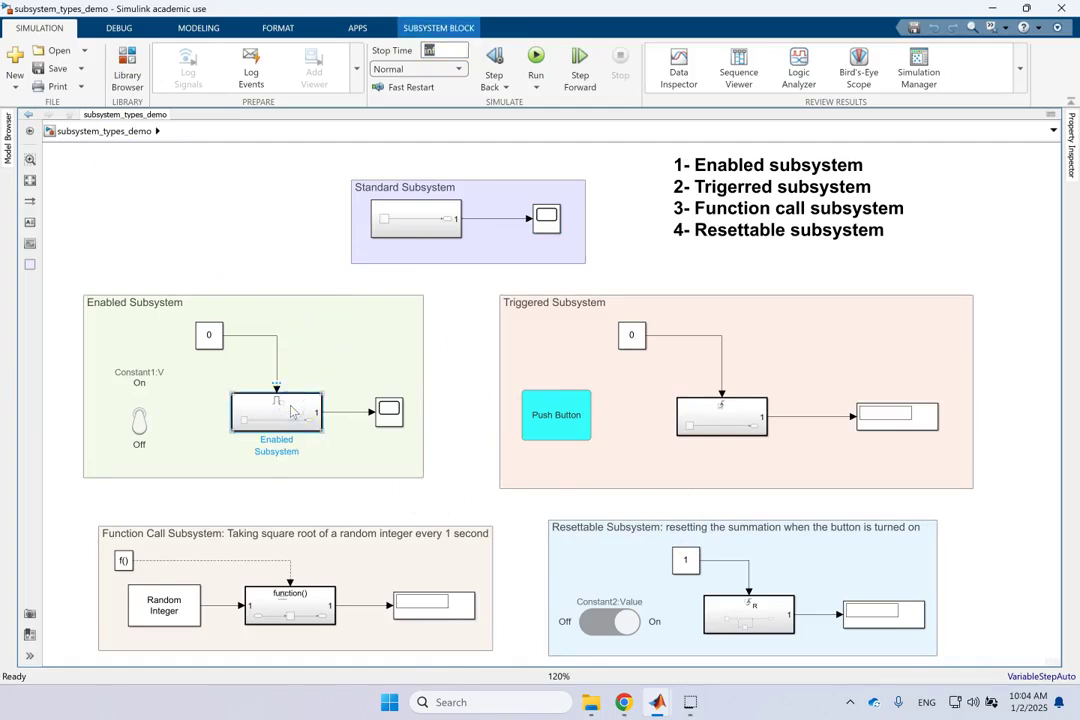
click(128, 62)
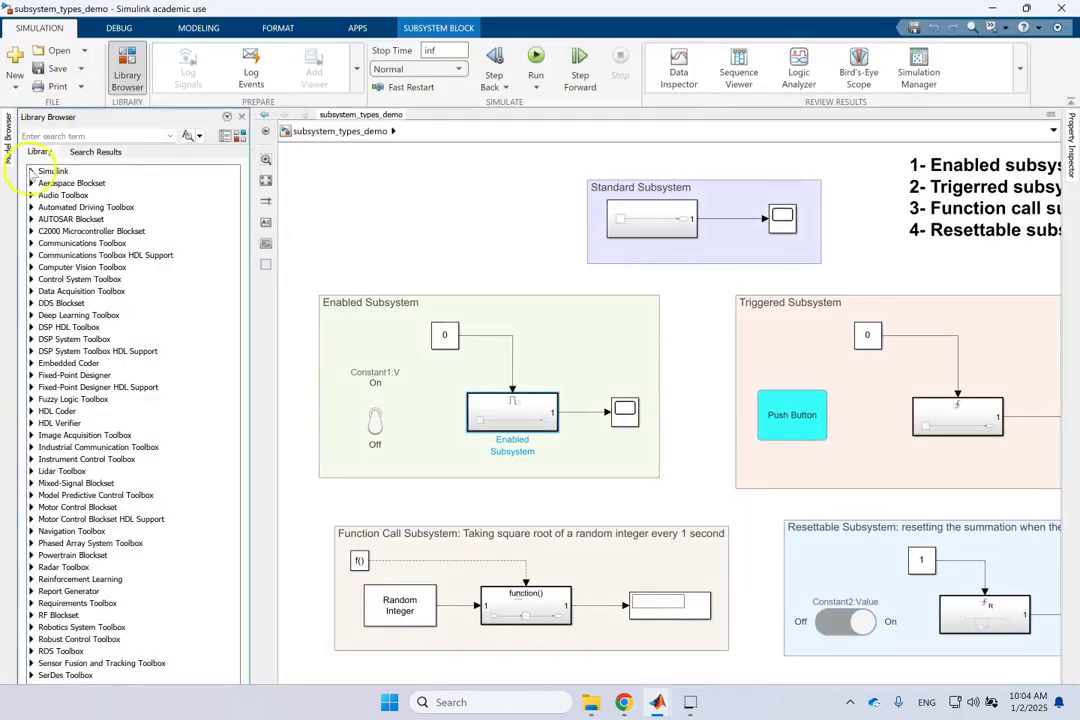
Drag an Enabled Subsystem from Simulink > Ports & Subsystems onto the model's top-left
click(31, 171)
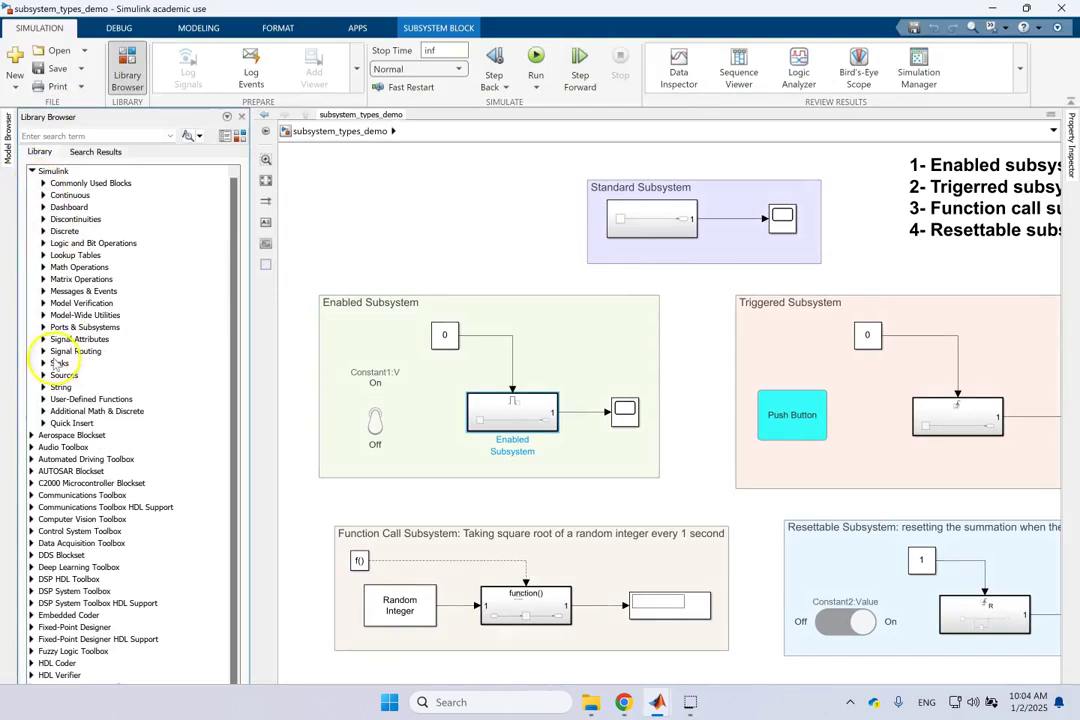
click(44, 327)
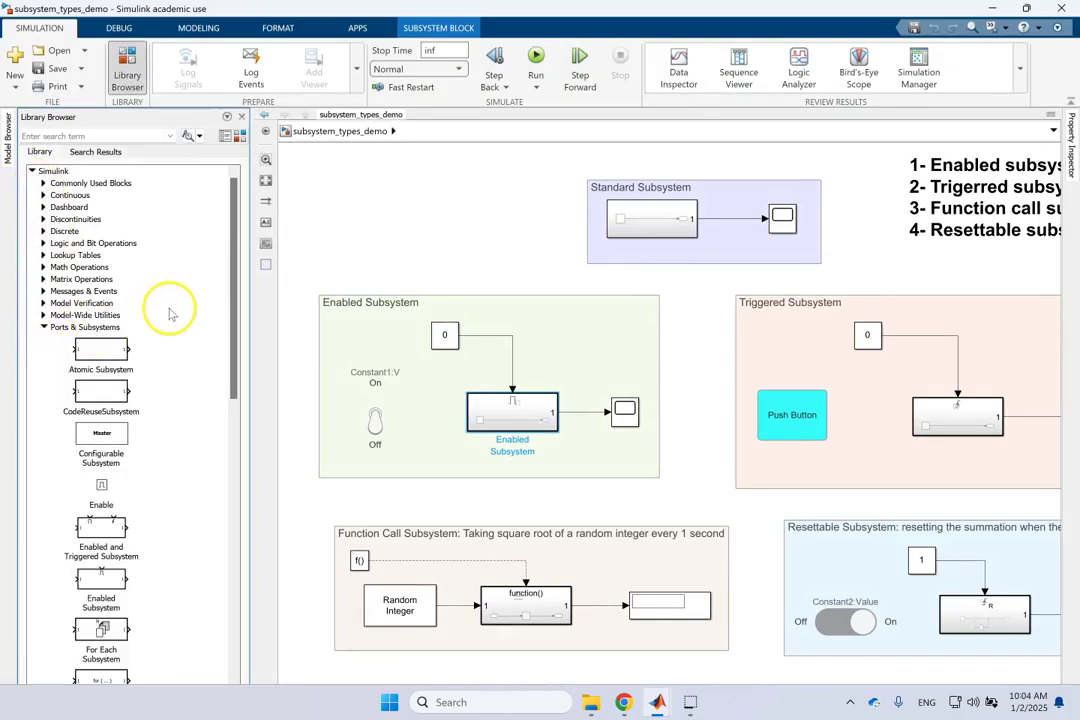
scroll(168, 318, down, 1)
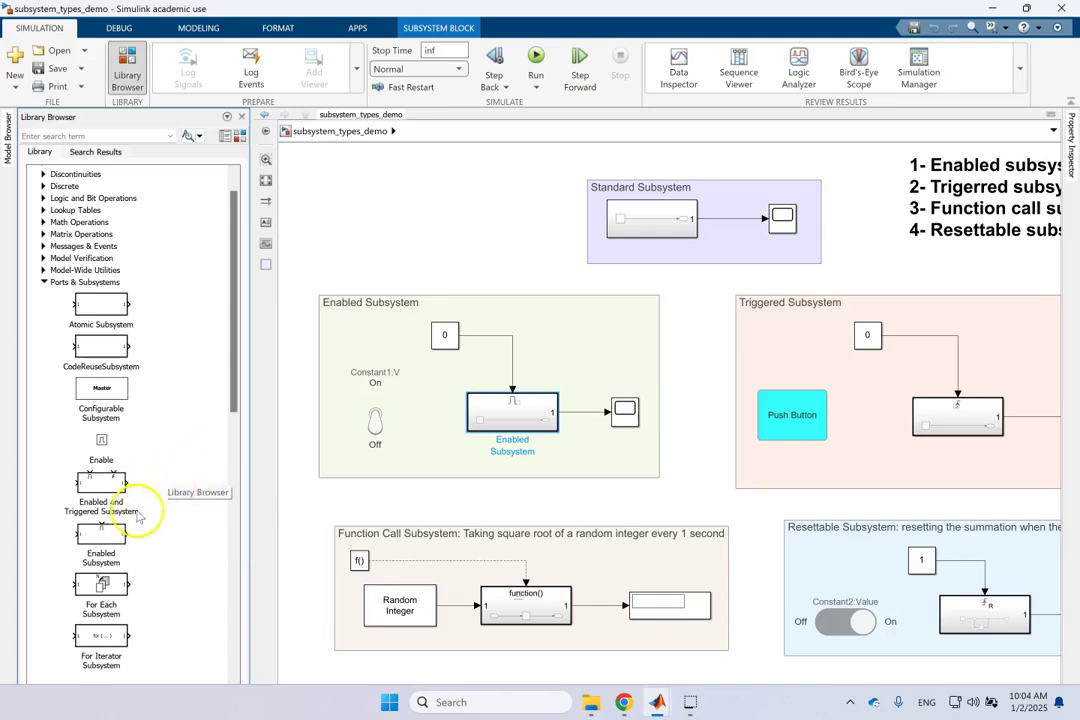
drag(118, 545, 428, 203)
Inspect Enabled Subsystem1's Enable port parameters, then return to the top-level model
double_click(428, 200)
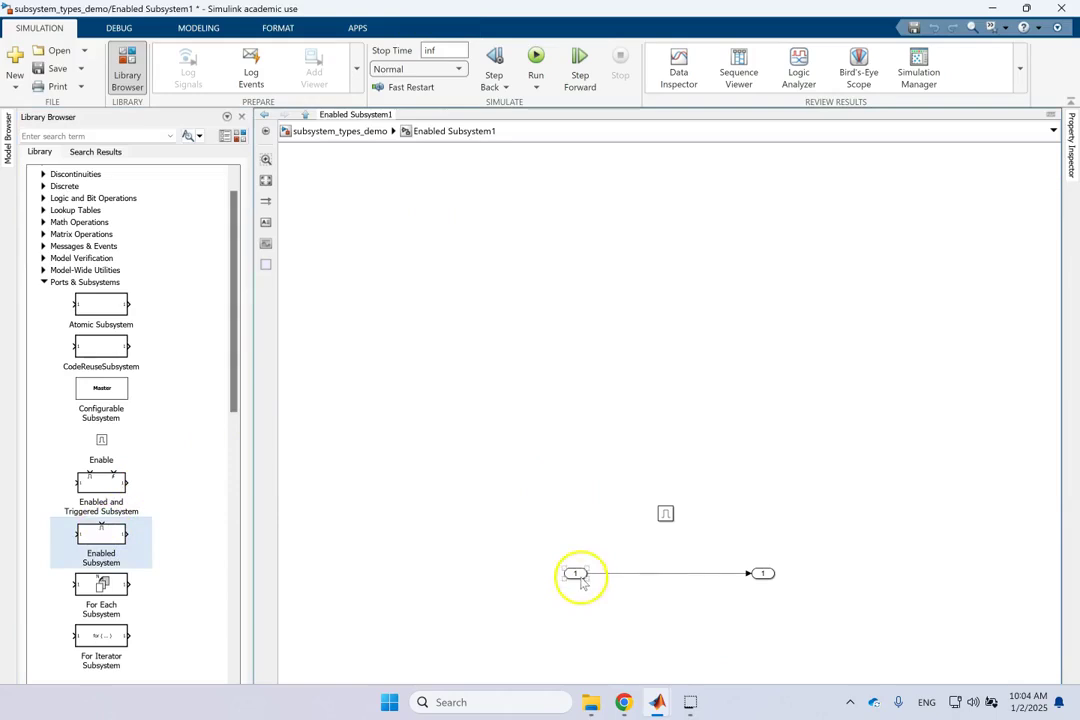
double_click(666, 514)
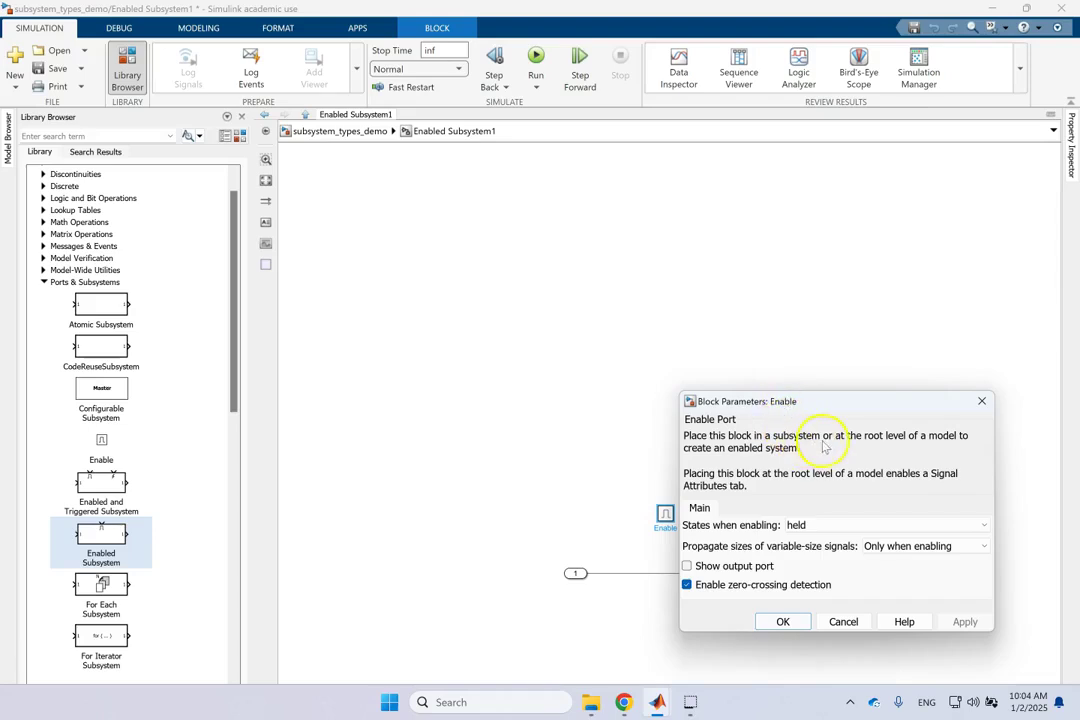
click(783, 620)
click(322, 130)
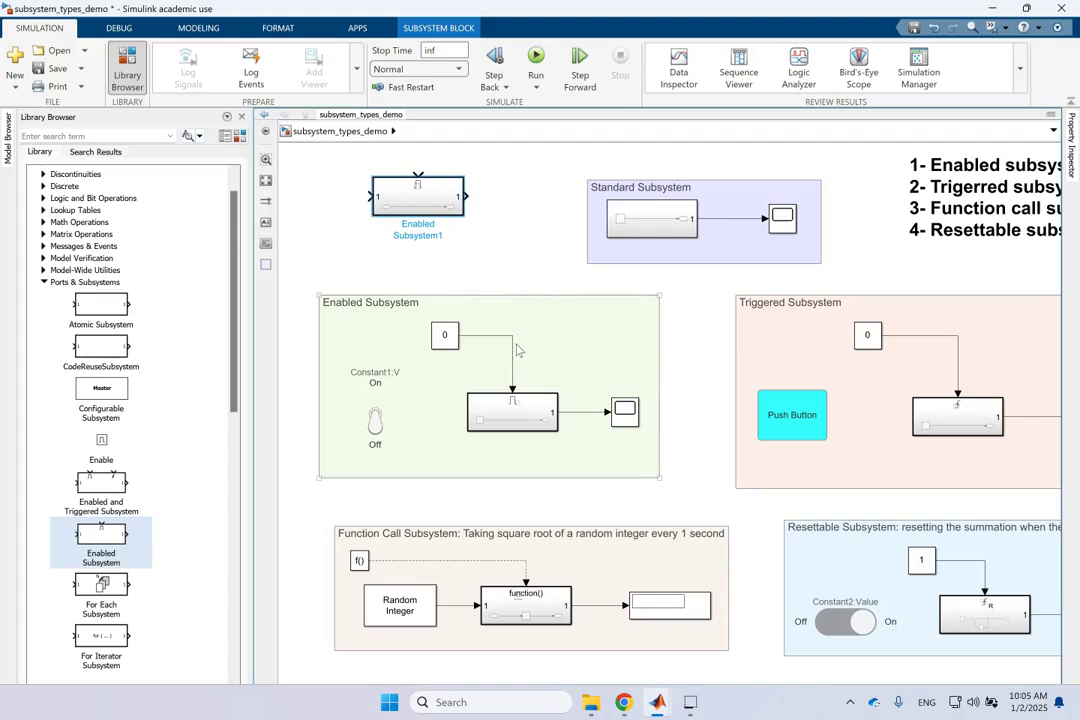
Delete Enabled Subsystem1, then flip the Constant1 enable switch to 1 and back off
drag(486, 245, 336, 168)
key(Delete)
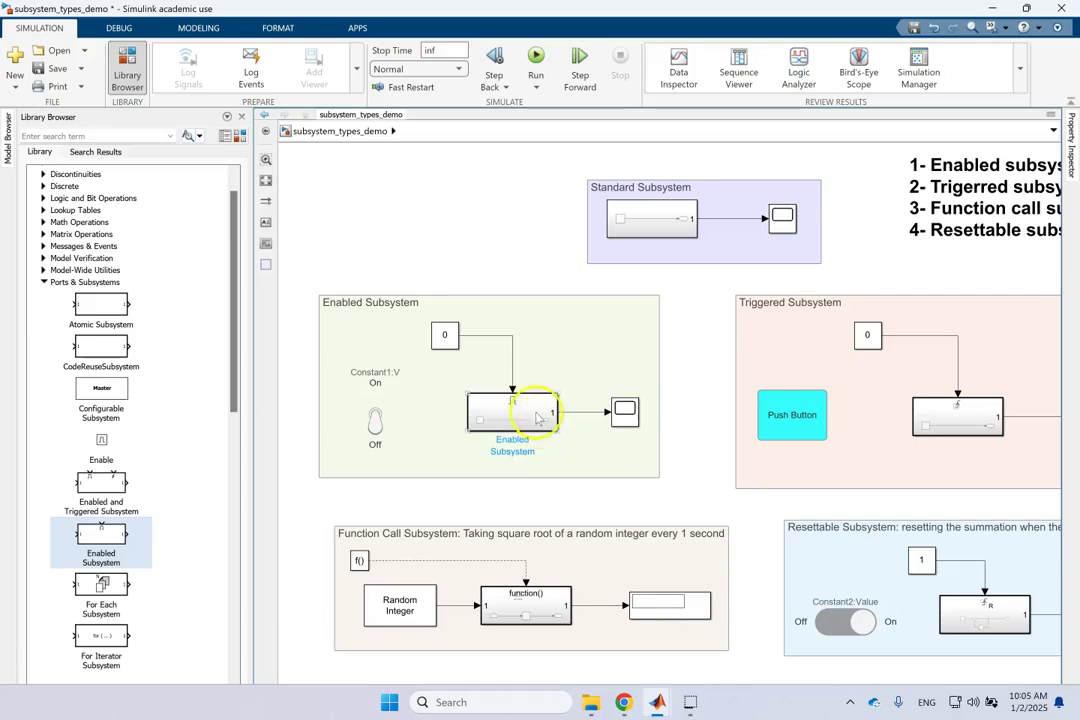
click(379, 428)
click(379, 428)
click(446, 337)
click(538, 425)
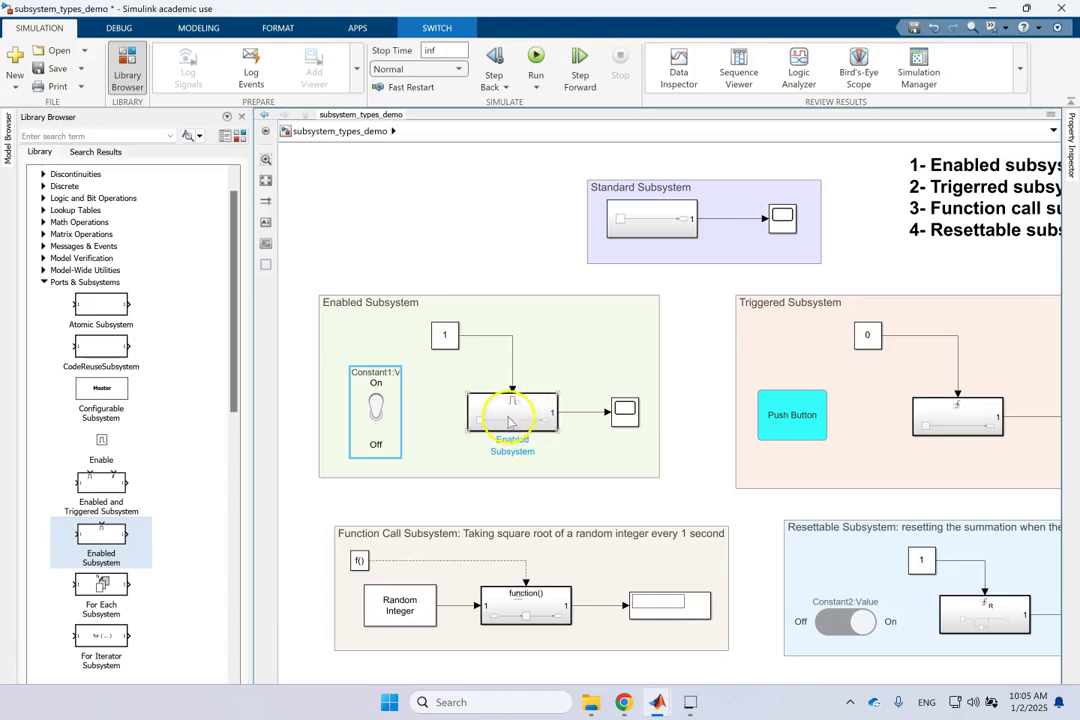
click(626, 420)
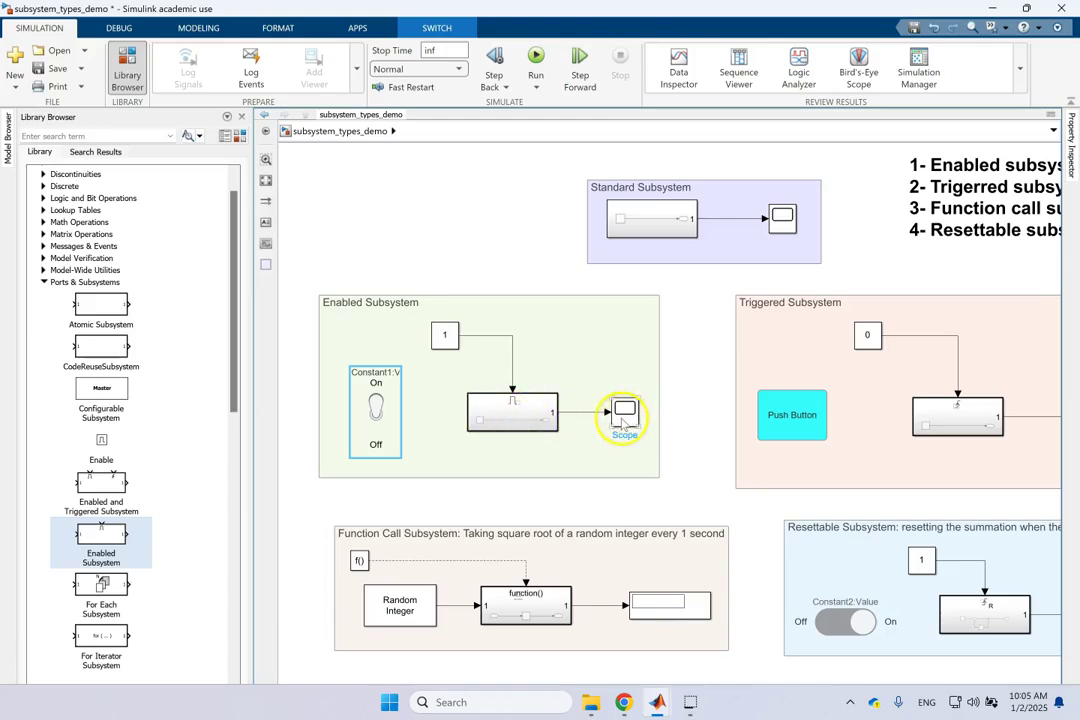
click(375, 398)
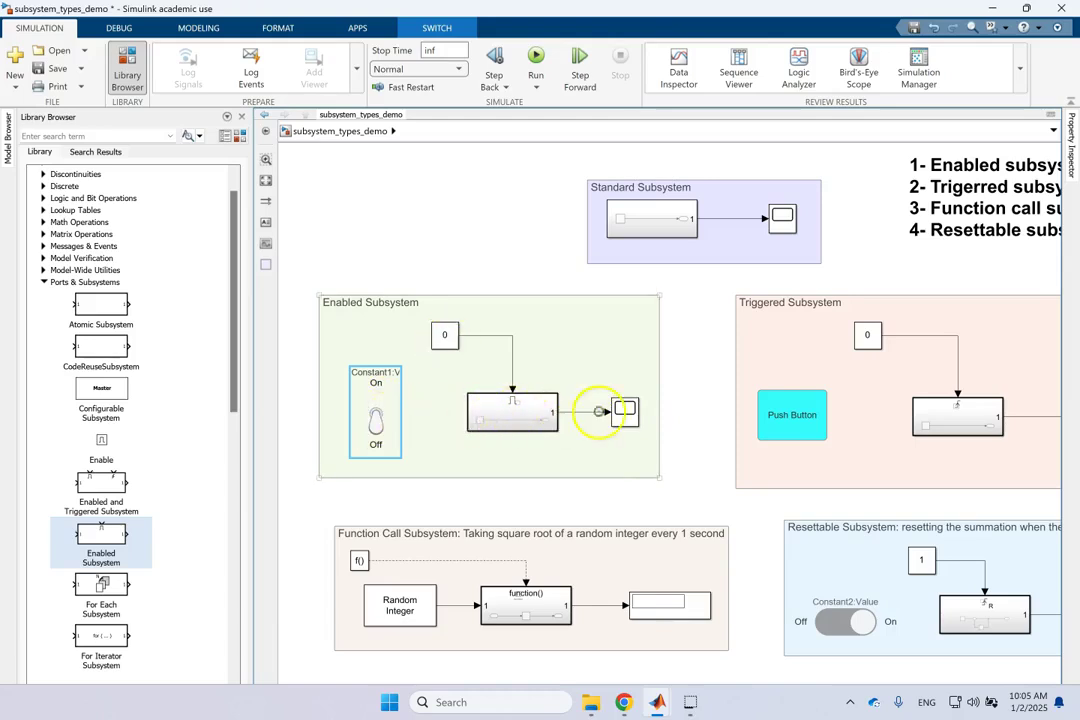
Look inside the Enabled Subsystem at its Sine Wave parameters and return to the top level
double_click(512, 413)
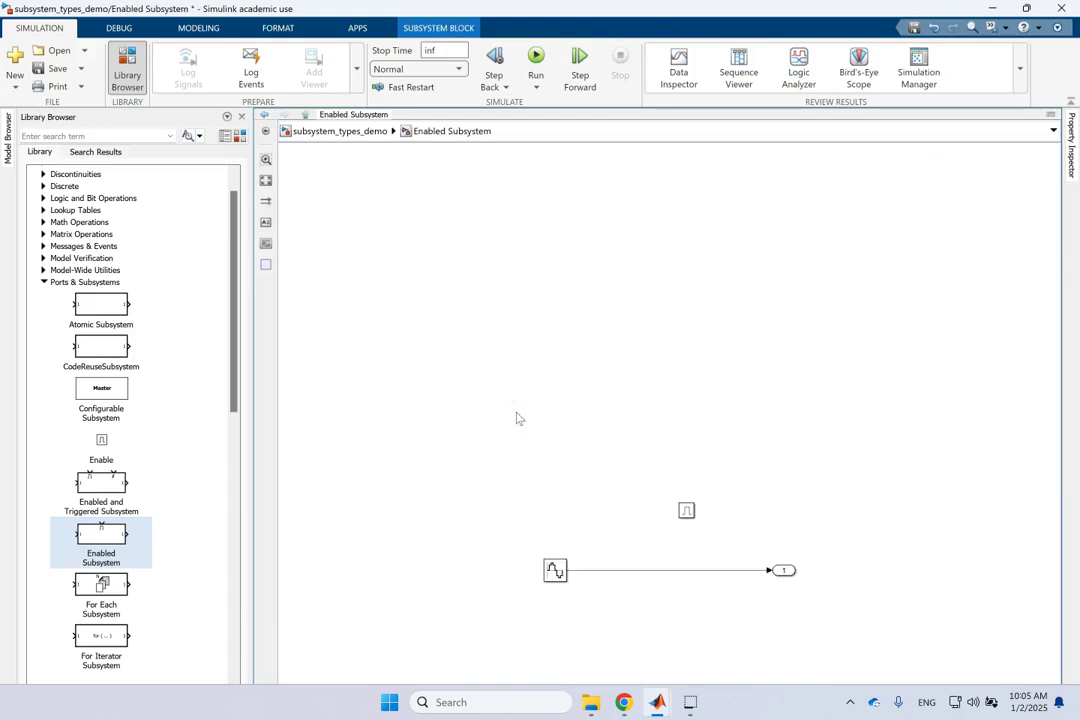
double_click(555, 570)
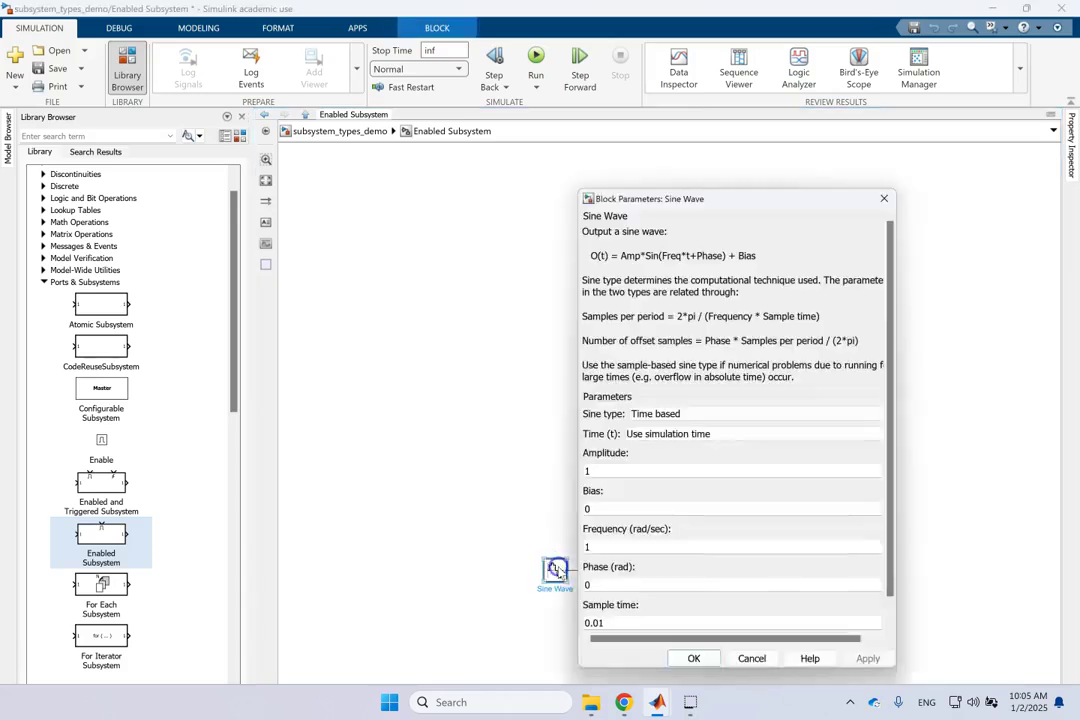
click(694, 658)
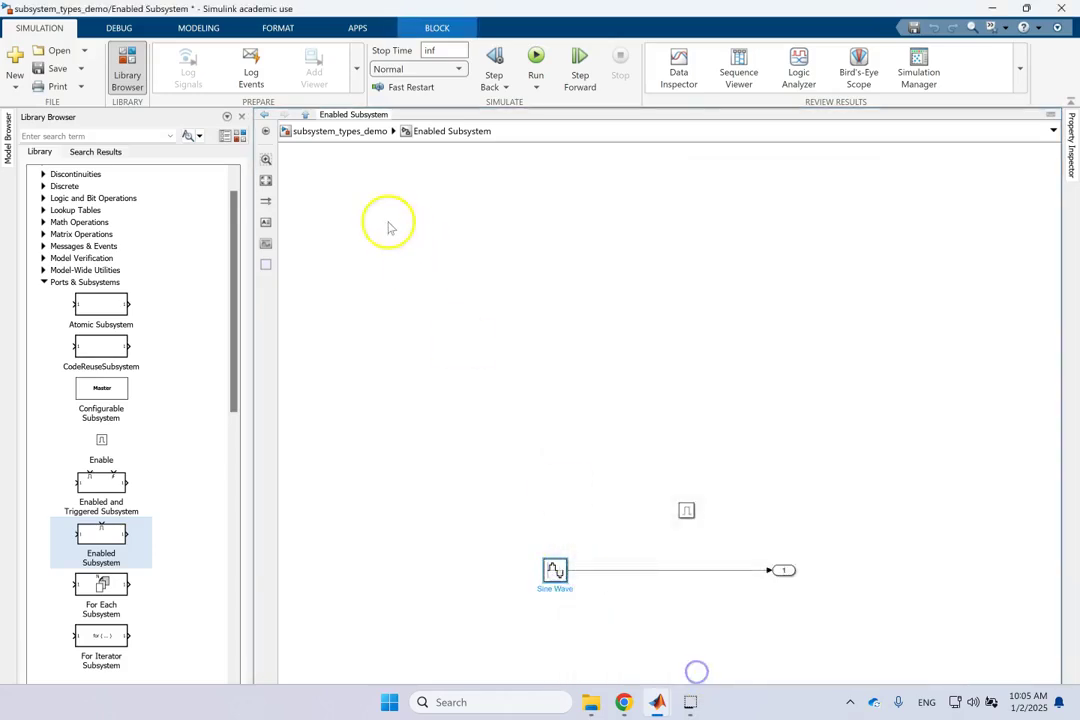
click(336, 133)
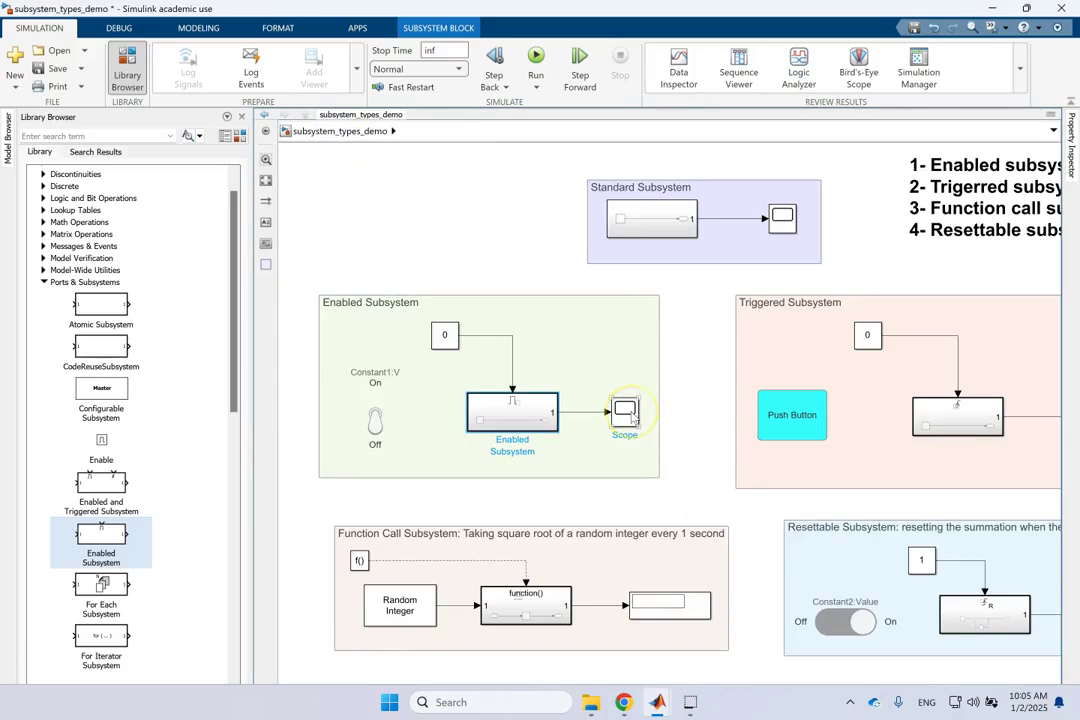
Inspect the toggle switch, its enable signal and the 0 constant, then run the simulation
click(375, 423)
click(482, 337)
click(486, 336)
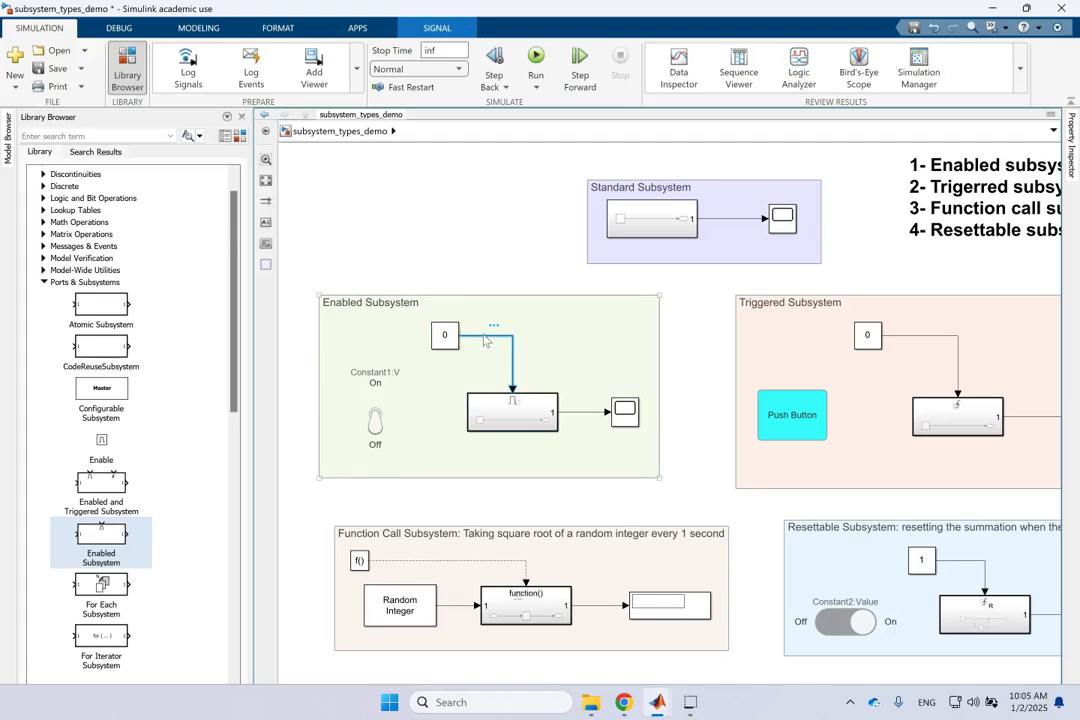
click(455, 340)
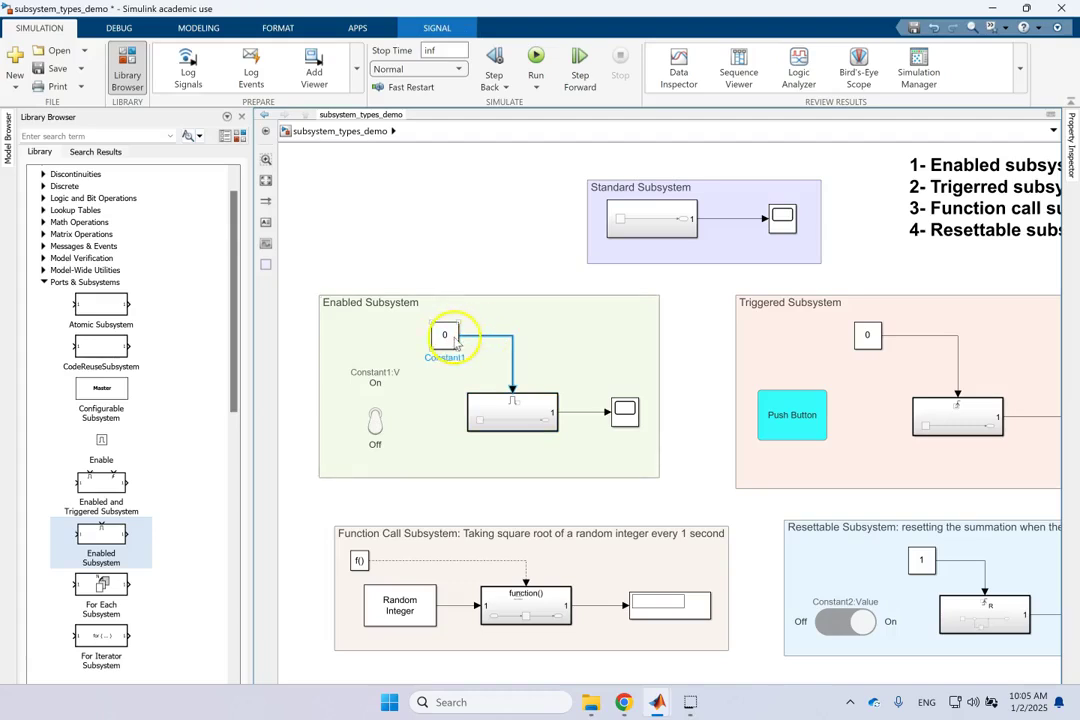
click(390, 418)
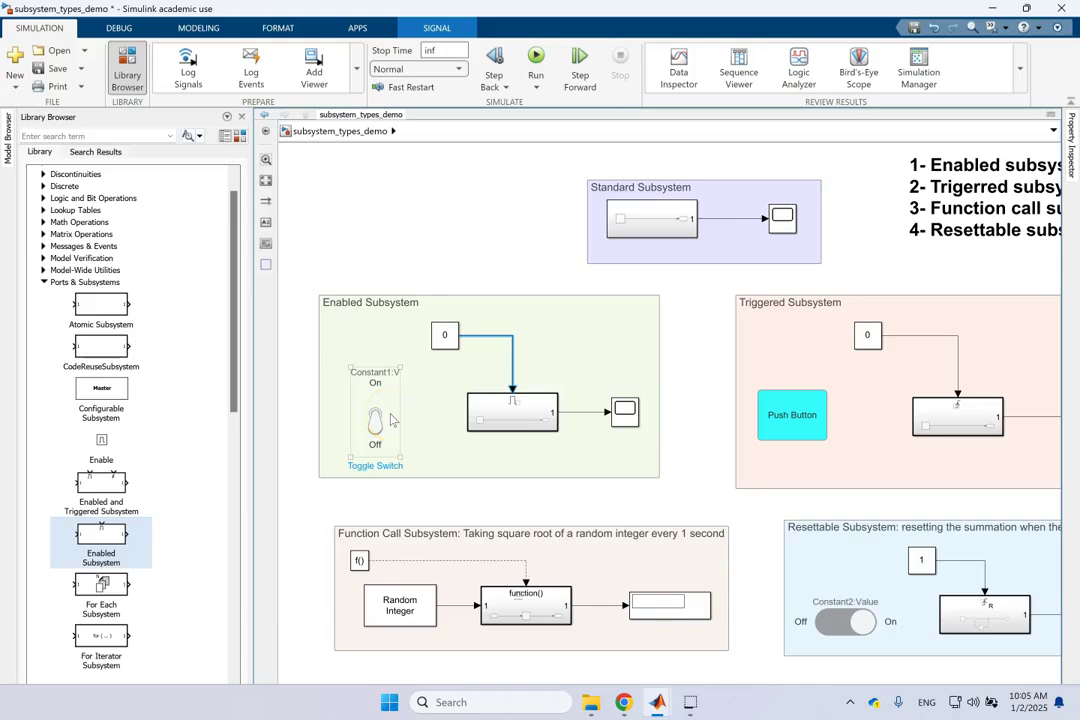
click(350, 410)
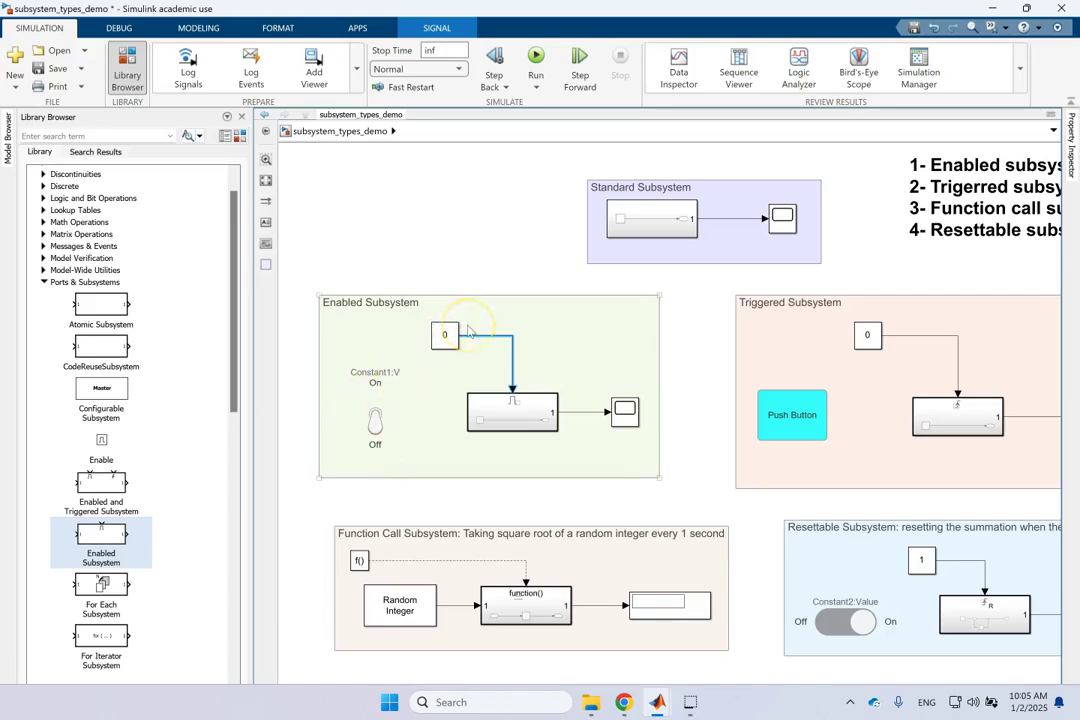
click(536, 60)
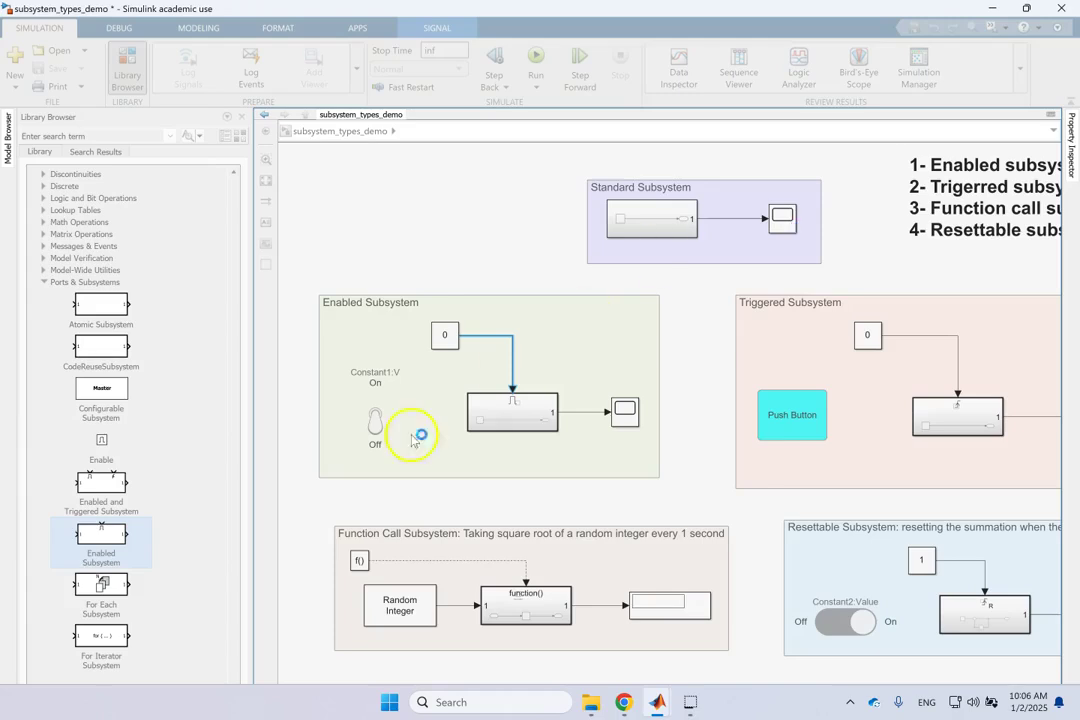
Try dragging the Enabled Subsystem's on/off switch to On
click(376, 421)
click(405, 428)
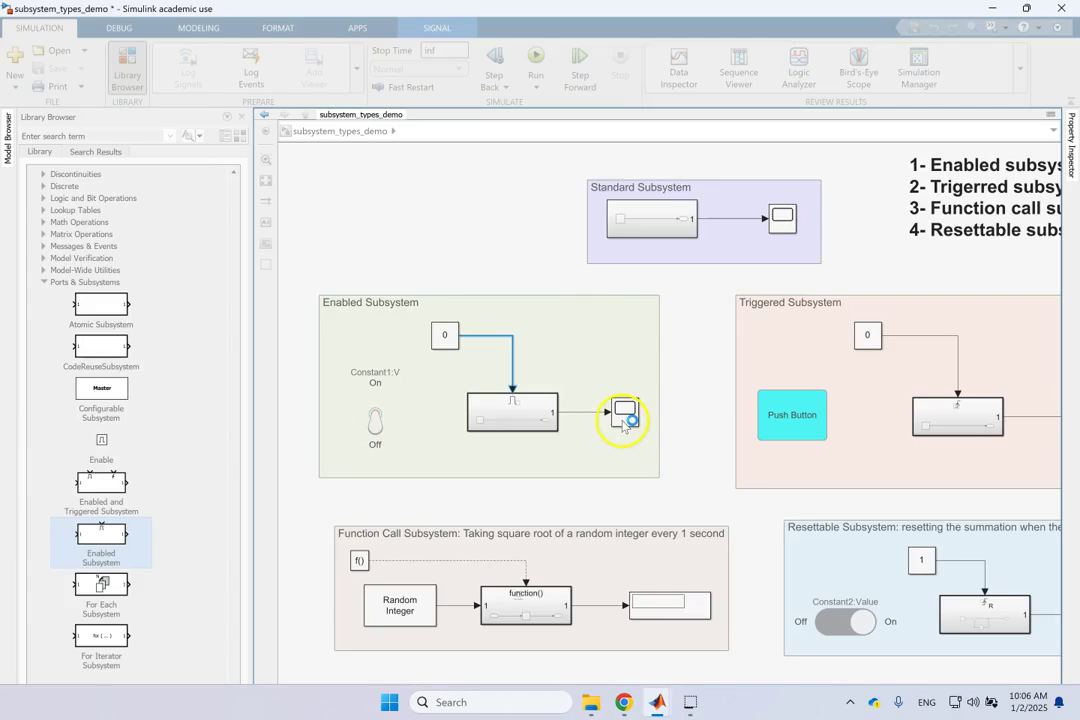
drag(384, 434, 381, 410)
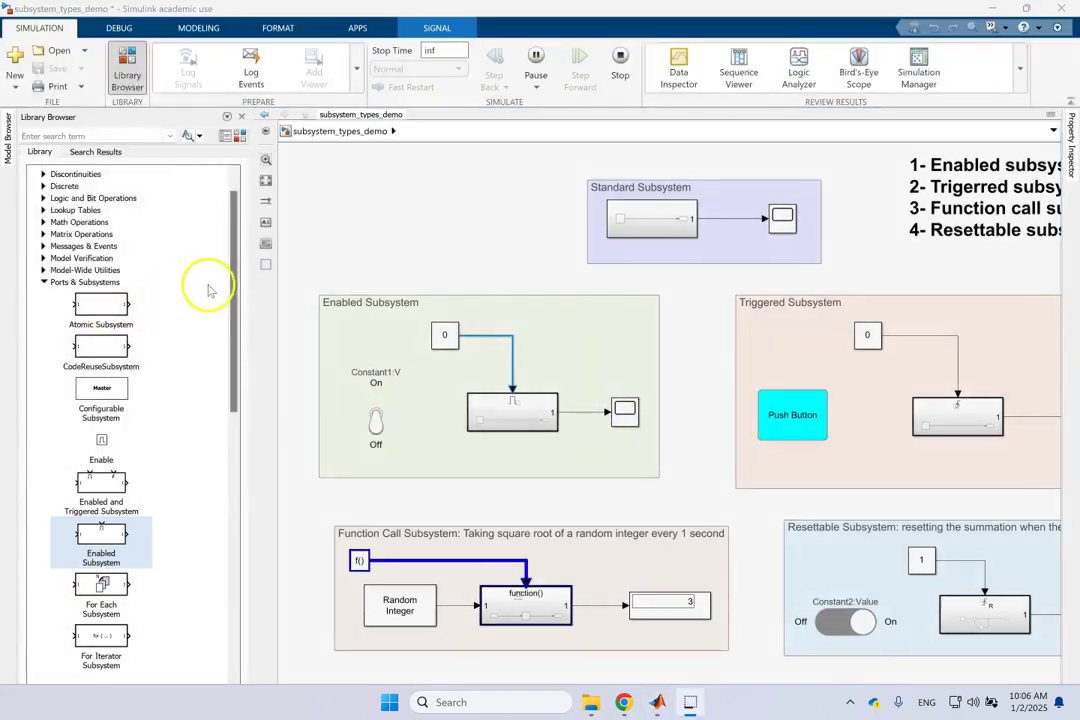
Open the Standard Subsystem's Scope2 plot and close it again
click(793, 220)
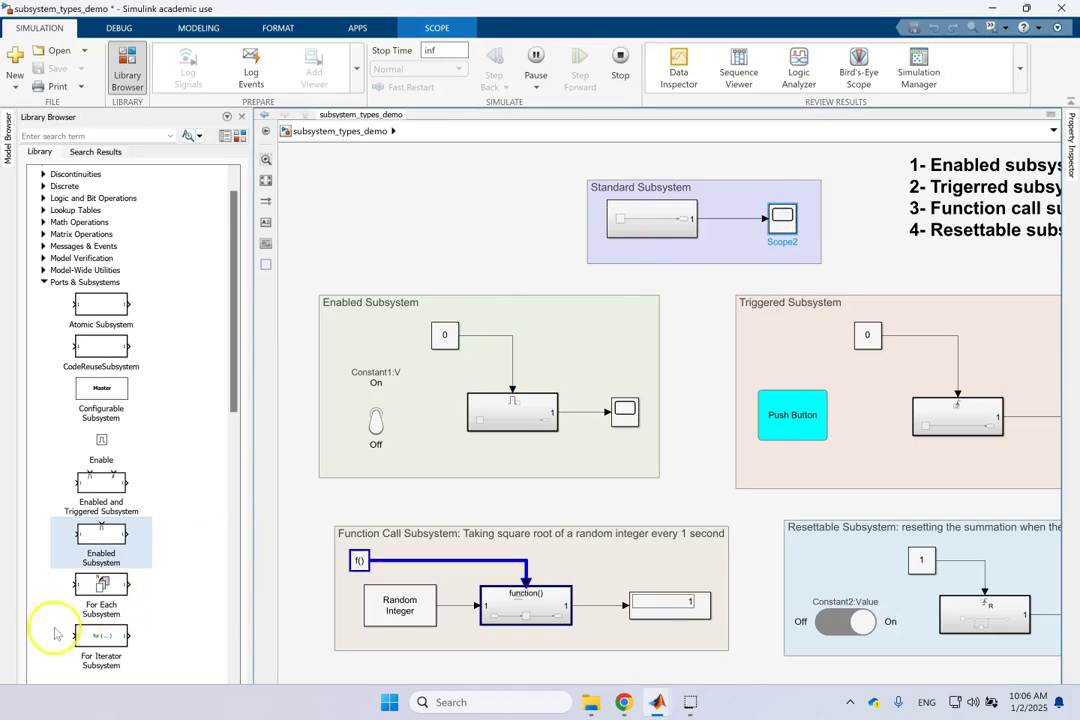
click(690, 702)
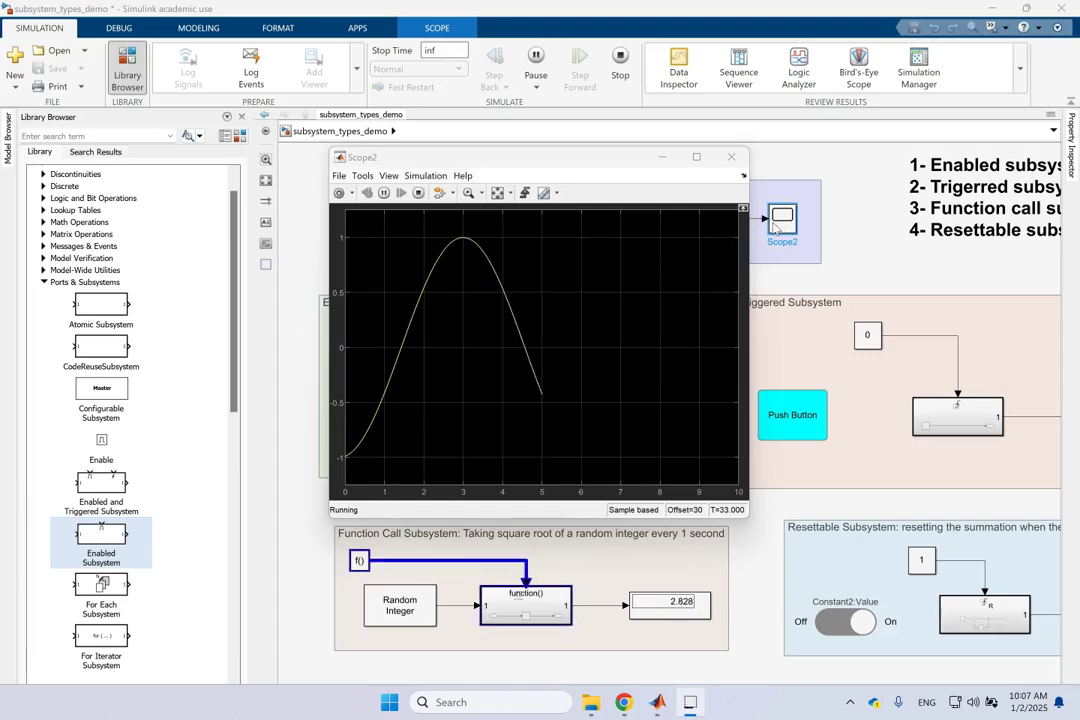
click(731, 157)
Open the Enabled Subsystem's scope and switch the enable On, making the constant 1
click(625, 413)
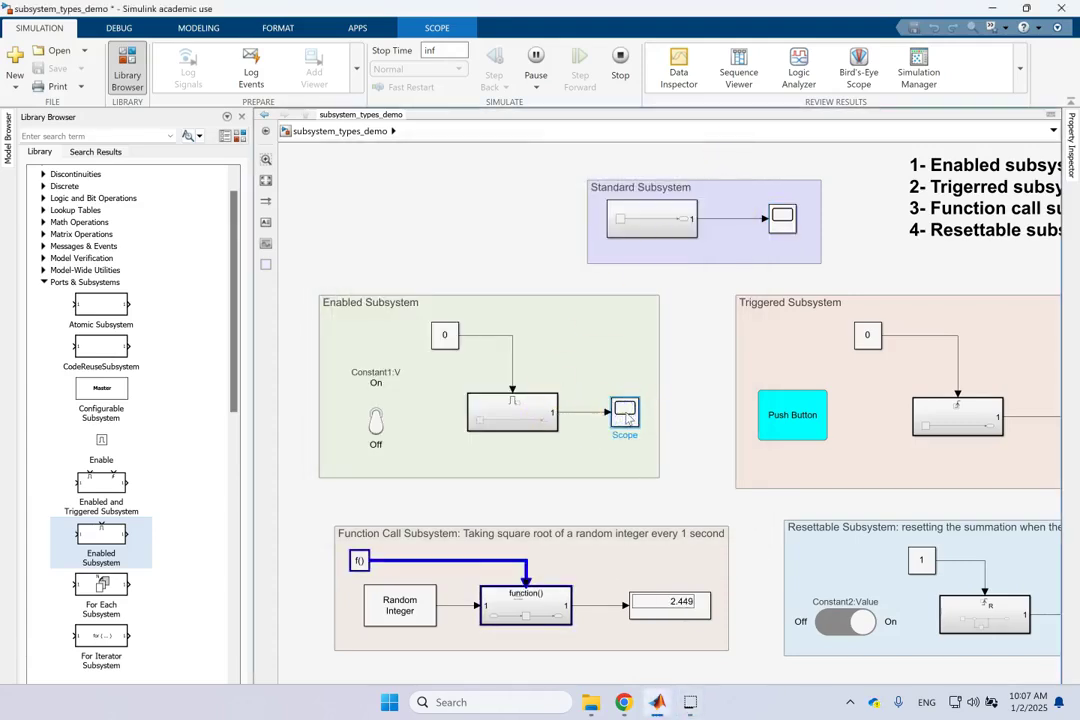
double_click(625, 416)
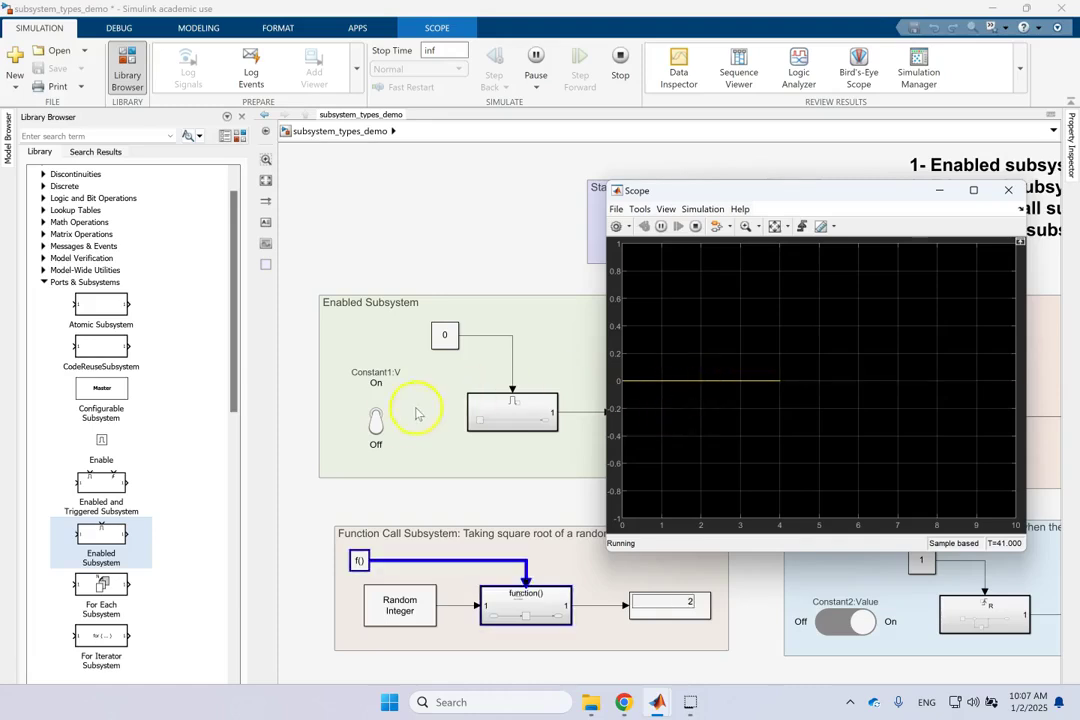
click(376, 418)
mouse_move(657, 700)
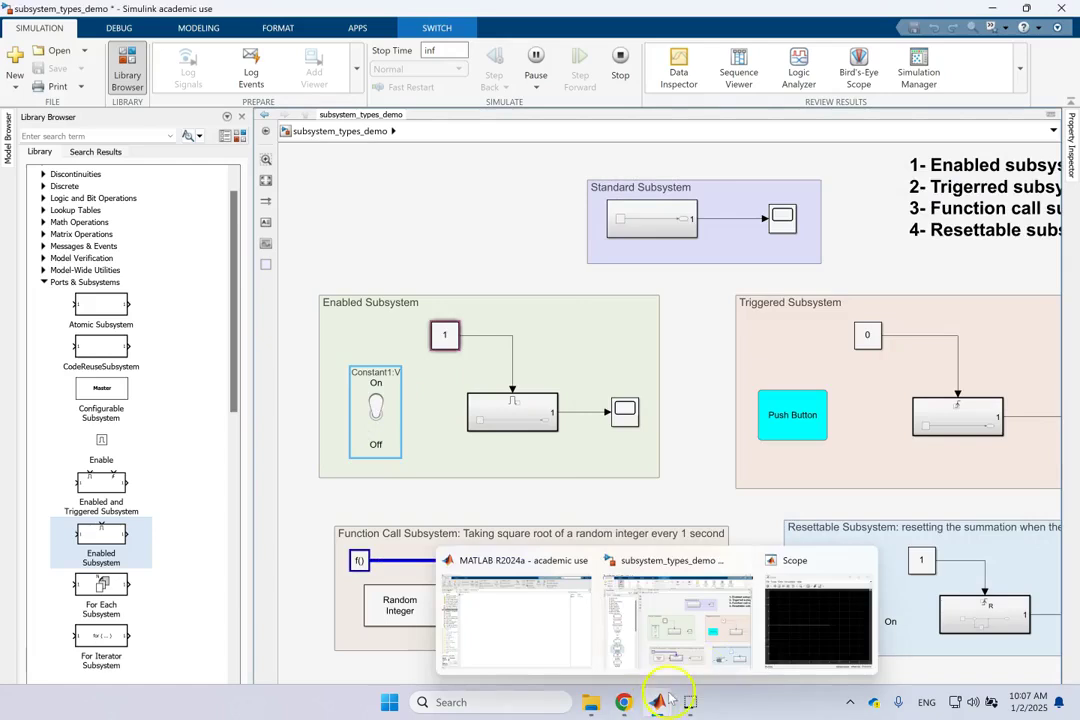
click(796, 640)
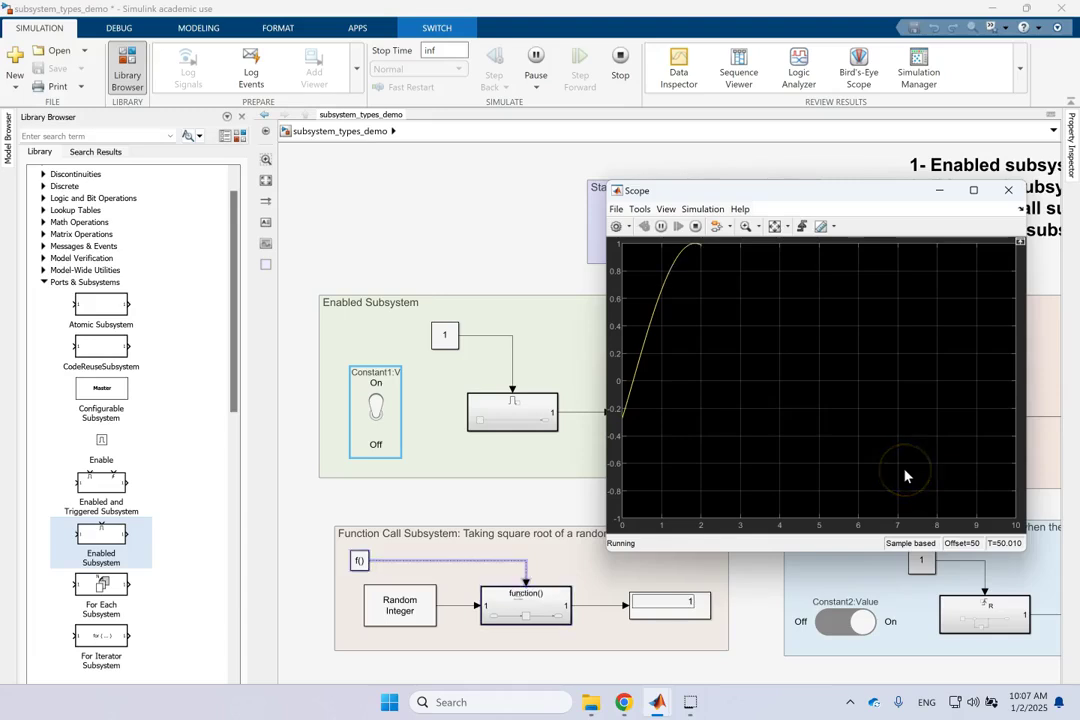
Switch the enable back Off and watch the scope output freeze near -0.45
click(380, 407)
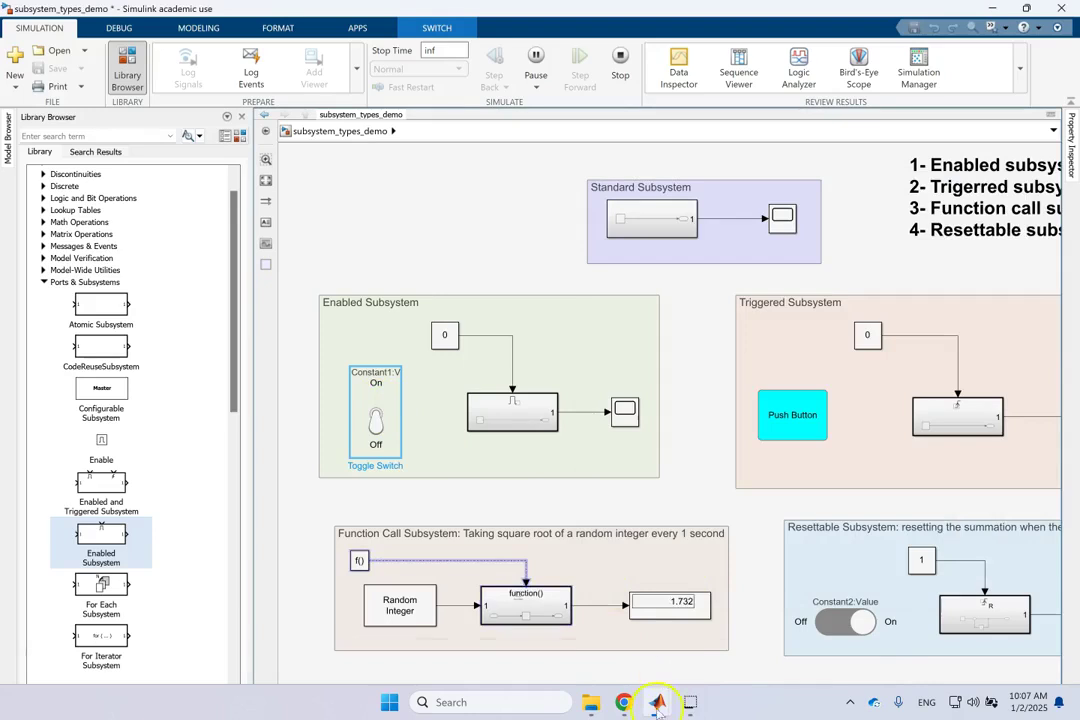
mouse_move(657, 702)
click(818, 625)
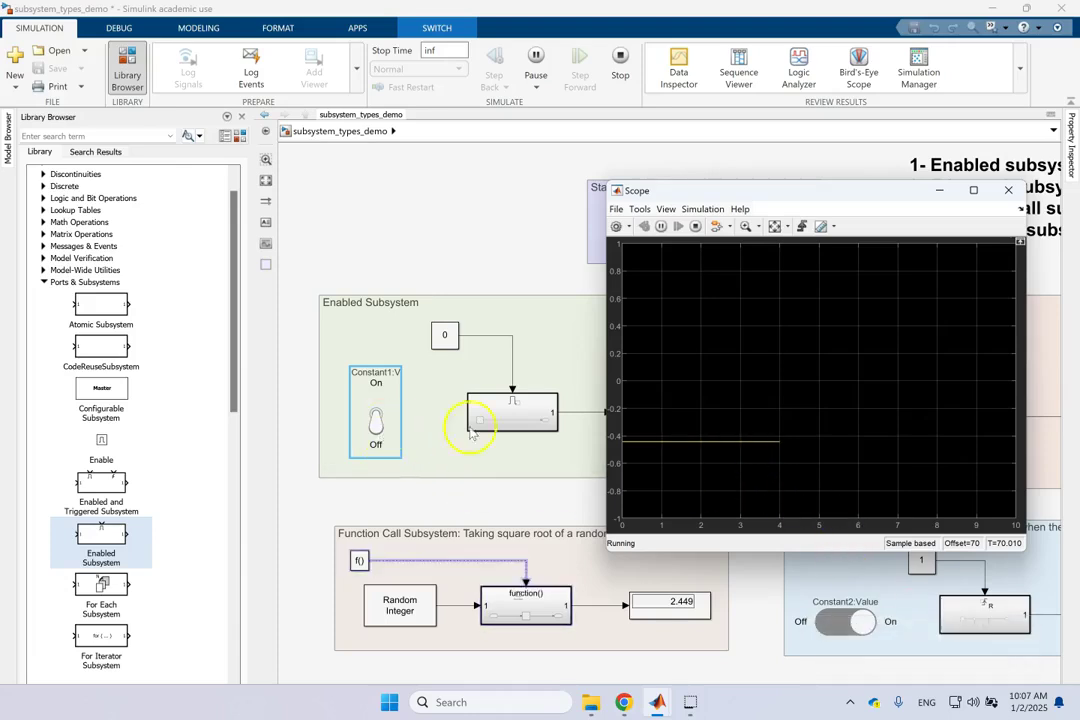
click(547, 424)
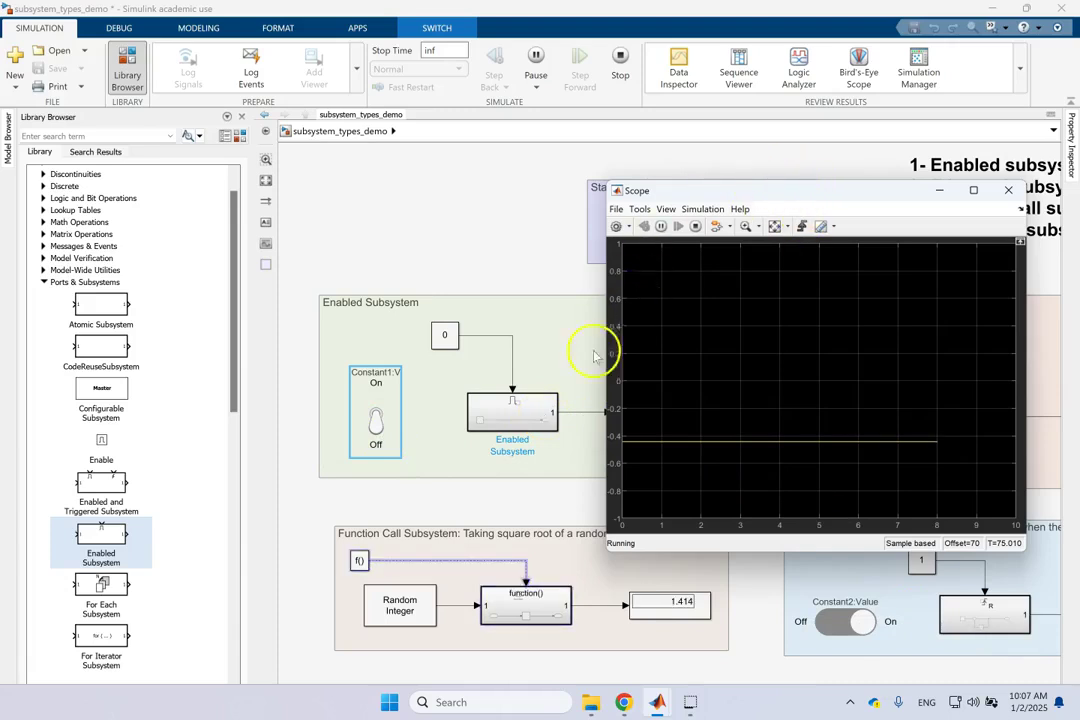
Inside the Enabled Subsystem, review the Enable port's 'States when enabling' choices, held and reset
double_click(507, 421)
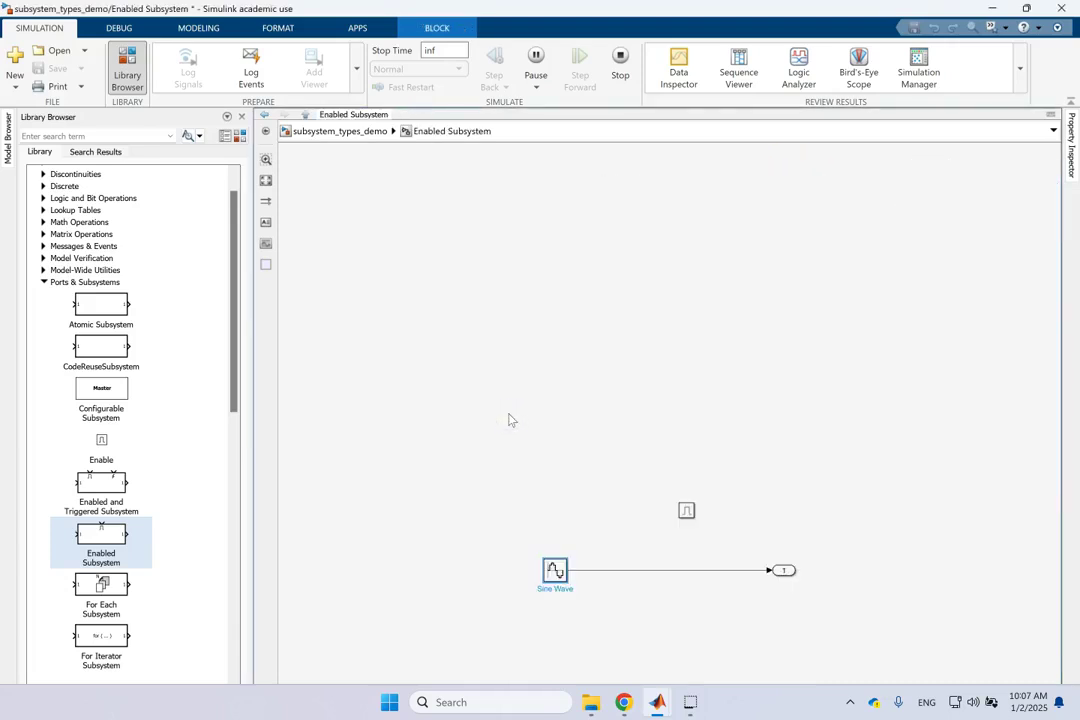
double_click(687, 511)
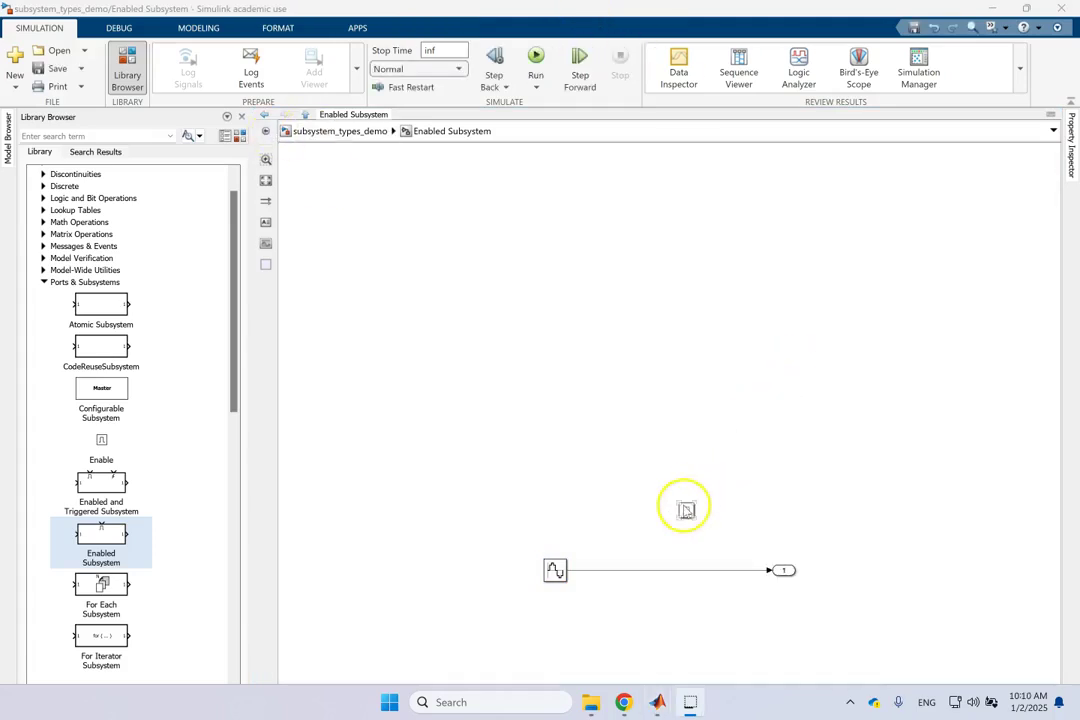
drag(686, 510, 658, 500)
click(713, 482)
click(660, 500)
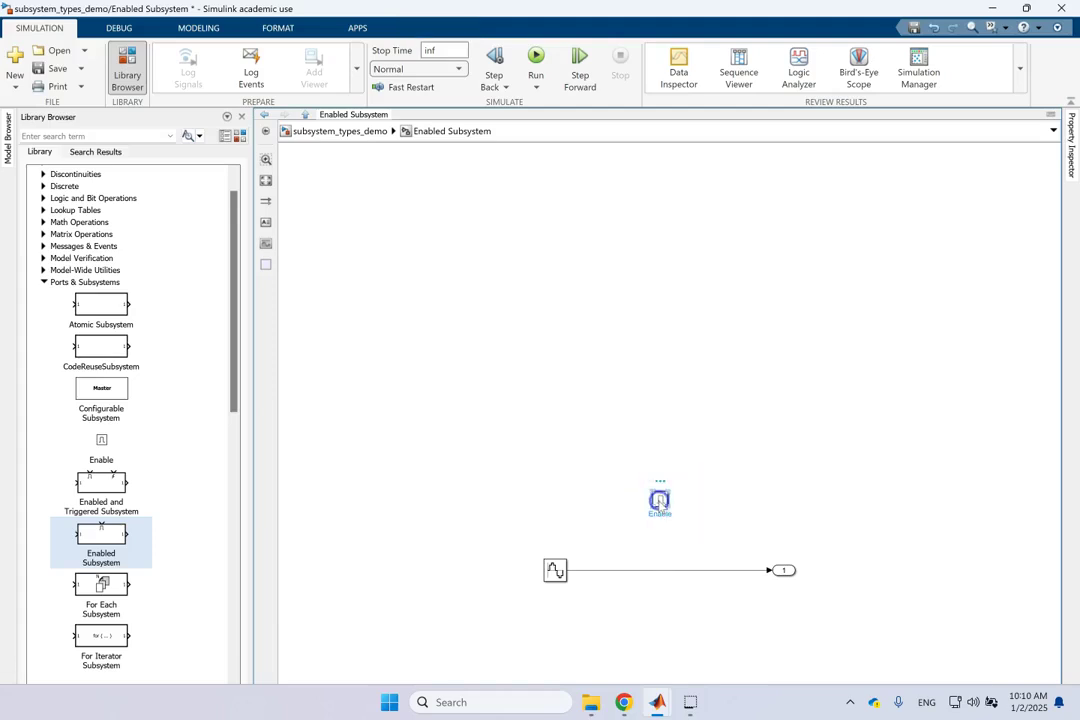
double_click(660, 500)
click(820, 510)
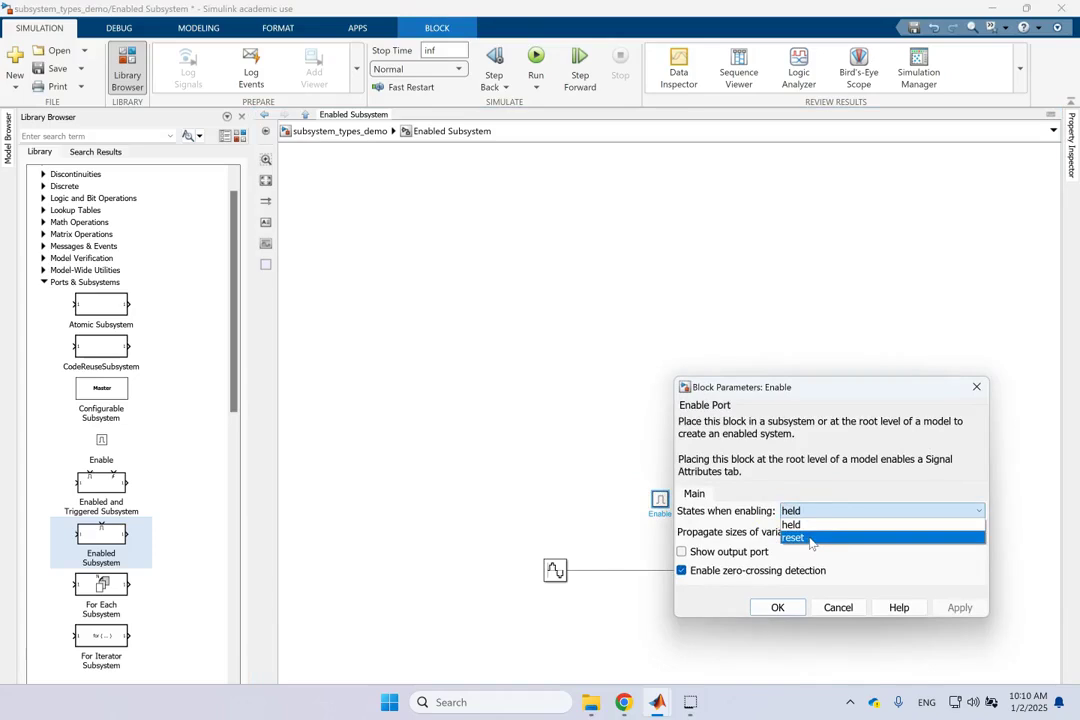
click(806, 540)
click(830, 610)
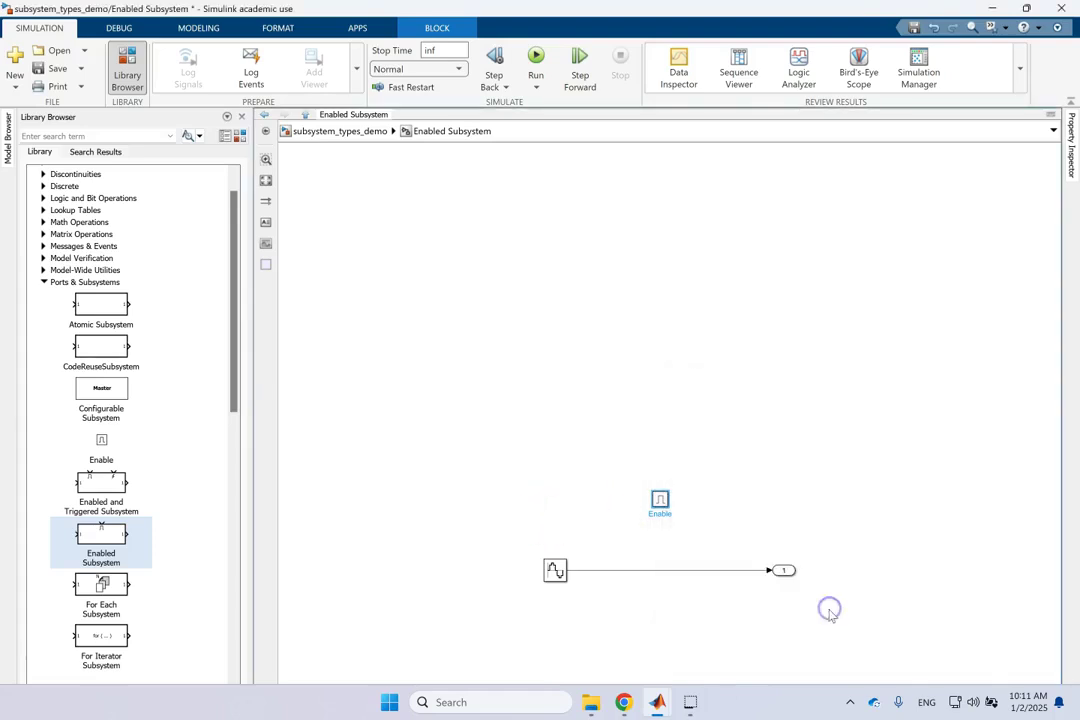
Reopen the Enable port parameters, confirm with OK, and return to the top-level model
click(345, 134)
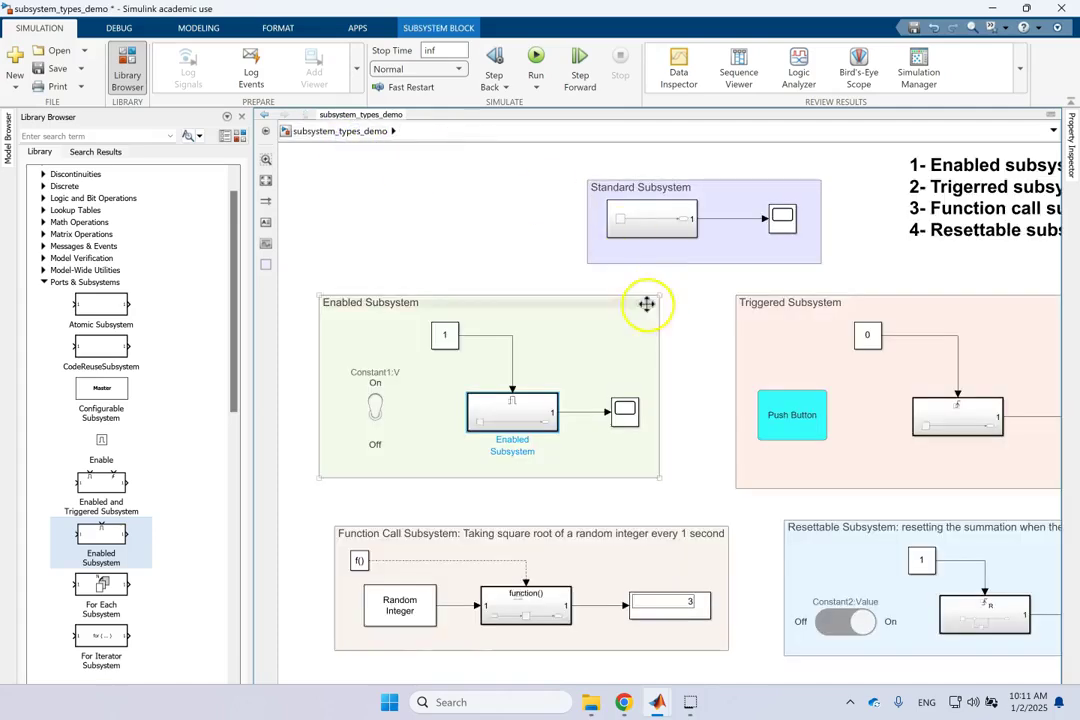
double_click(495, 417)
double_click(657, 497)
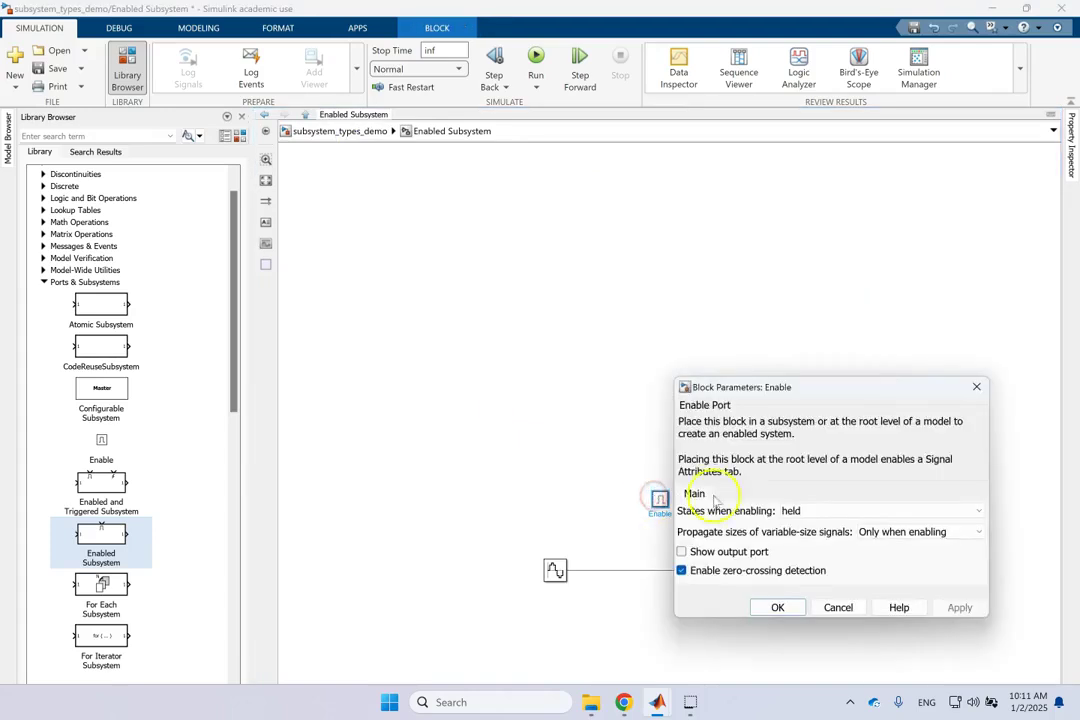
click(778, 603)
click(333, 131)
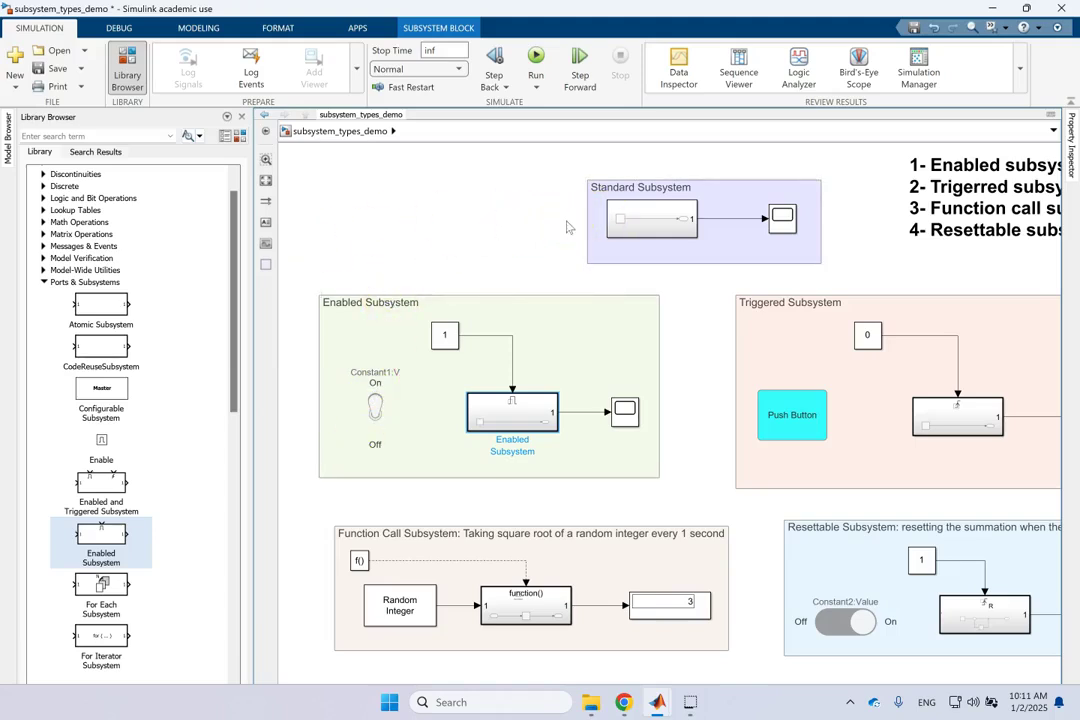
click(417, 236)
click(494, 364)
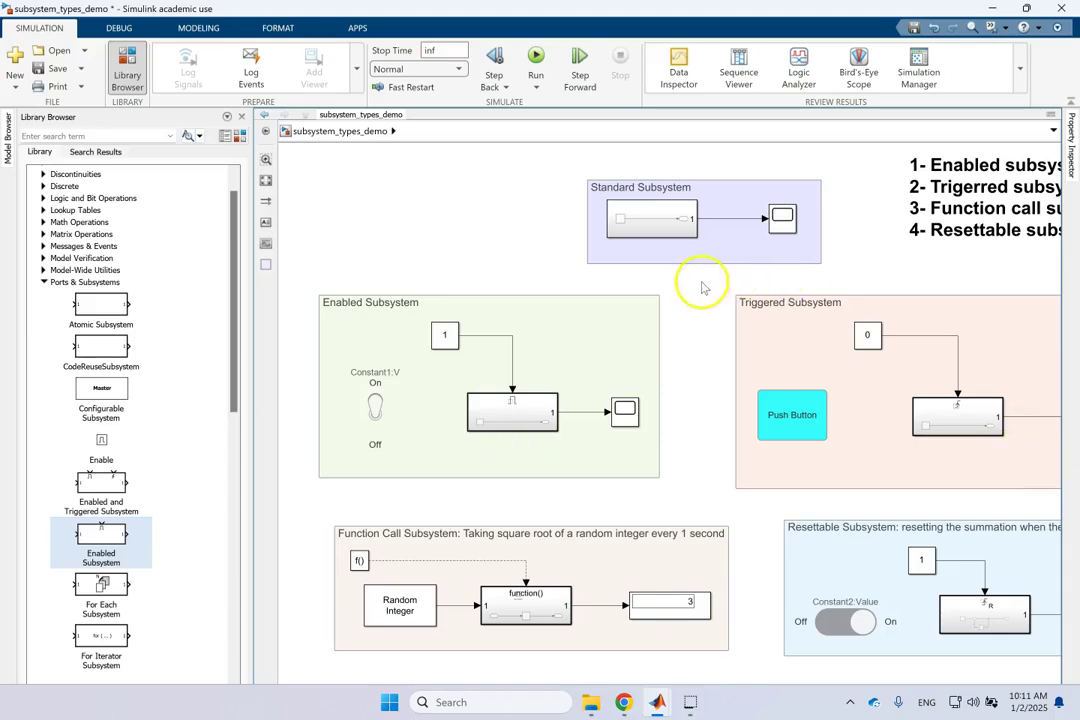
scroll(717, 285, up, 2)
scroll(717, 287, down, 5)
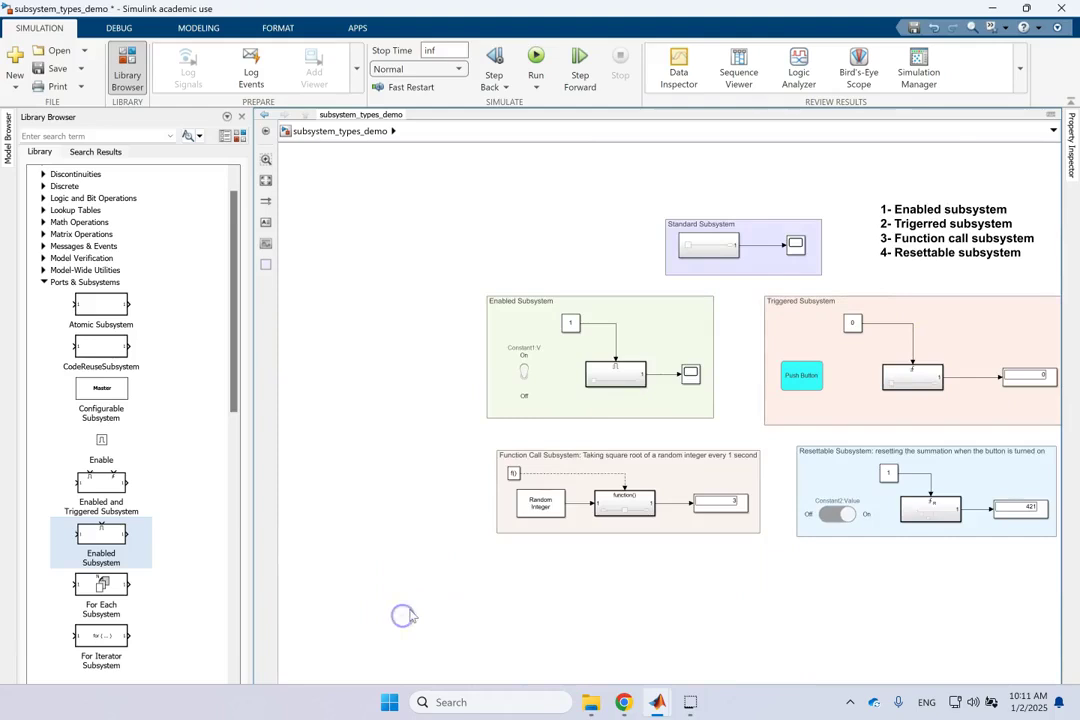
scroll(444, 590, up, 1)
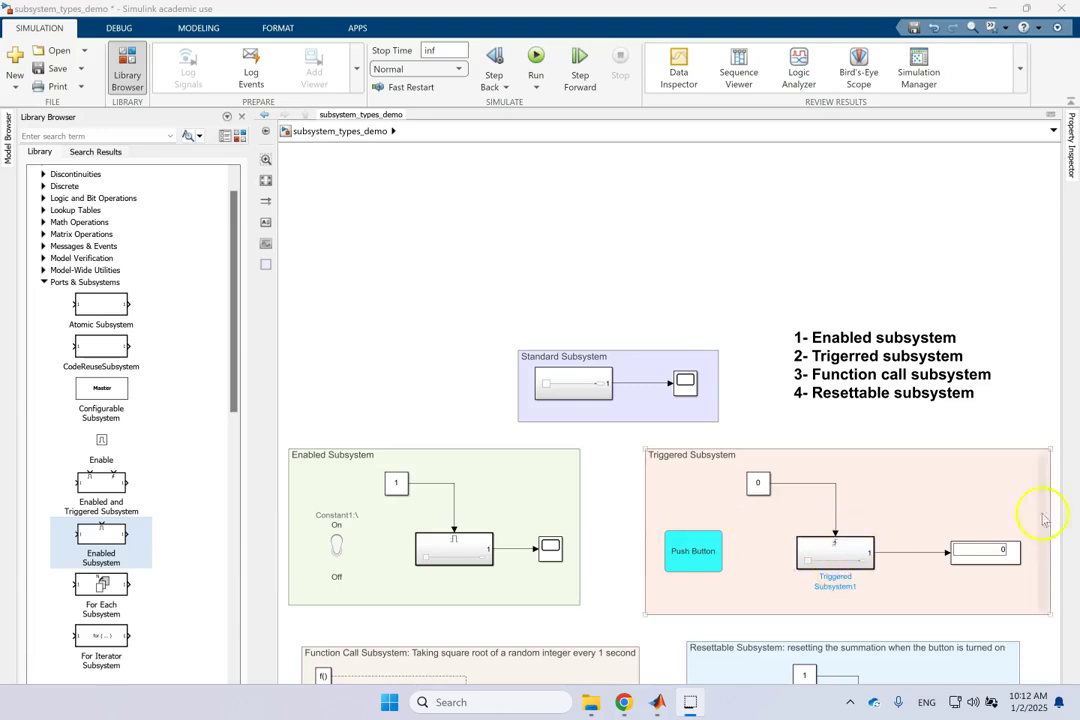
Open Triggered Subsystem1's Trigger port parameters and move the dialog to the upper left
double_click(853, 558)
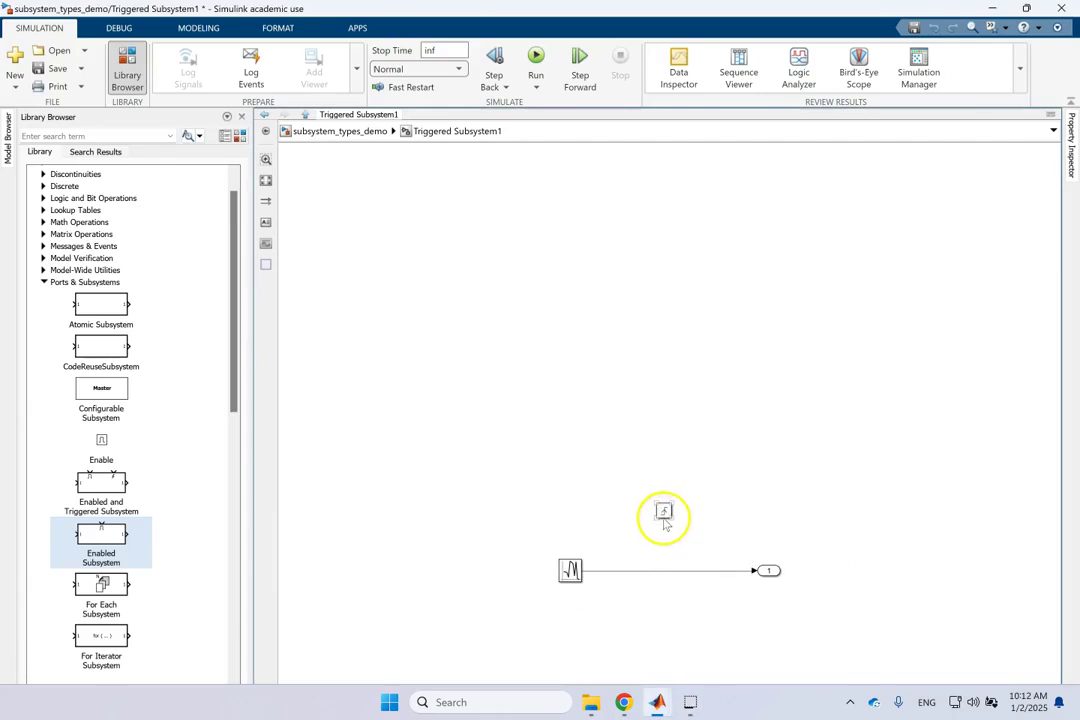
click(750, 505)
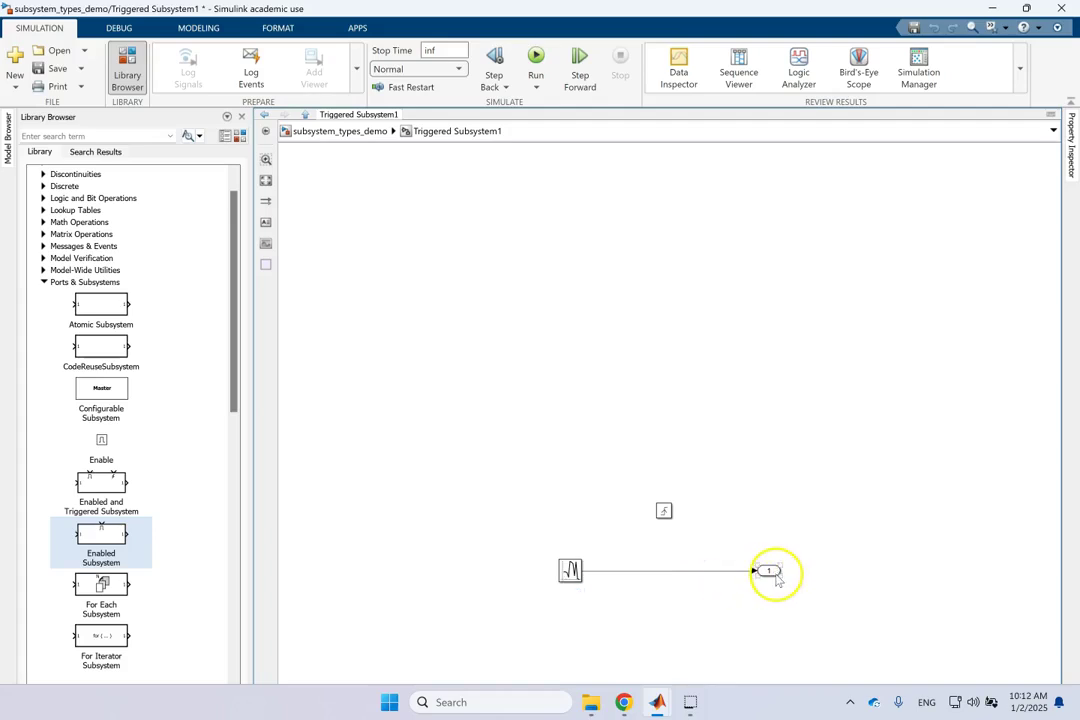
double_click(664, 511)
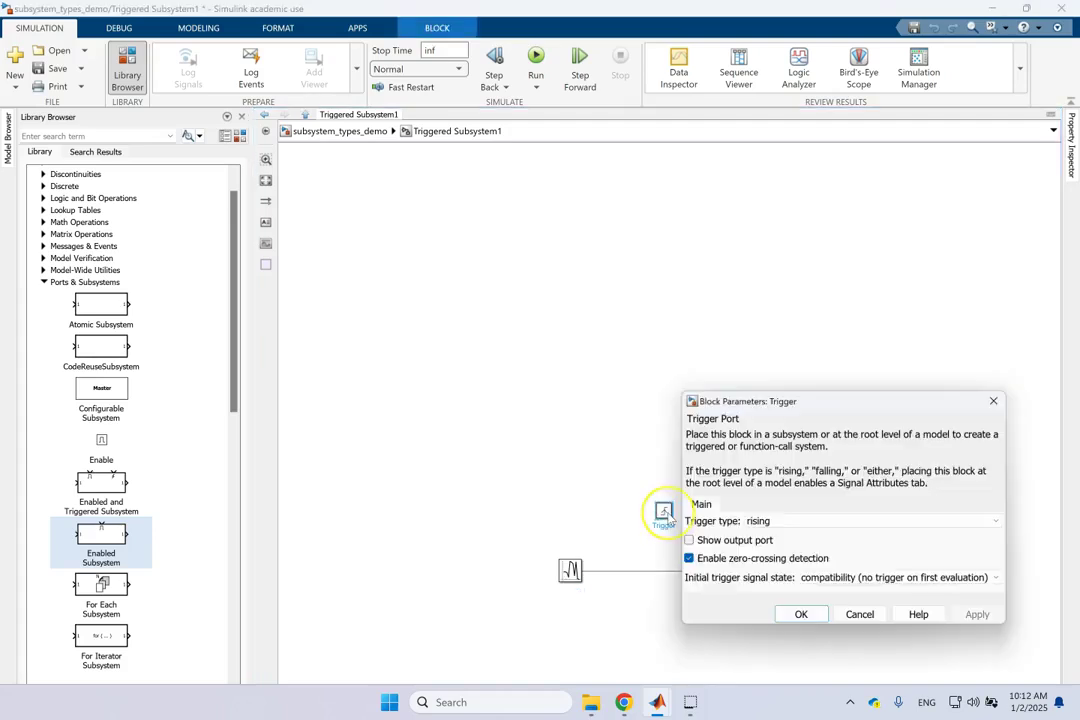
drag(791, 398, 440, 200)
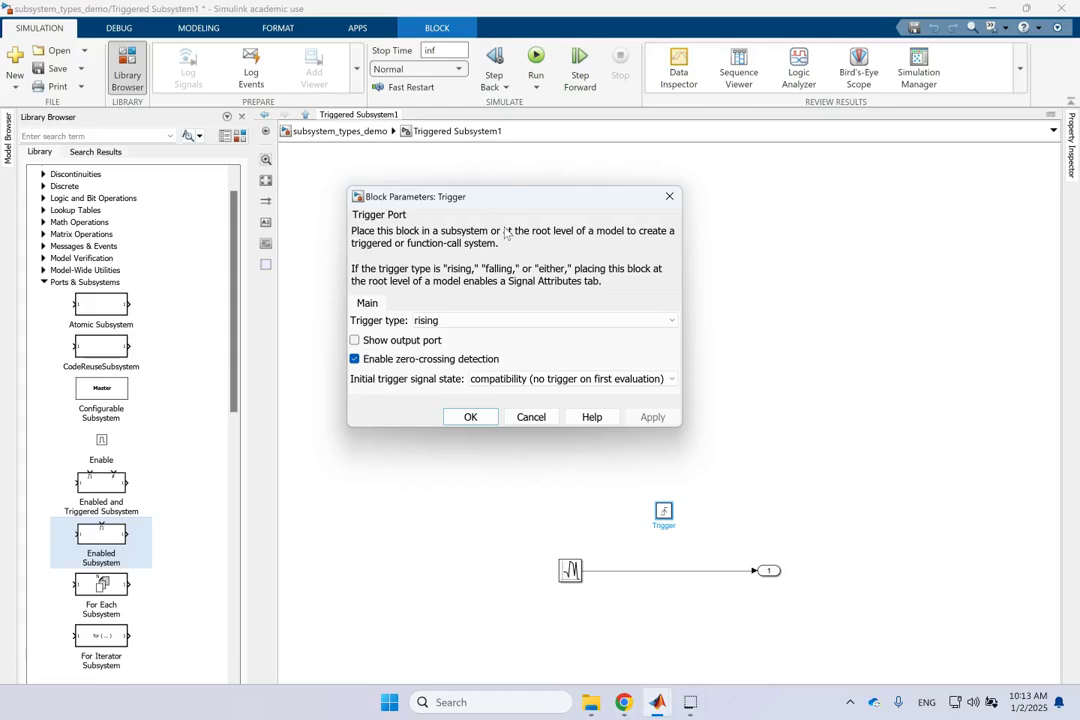
Browse the trigger type options, including either, keep rising, and close the dialog
click(519, 322)
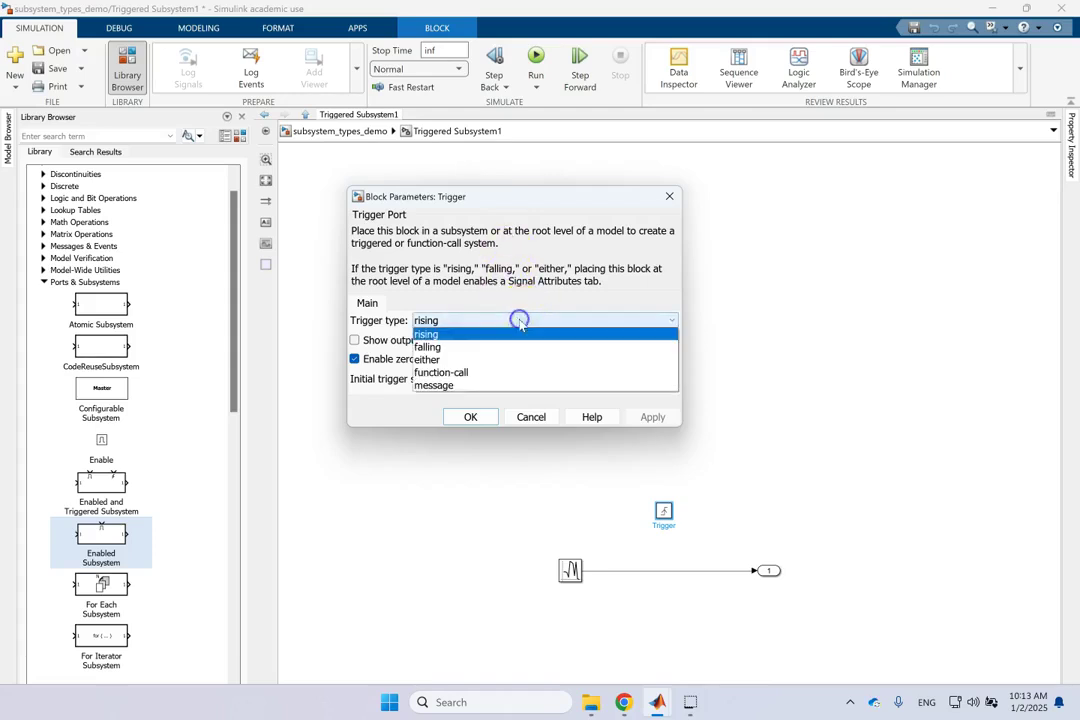
click(468, 360)
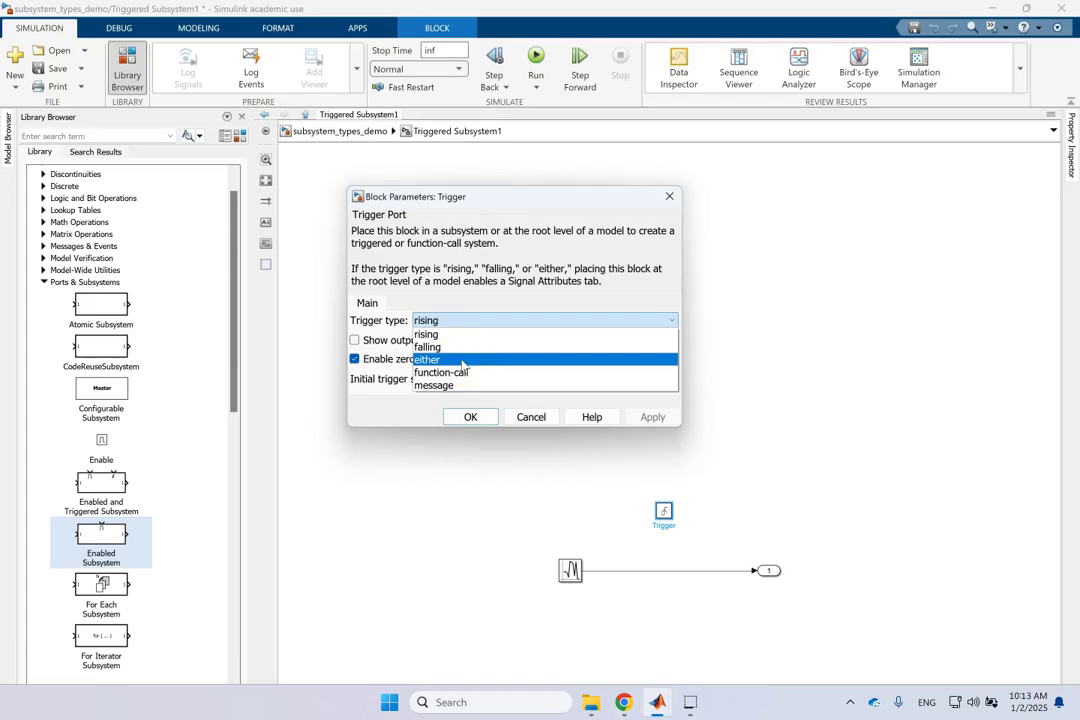
click(437, 389)
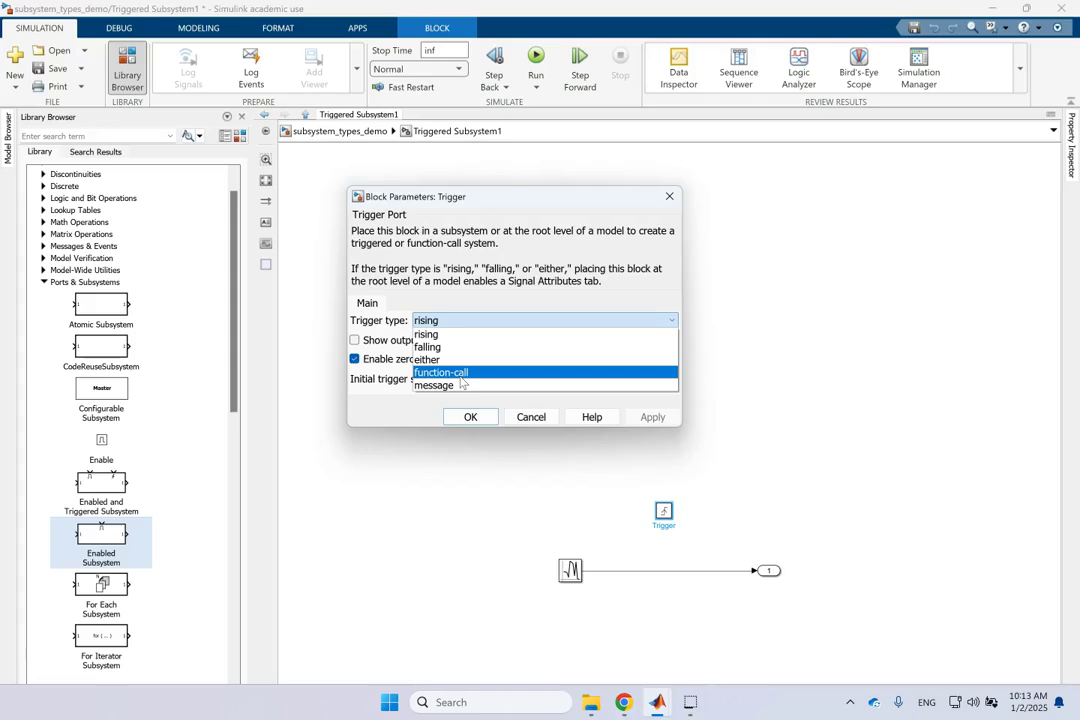
click(515, 212)
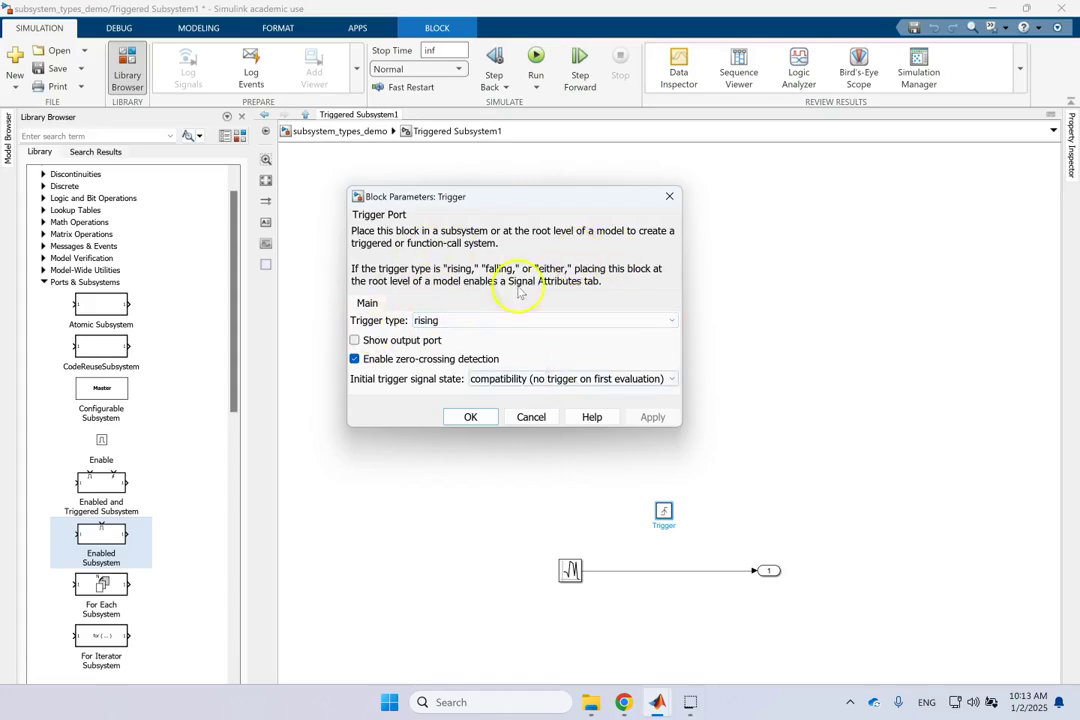
click(538, 416)
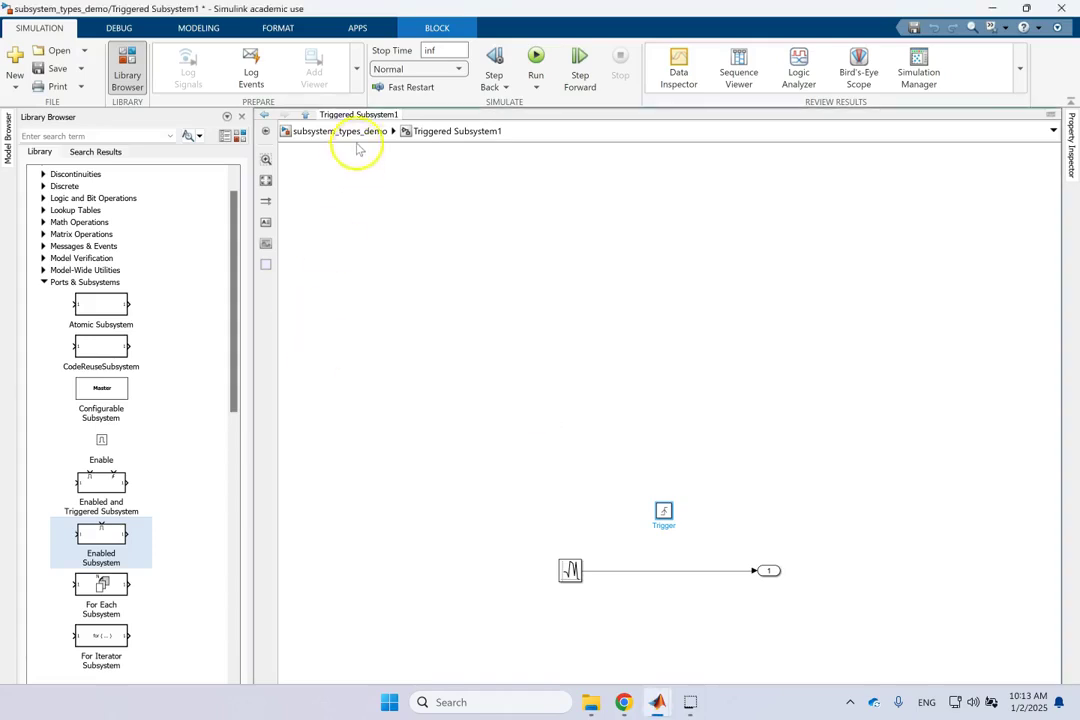
Return to the top level of subsystem_types_demo, select the Push Button, and run the simulation
click(355, 132)
click(700, 563)
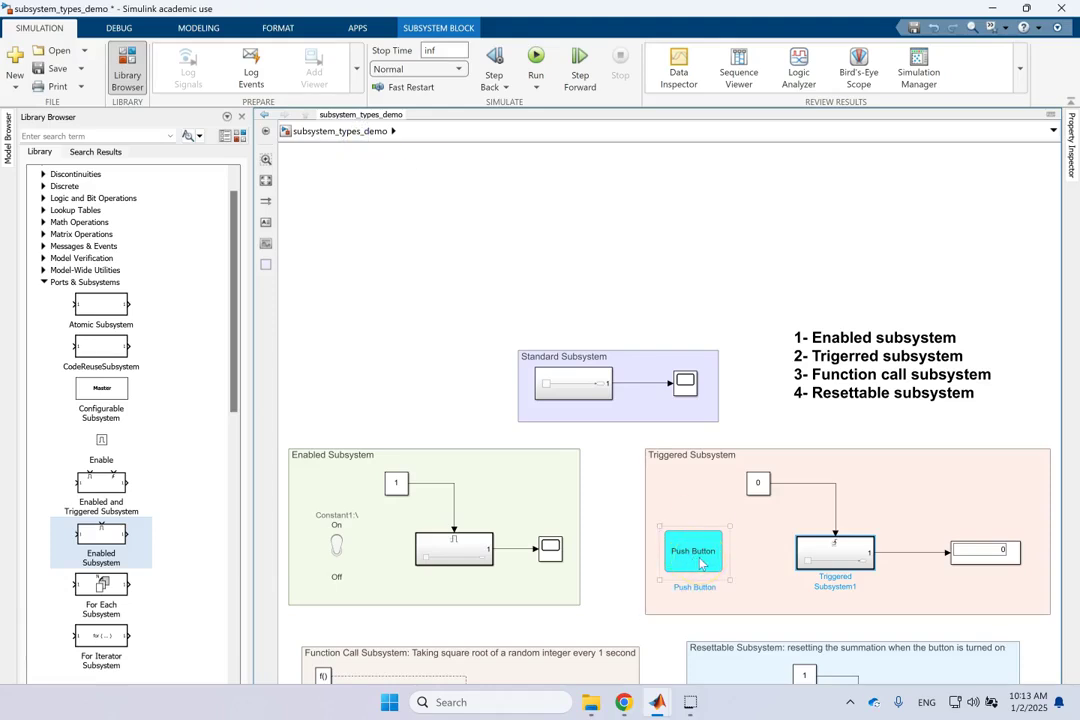
click(699, 560)
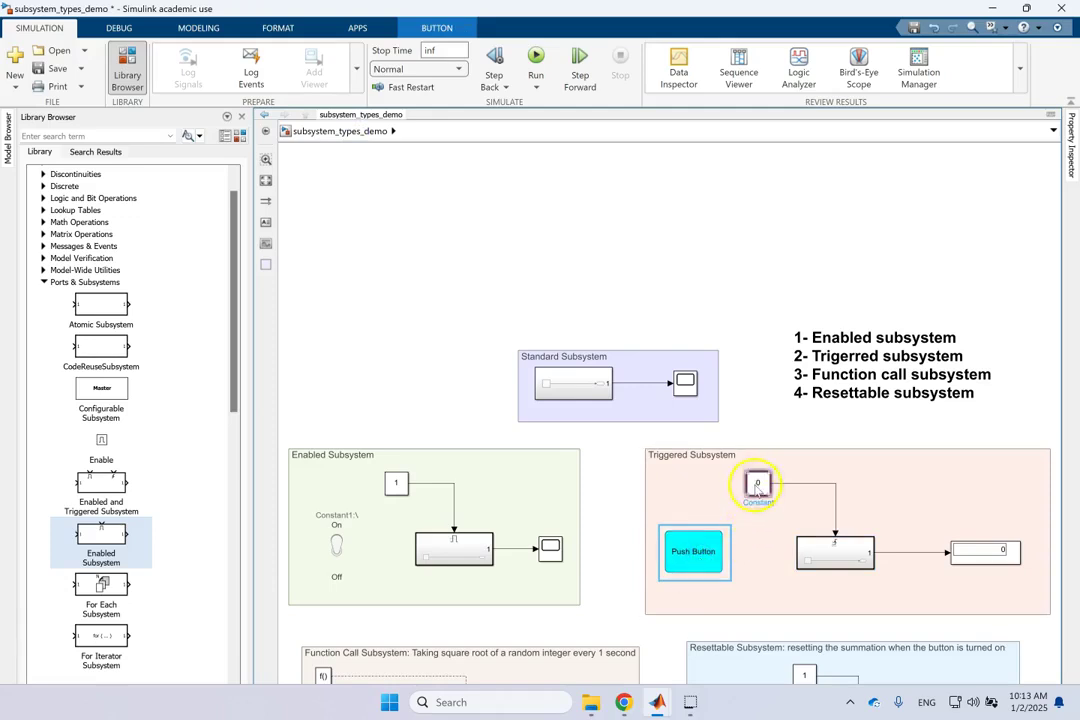
click(701, 560)
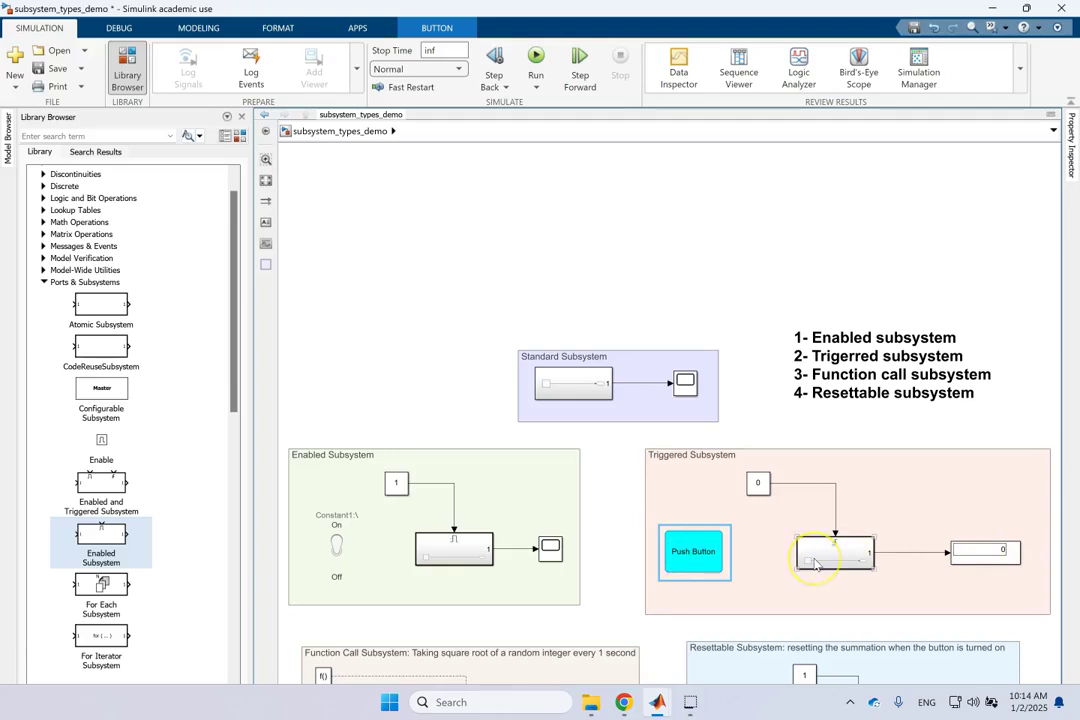
click(536, 62)
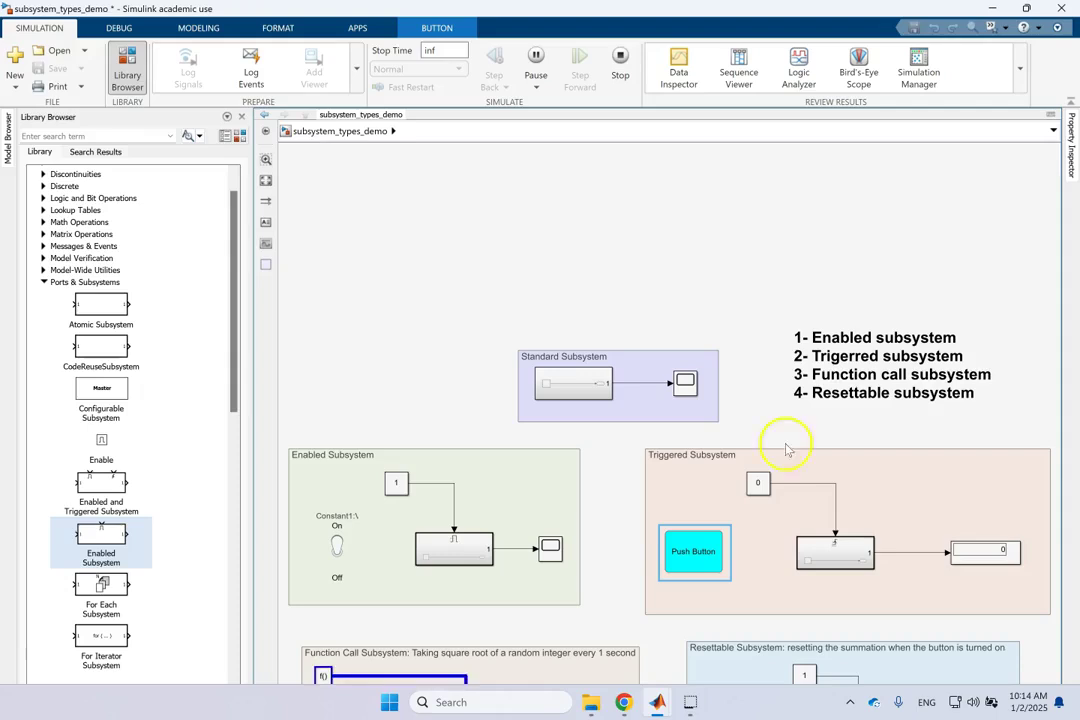
Press the Push Button seven times to retrigger the subsystem, leaving its display at 0.3516
click(686, 558)
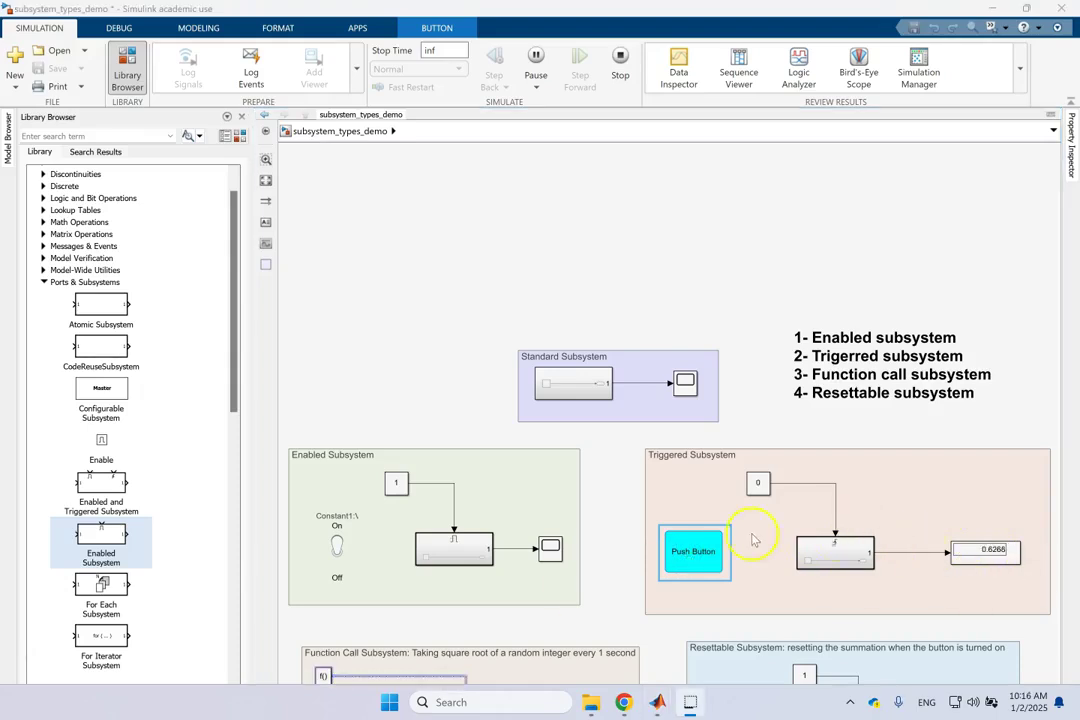
click(684, 562)
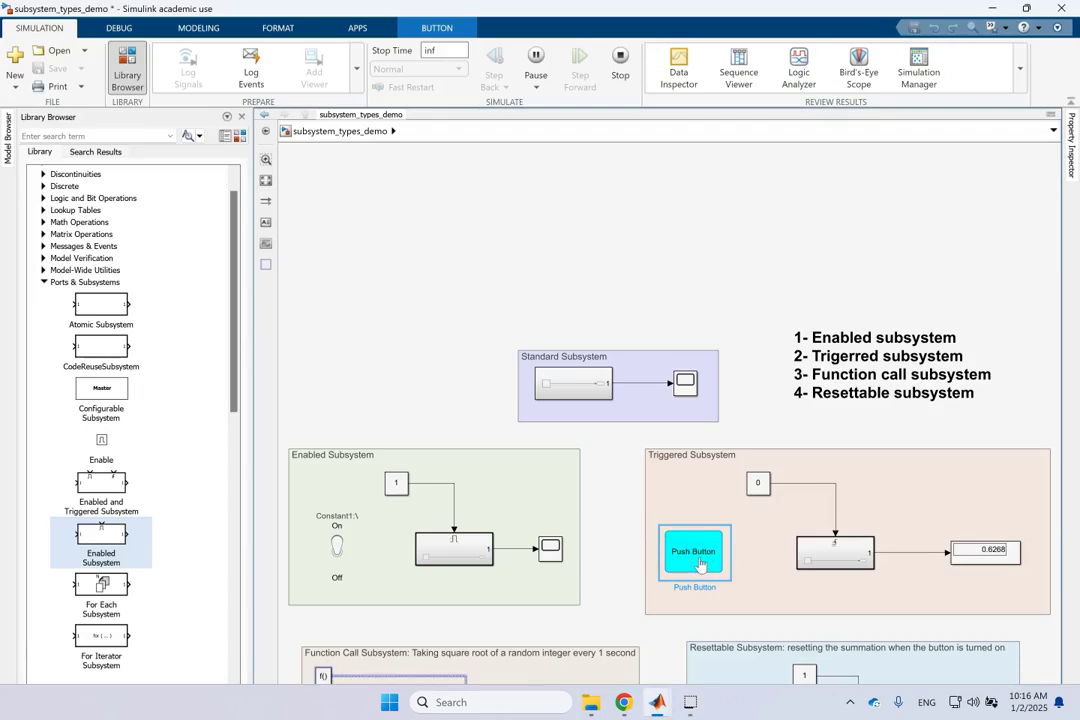
click(700, 563)
click(706, 566)
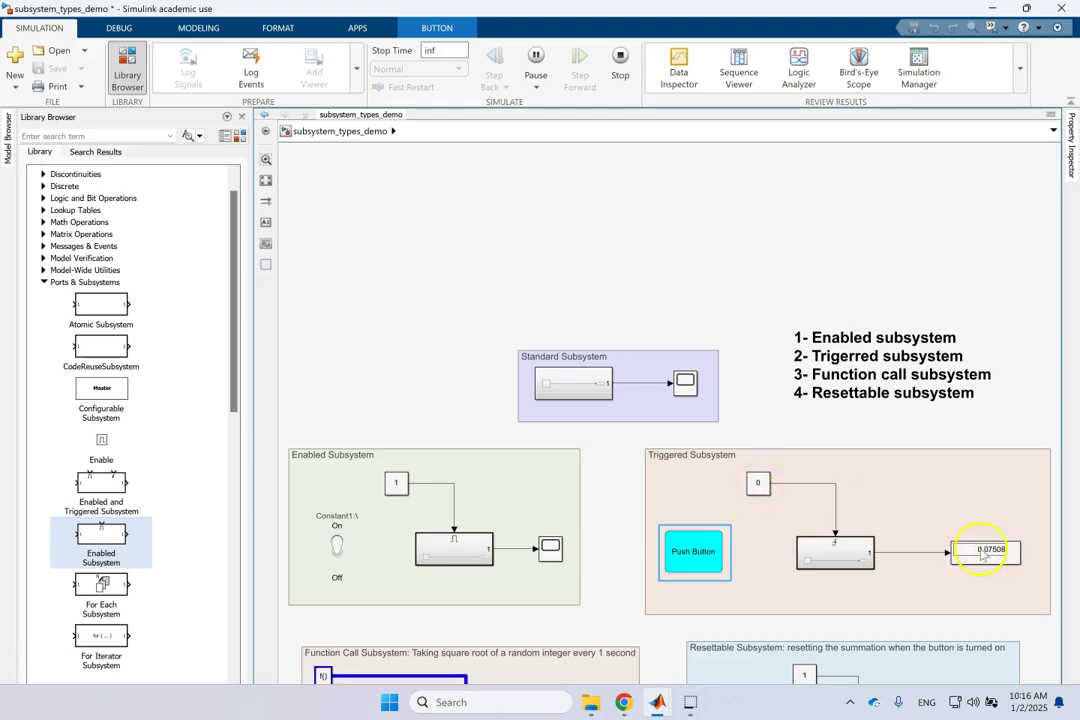
click(701, 558)
click(701, 558)
click(721, 556)
click(463, 520)
click(458, 538)
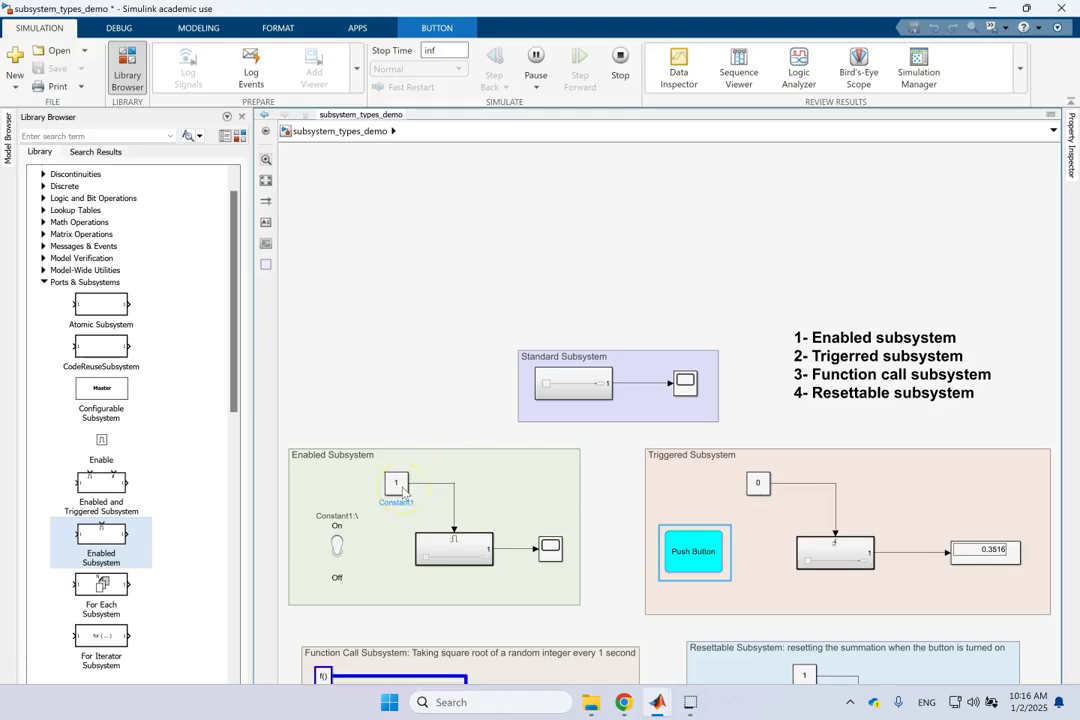
Select the Enabled and Triggered Subsystem areas, then zoom out and in to show all four subsystems
click(372, 457)
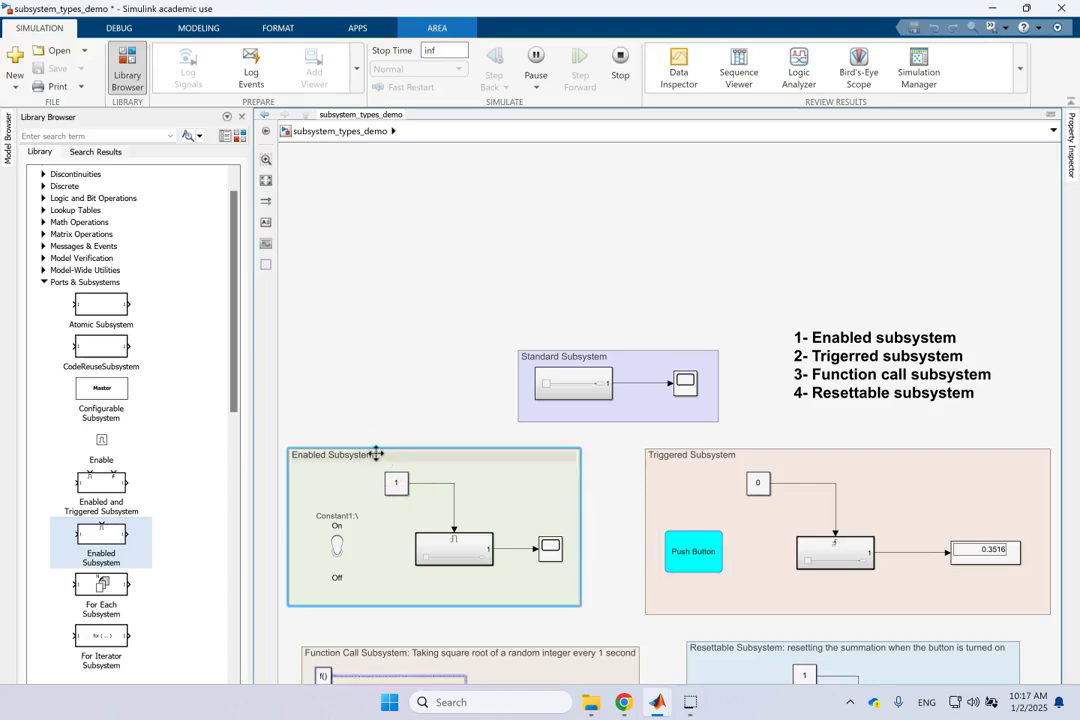
click(687, 455)
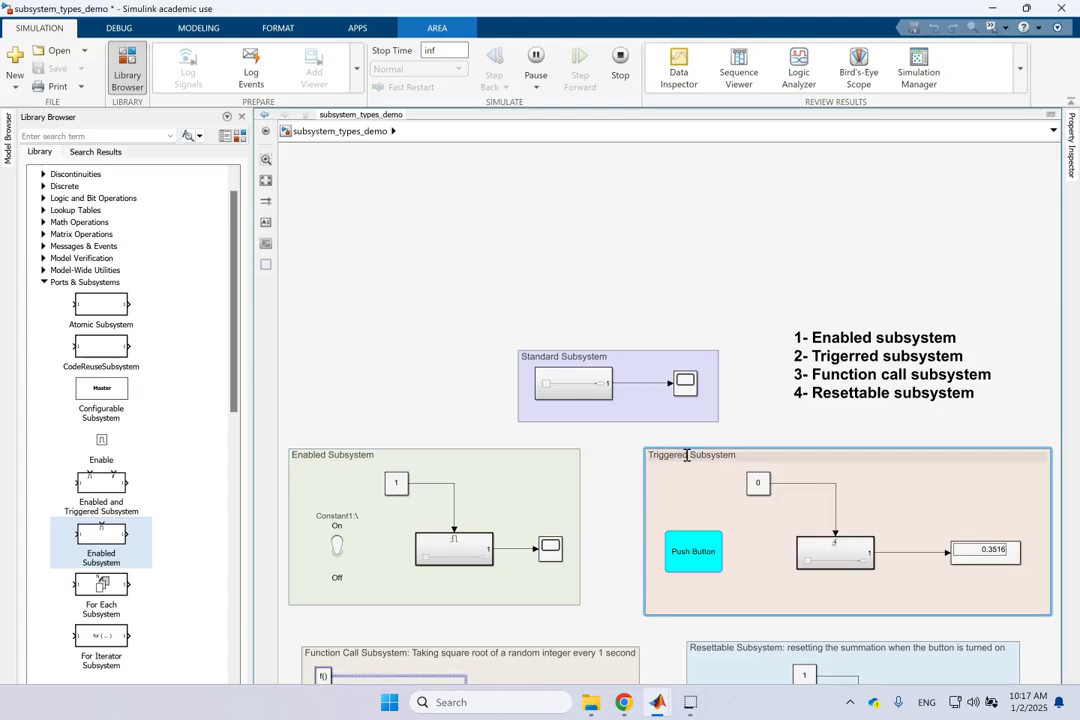
click(722, 460)
scroll(511, 483, down, 1)
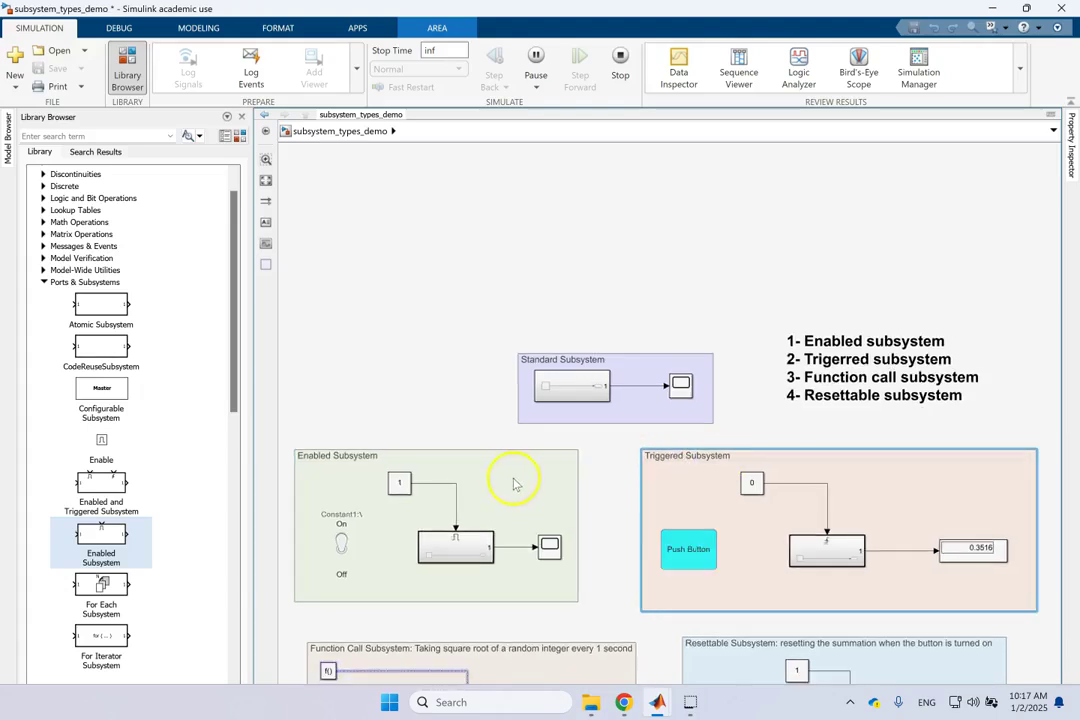
scroll(508, 483, down, 2)
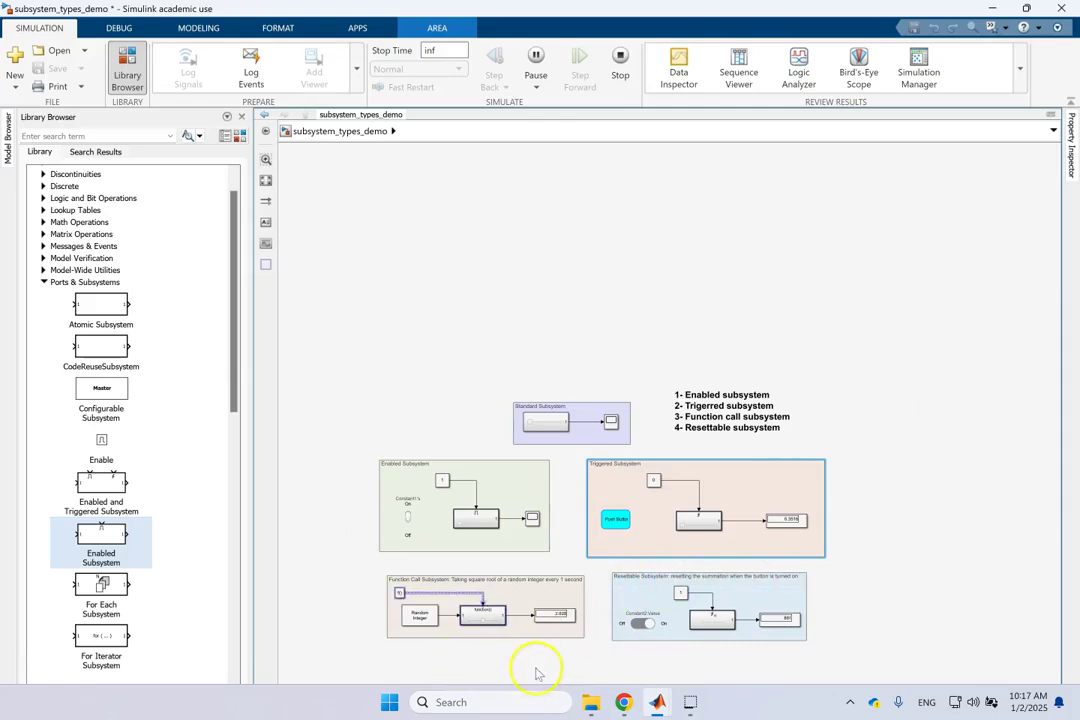
scroll(533, 663, up, 1)
scroll(533, 660, up, 1)
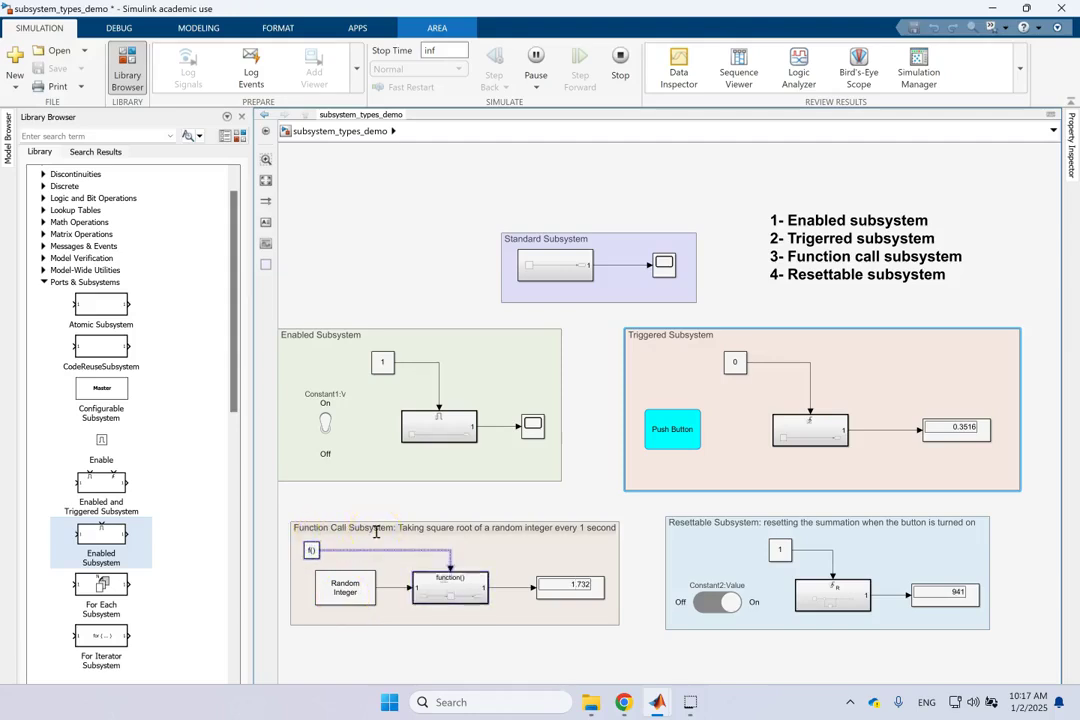
Stop the simulation, confirm the Random Integer set size is 10, and select the Function-Call Subsystem
click(620, 58)
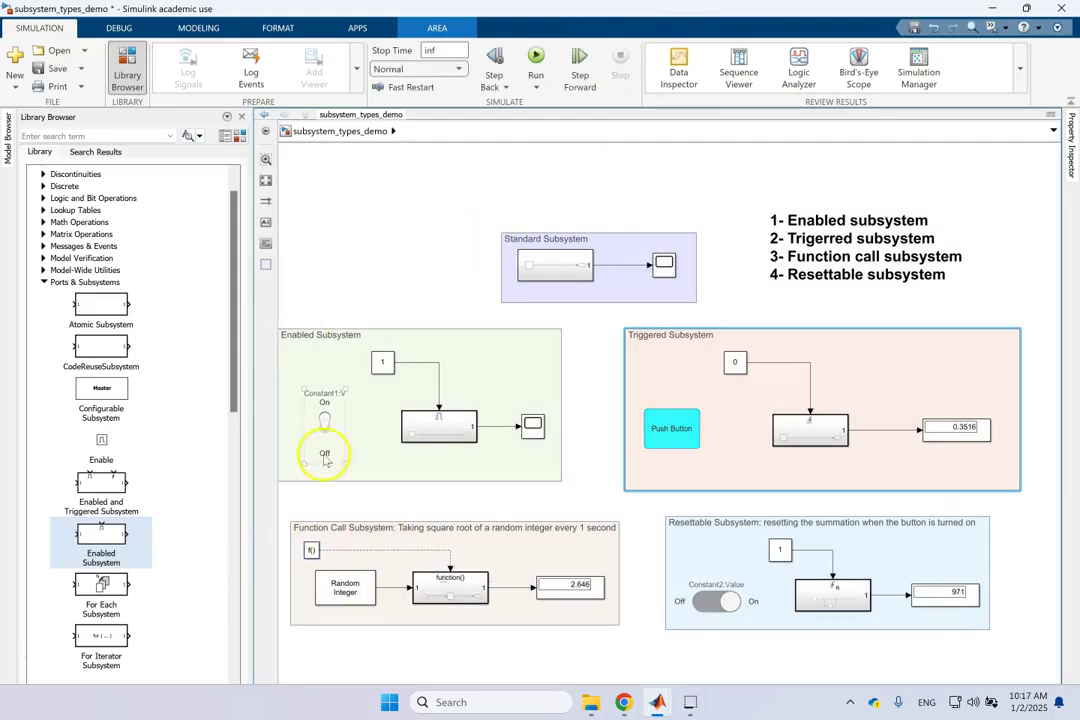
double_click(333, 596)
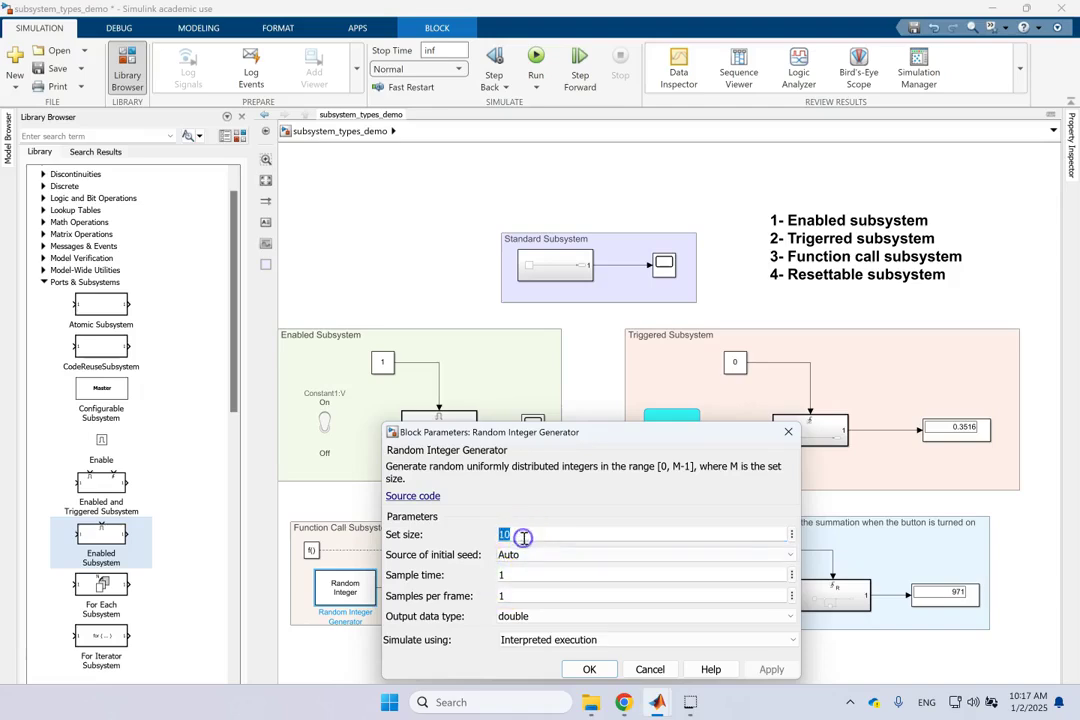
click(506, 534)
click(592, 668)
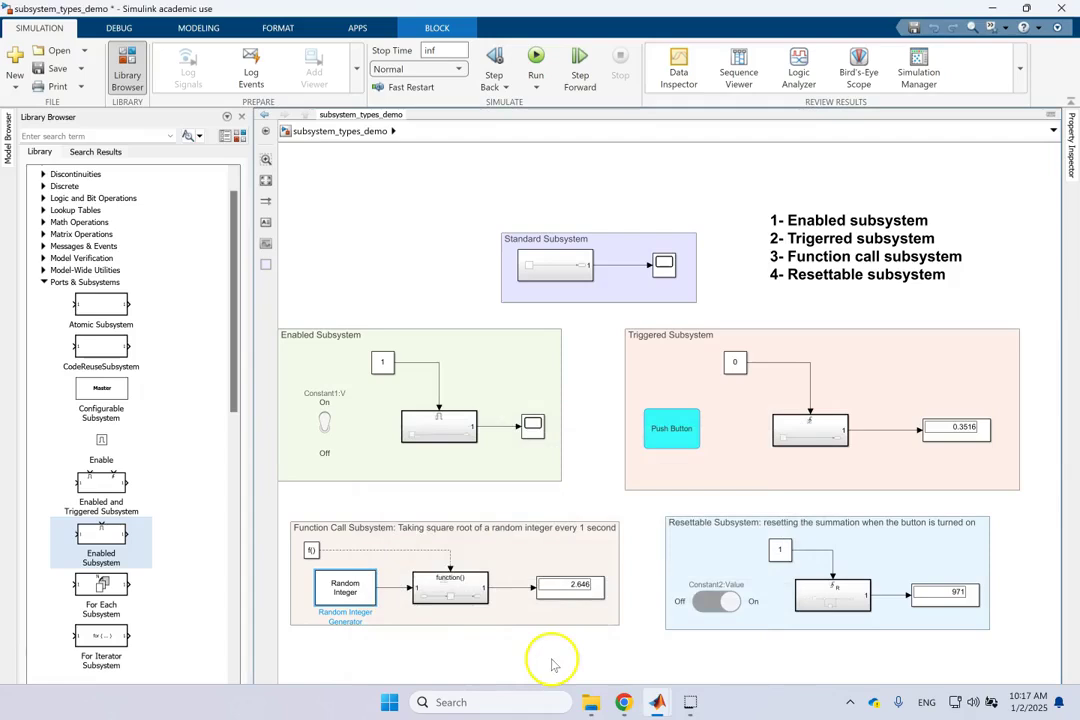
click(468, 593)
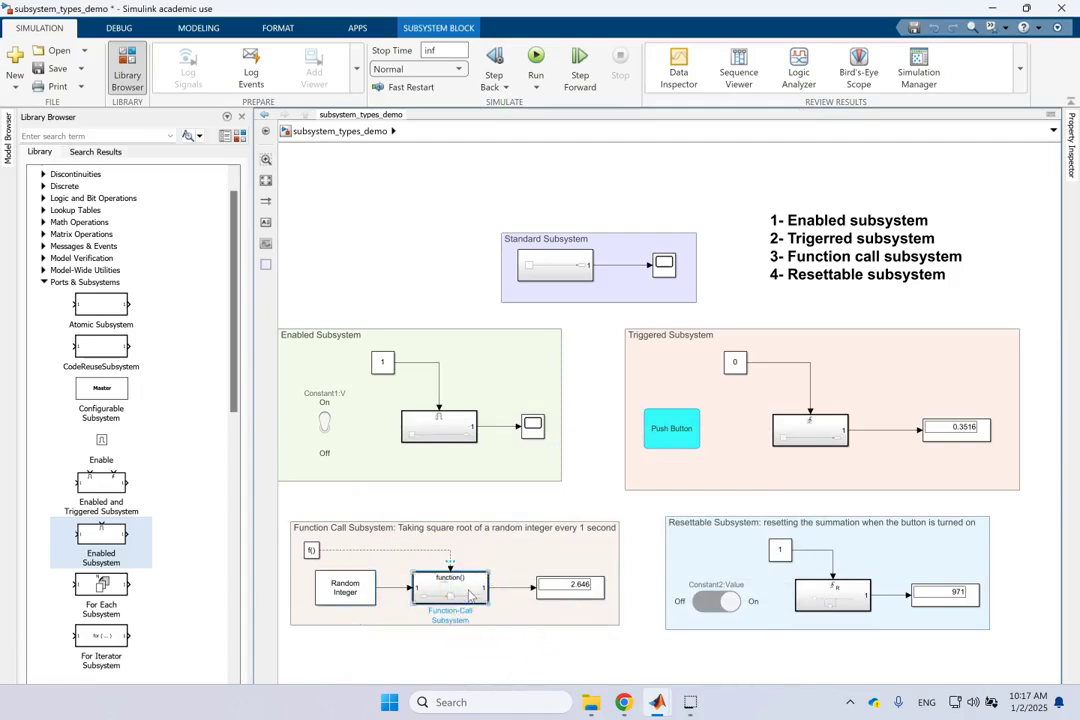
Open the Function-Call Subsystem and confirm its f() trigger port's trigger type stays function-call
double_click(469, 594)
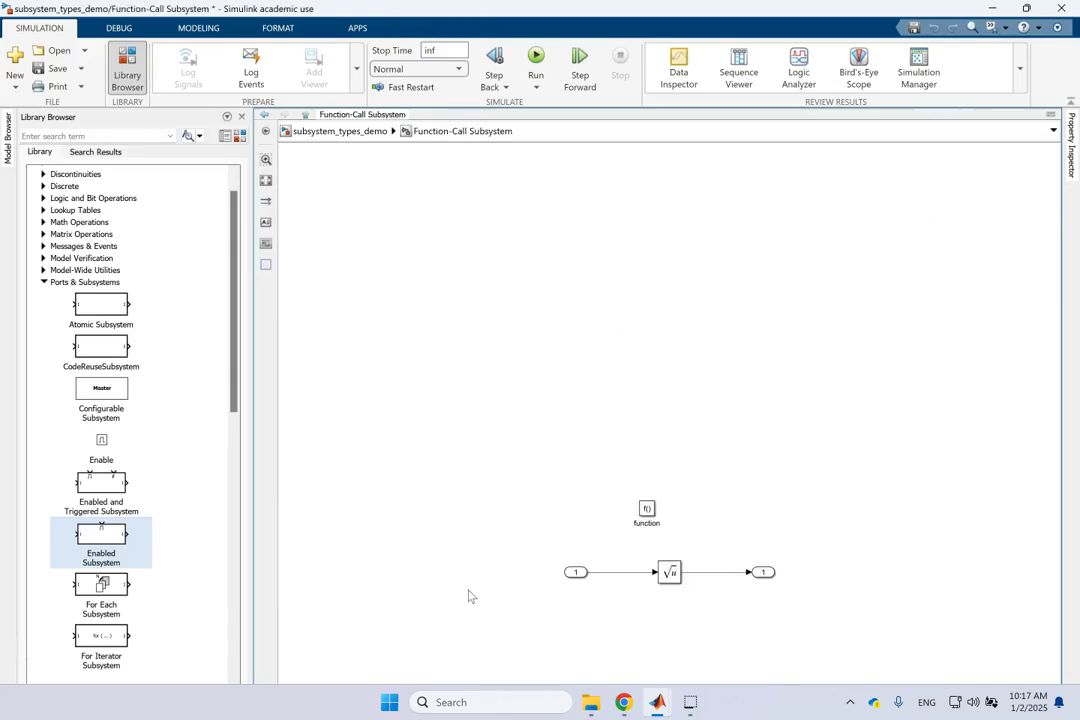
drag(647, 507, 670, 501)
double_click(670, 501)
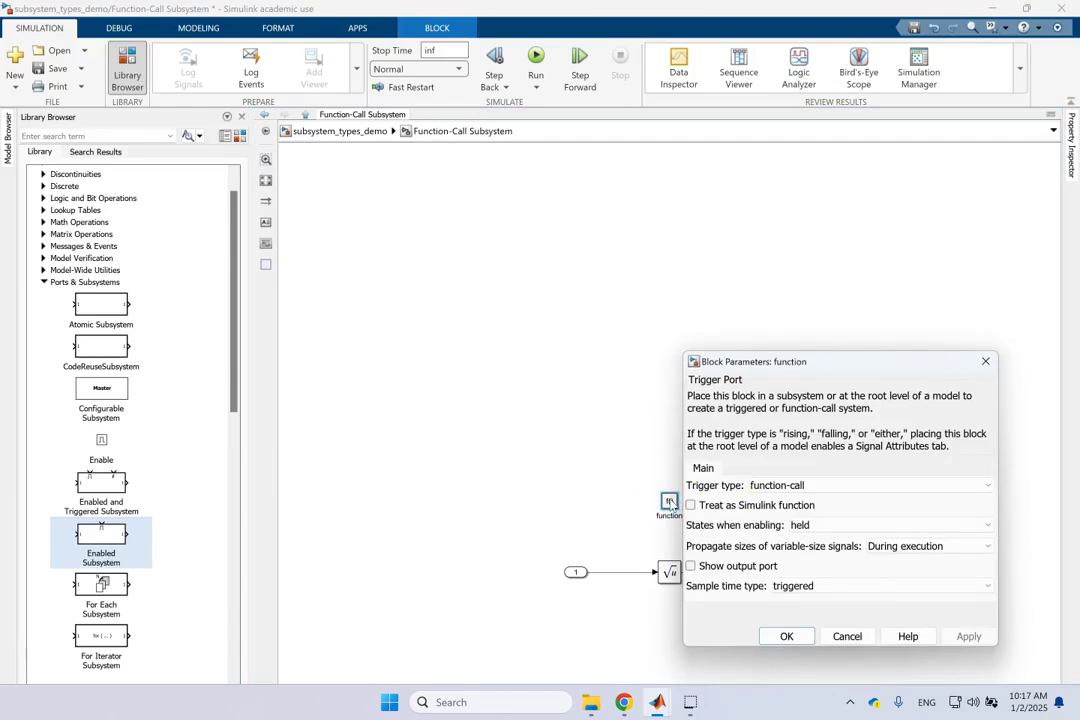
click(778, 488)
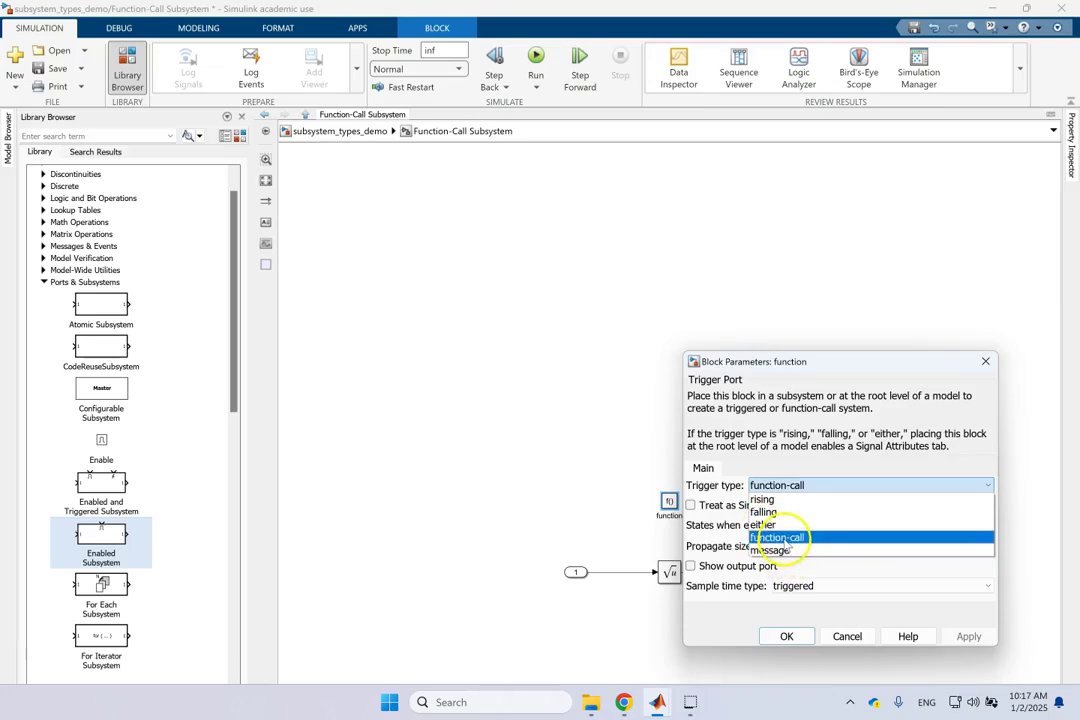
click(795, 362)
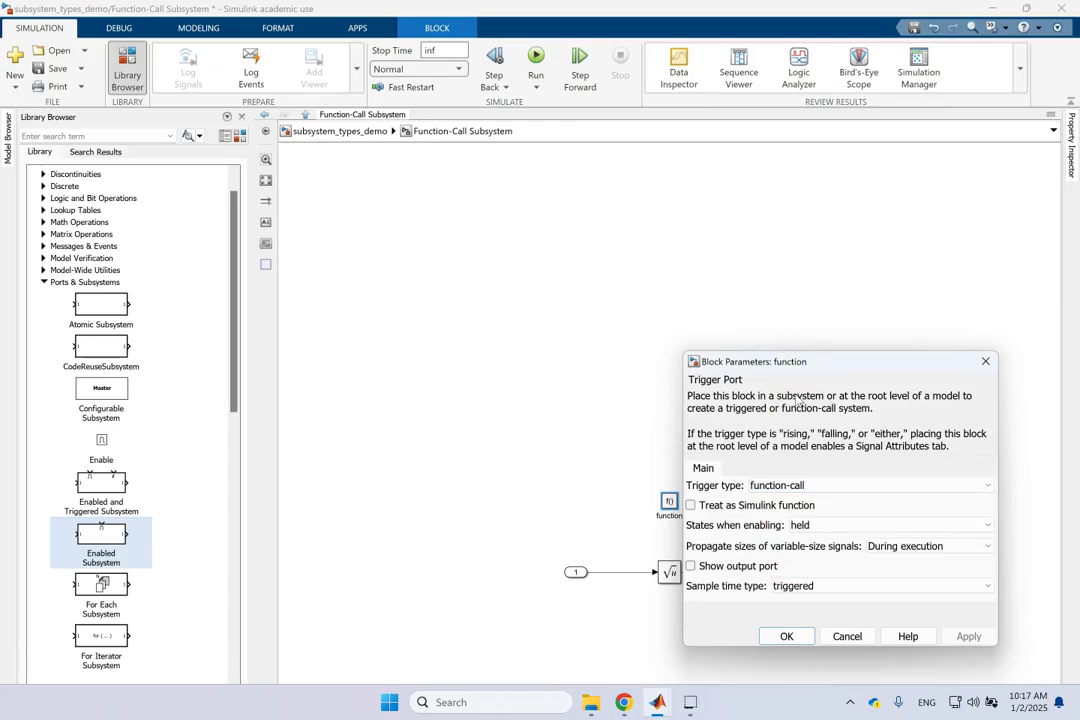
click(780, 594)
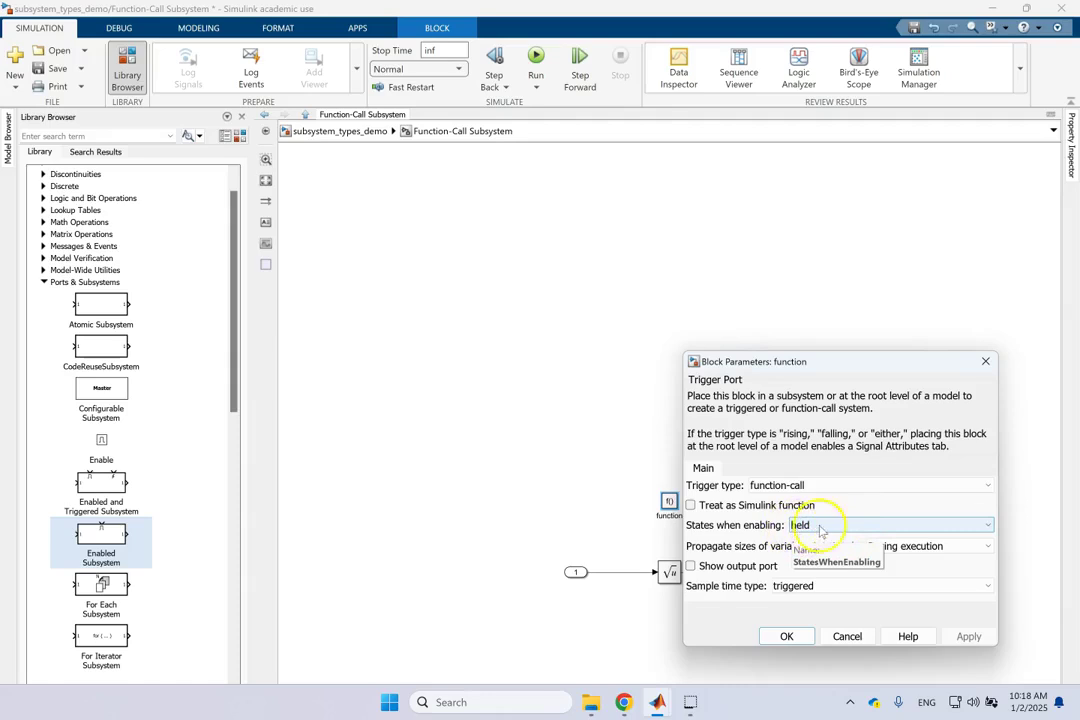
click(784, 637)
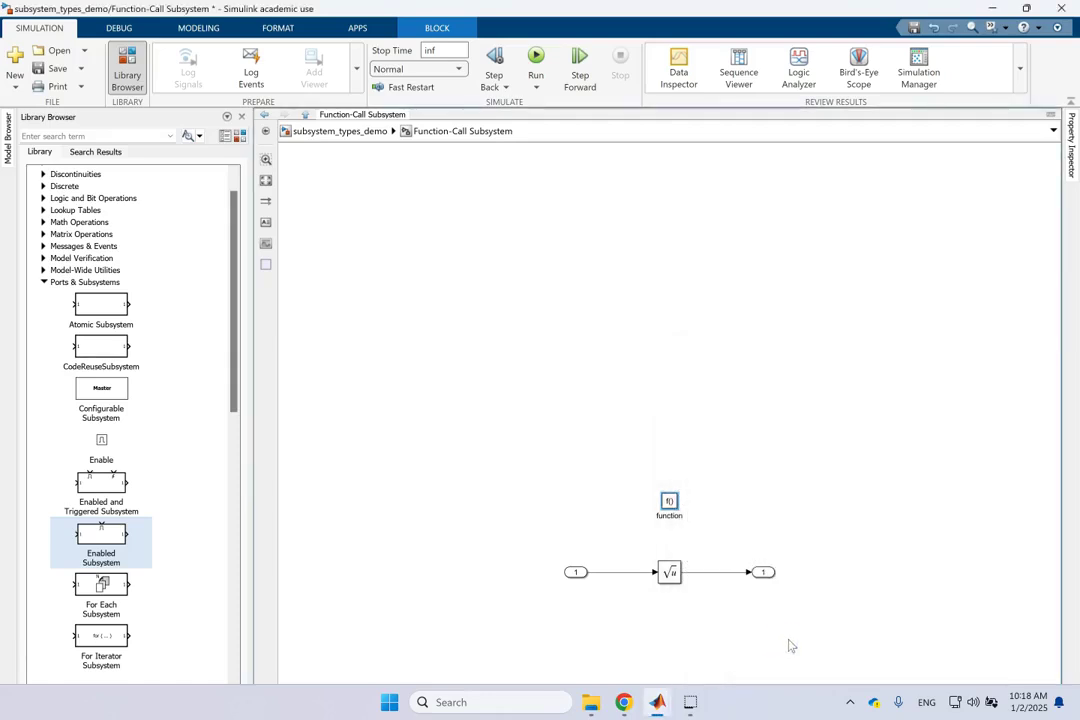
Inspect the Sqrt block, then go back to the top-level subsystem_types_demo model
click(789, 633)
click(670, 573)
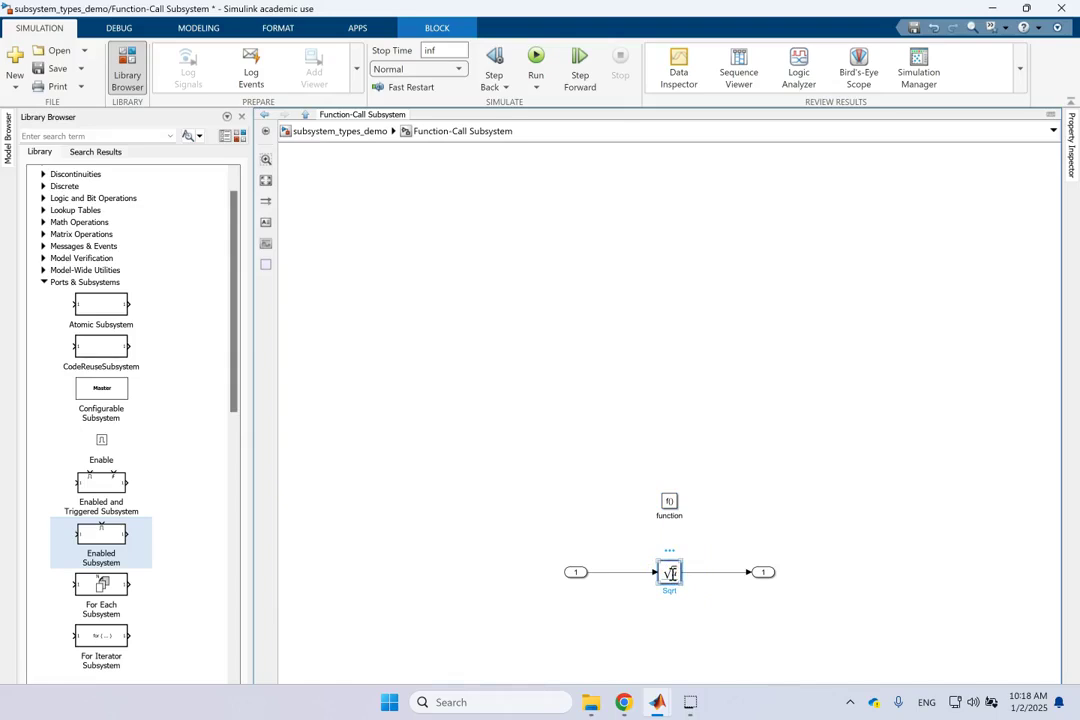
click(788, 443)
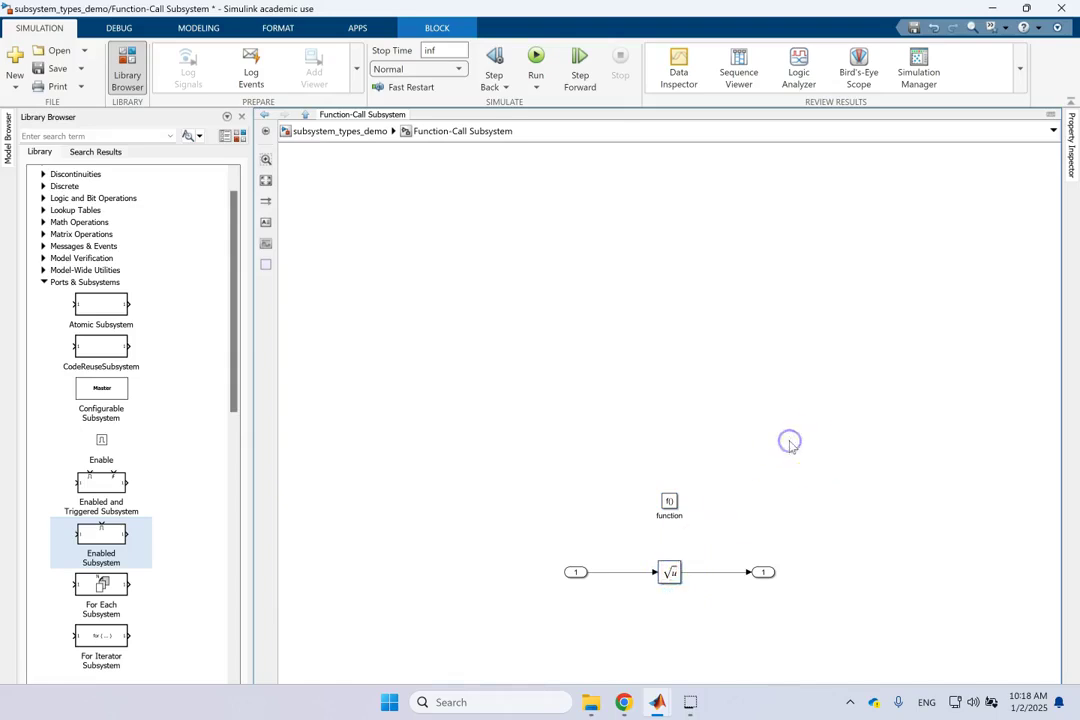
click(352, 135)
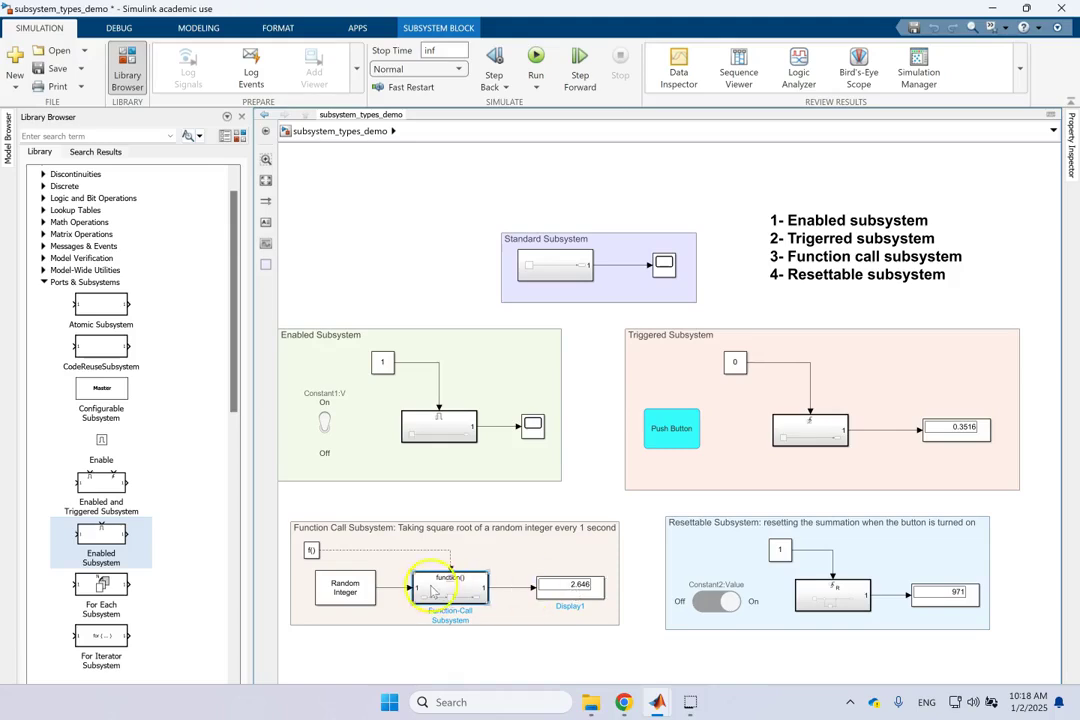
click(311, 551)
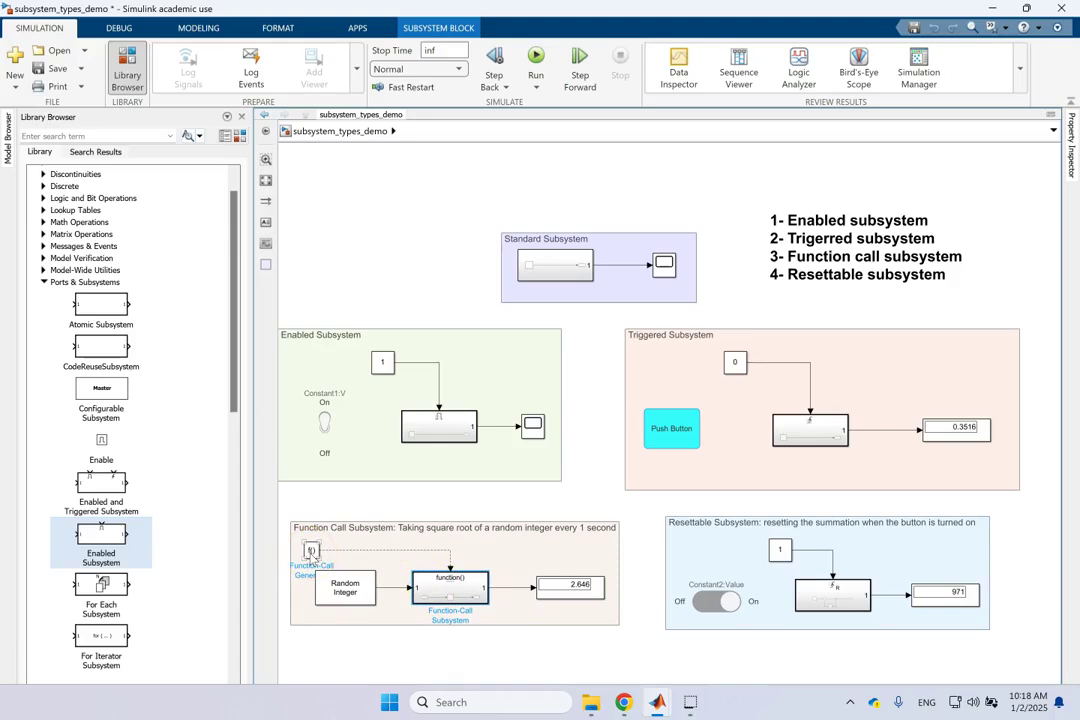
click(325, 565)
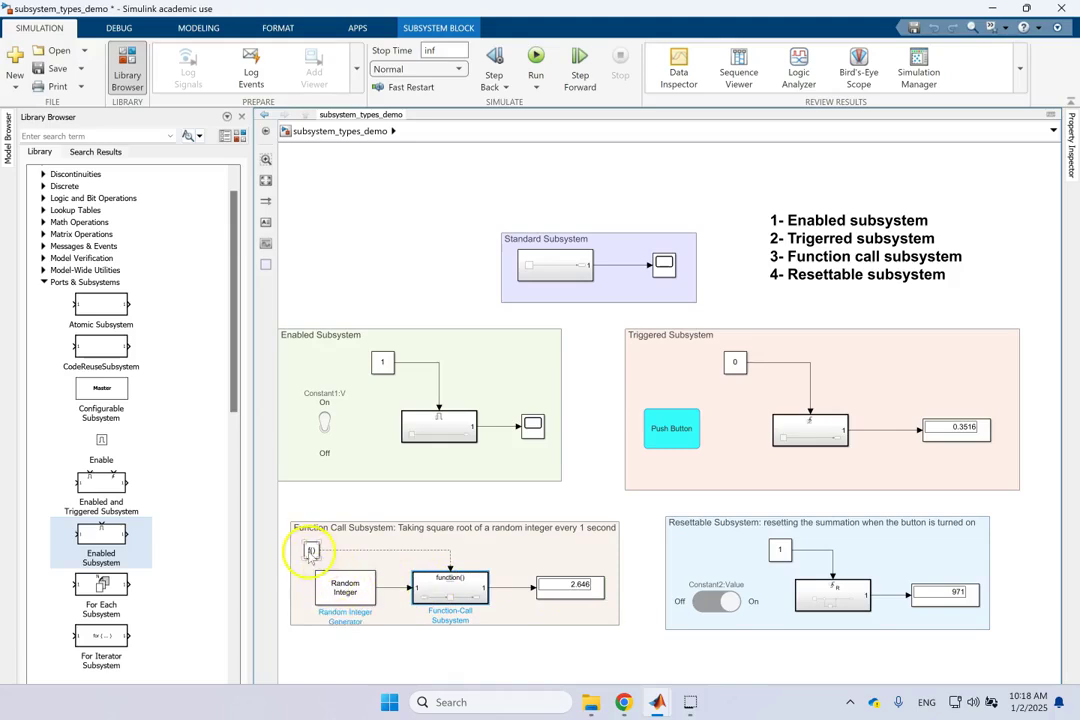
click(310, 551)
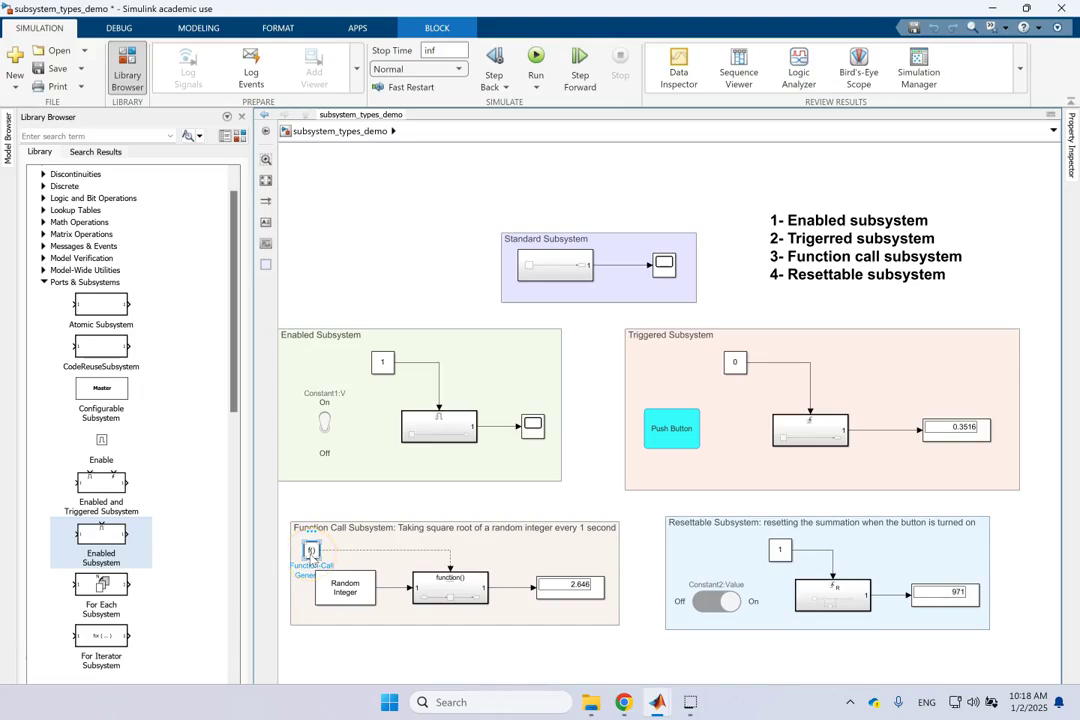
click(443, 551)
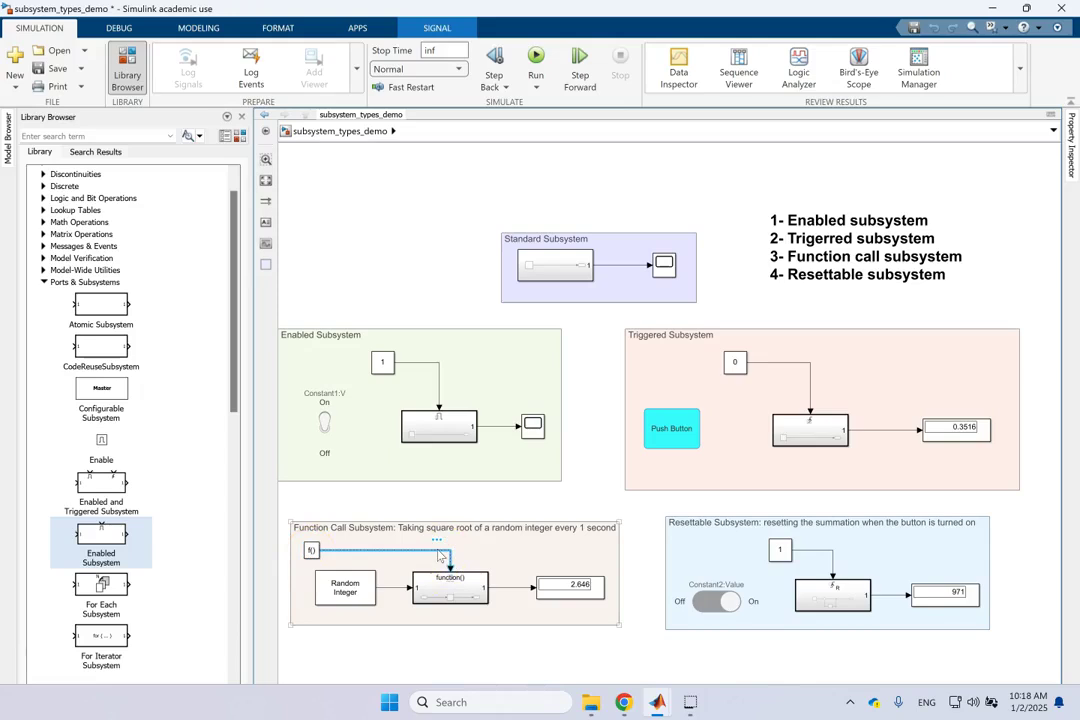
click(453, 586)
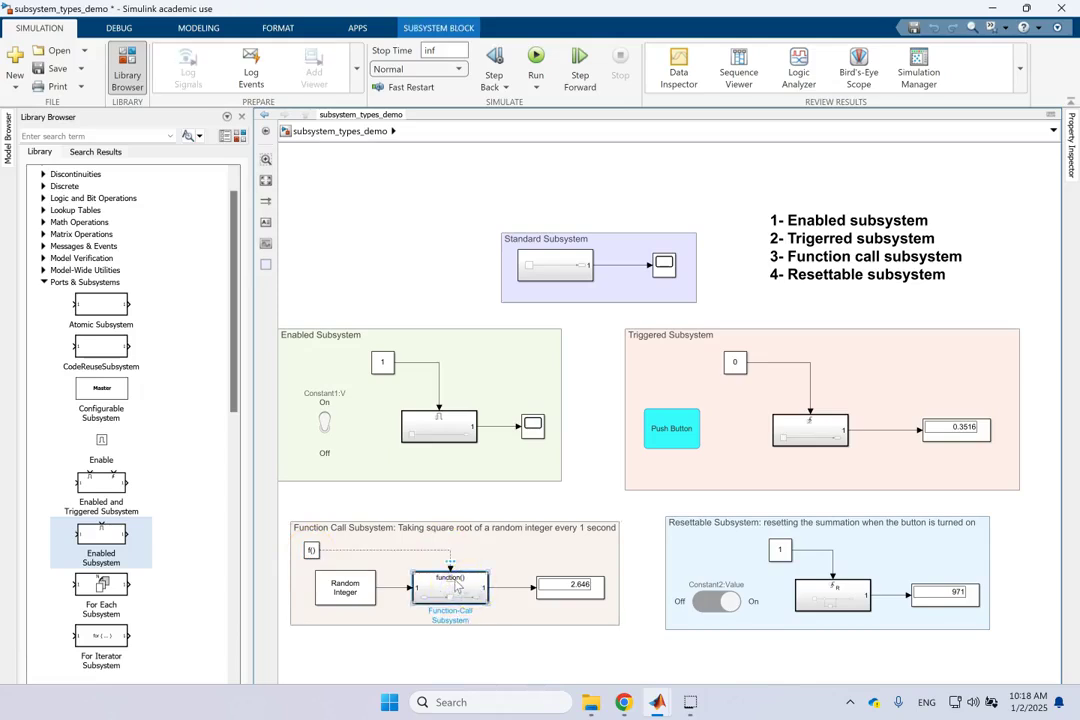
click(311, 549)
double_click(311, 549)
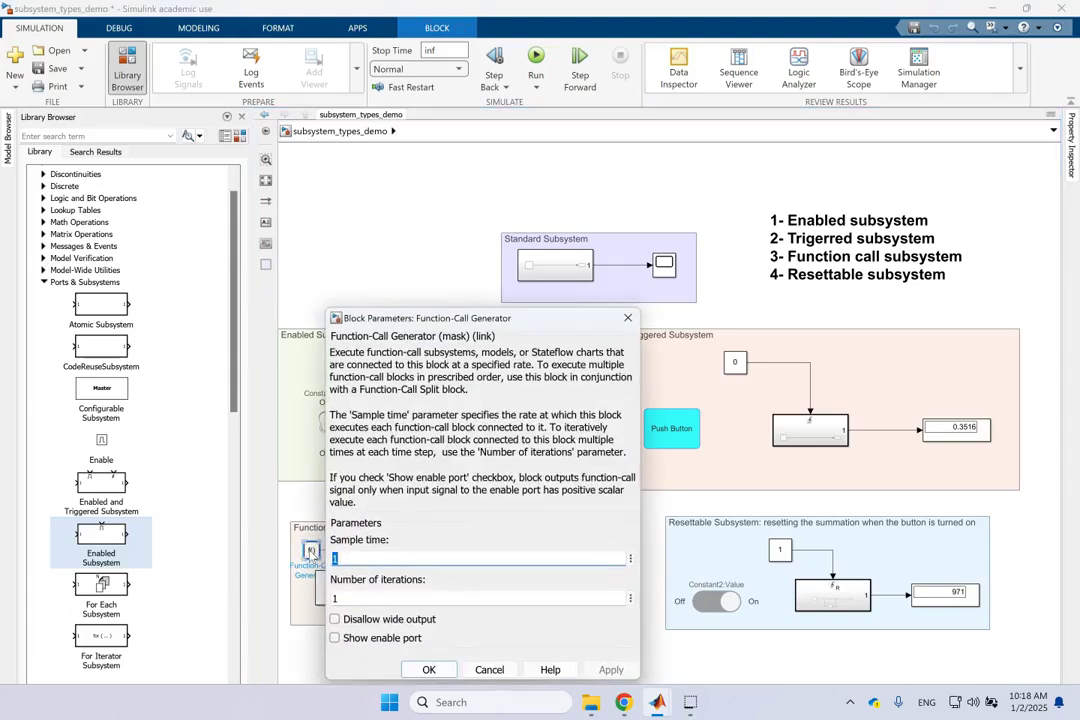
drag(453, 325, 516, 196)
double_click(429, 470)
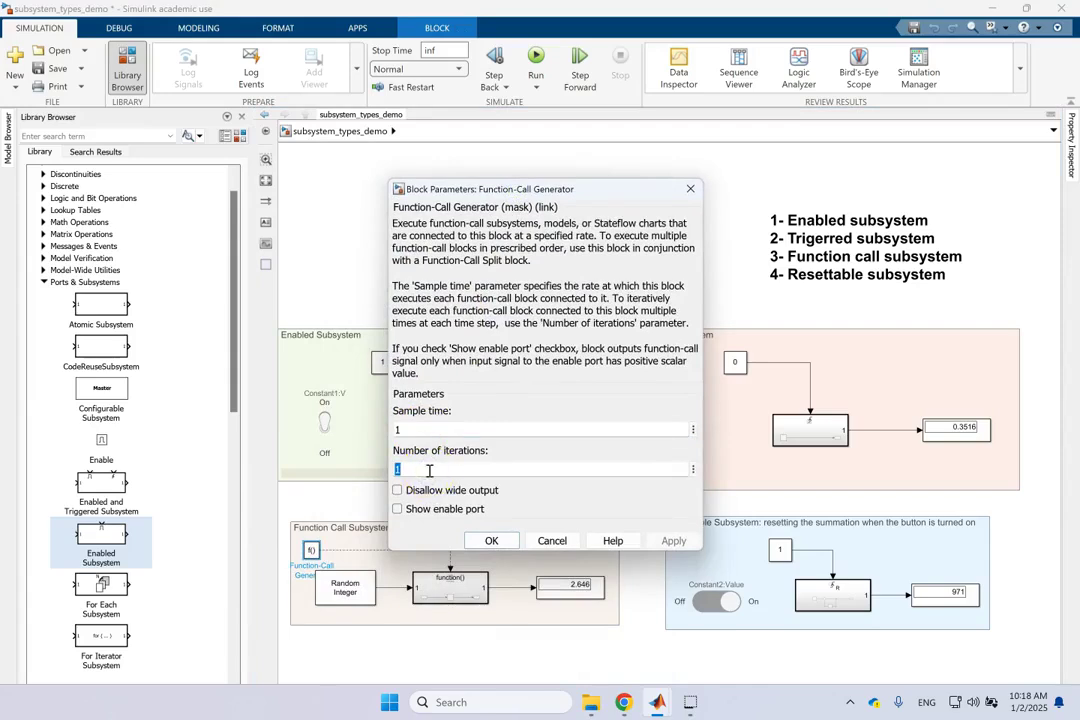
double_click(416, 429)
click(313, 550)
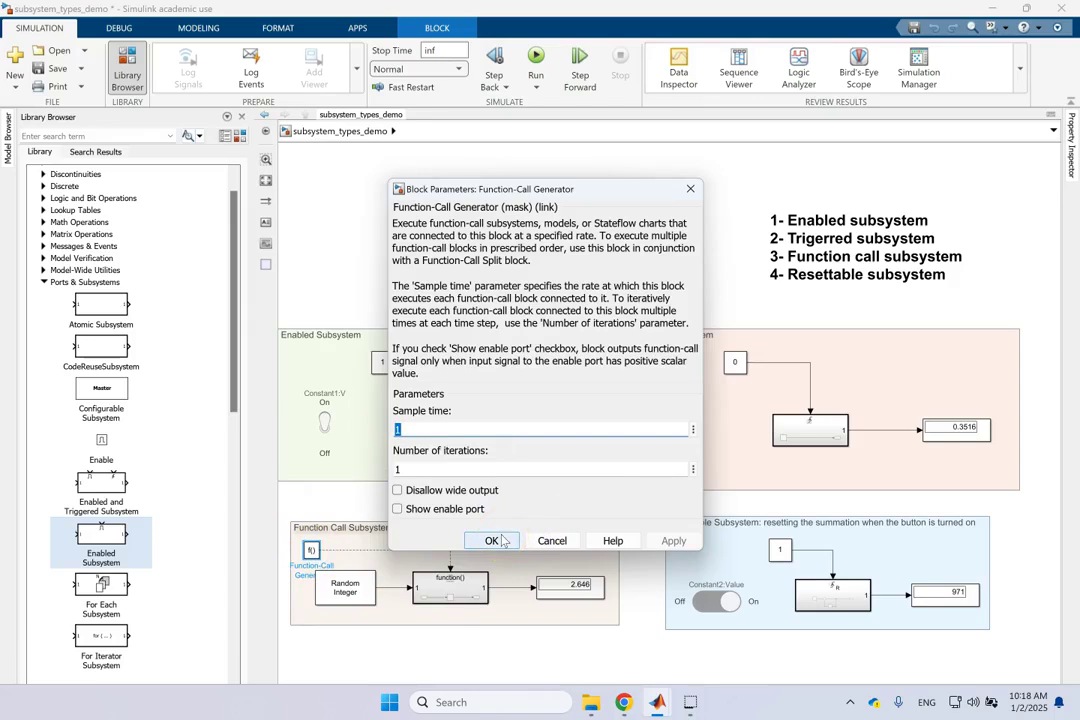
click(502, 540)
click(453, 598)
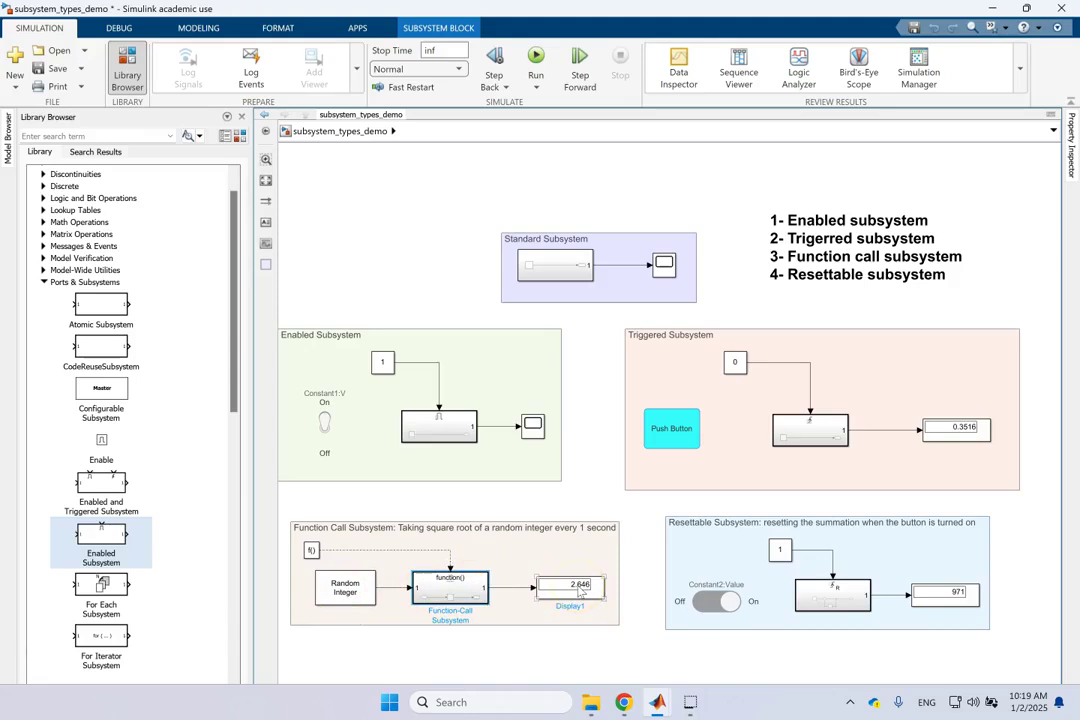
Run the demo model and watch the enabled subsystem, square-root display and function-call generator update
click(536, 60)
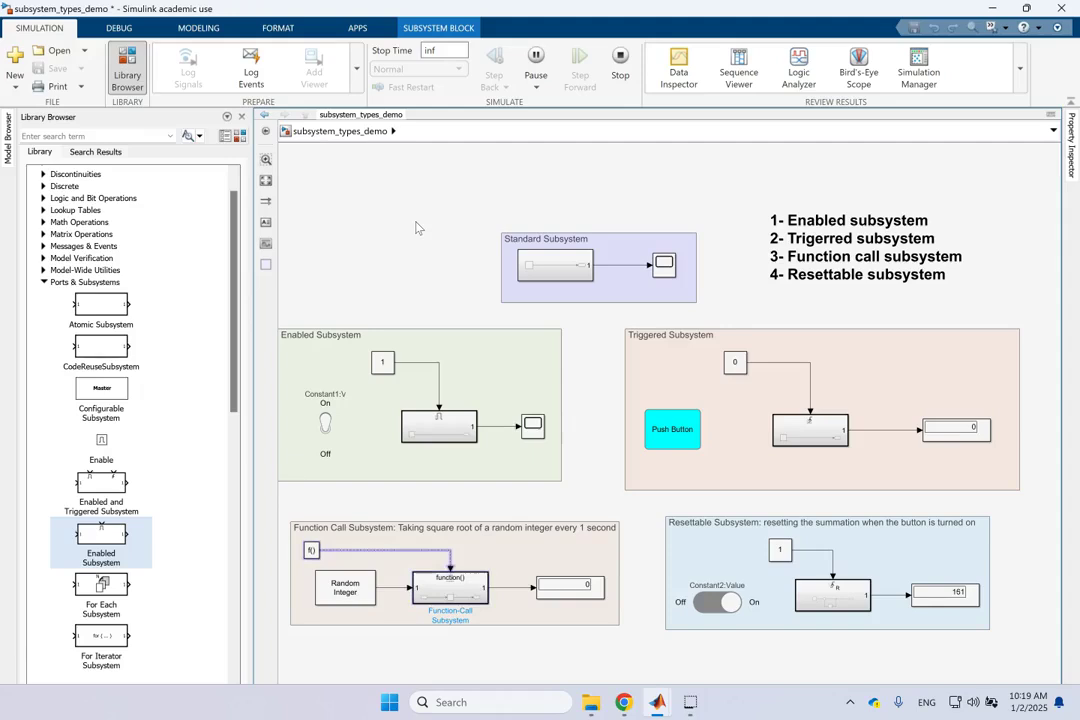
click(426, 441)
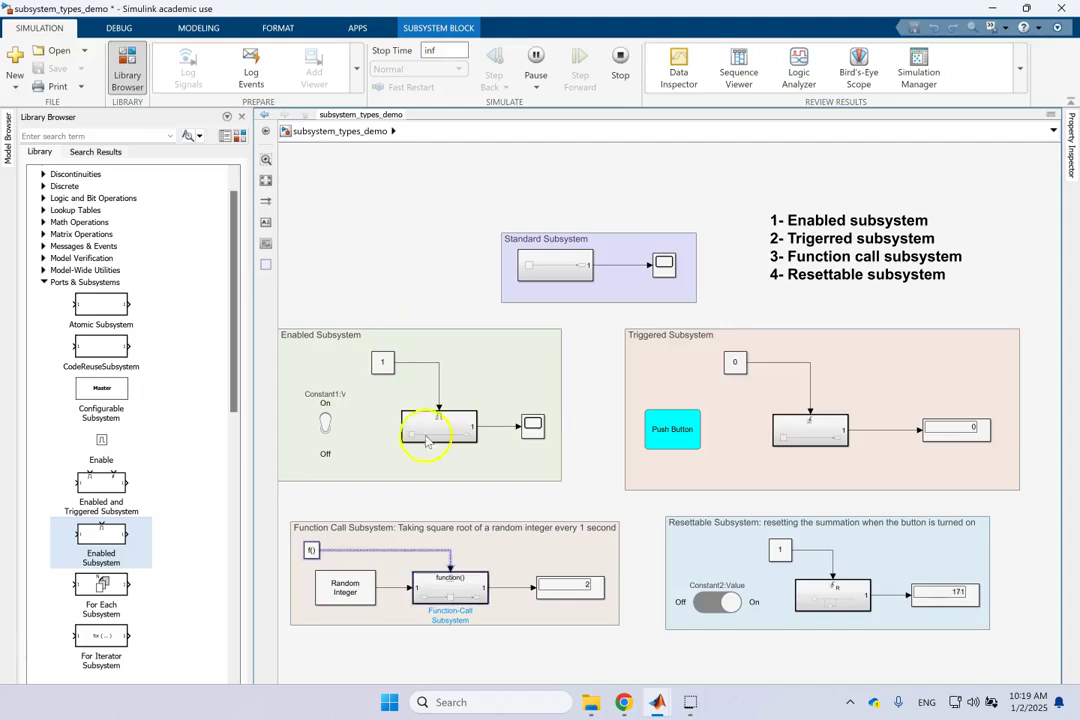
click(576, 596)
click(310, 550)
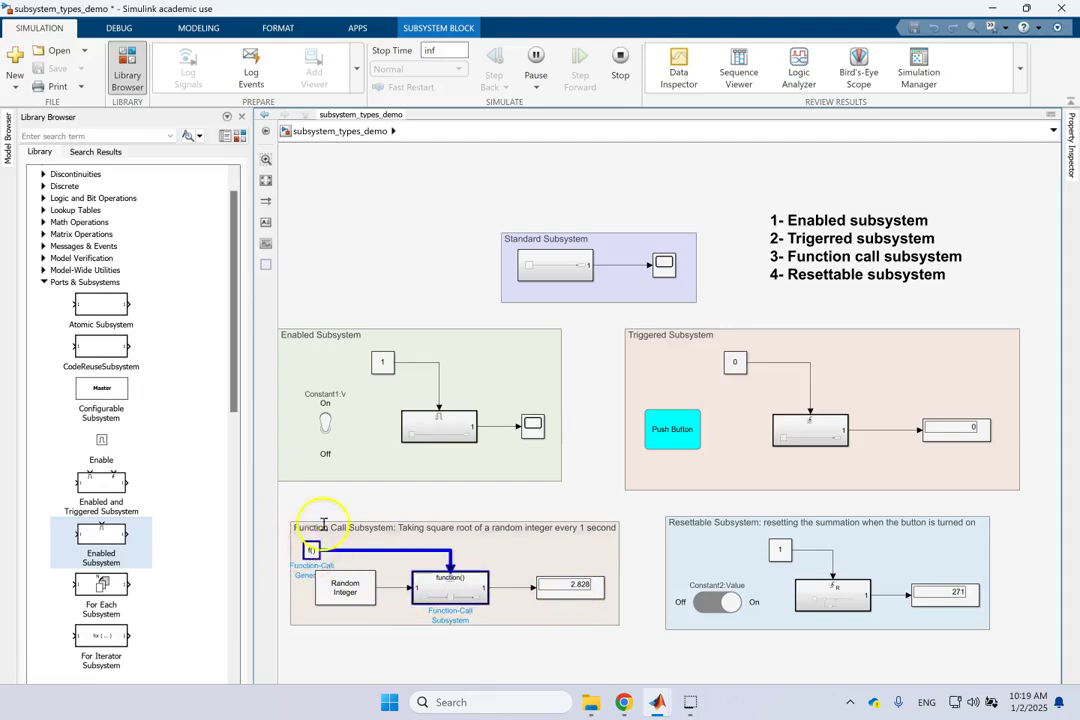
click(620, 62)
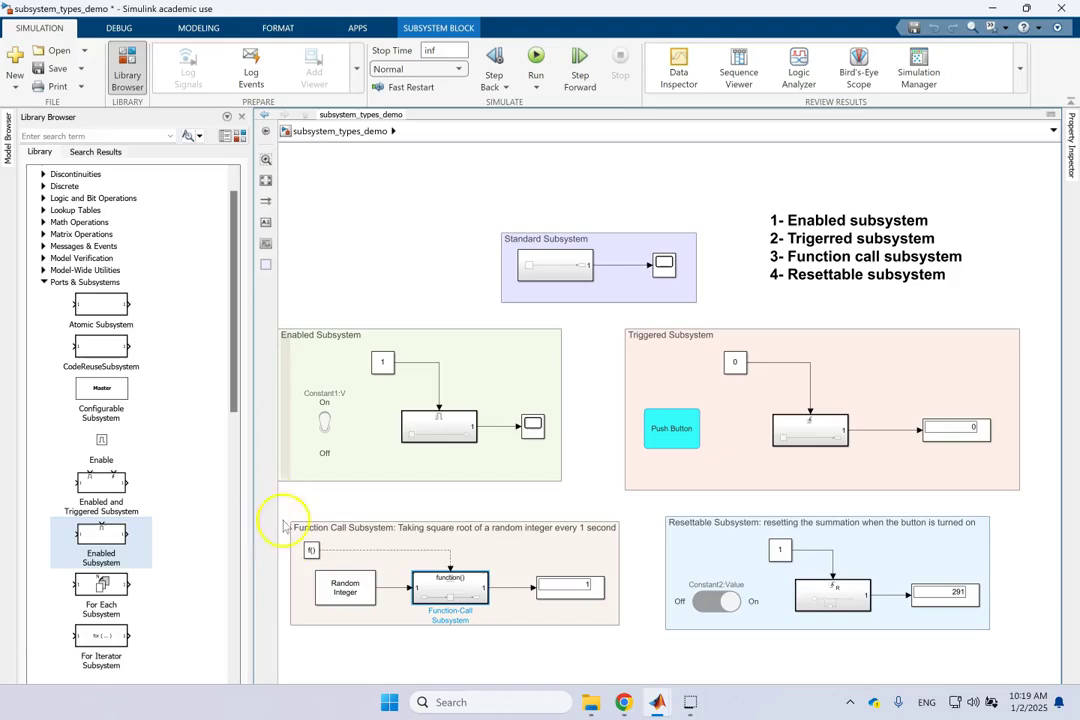
click(399, 550)
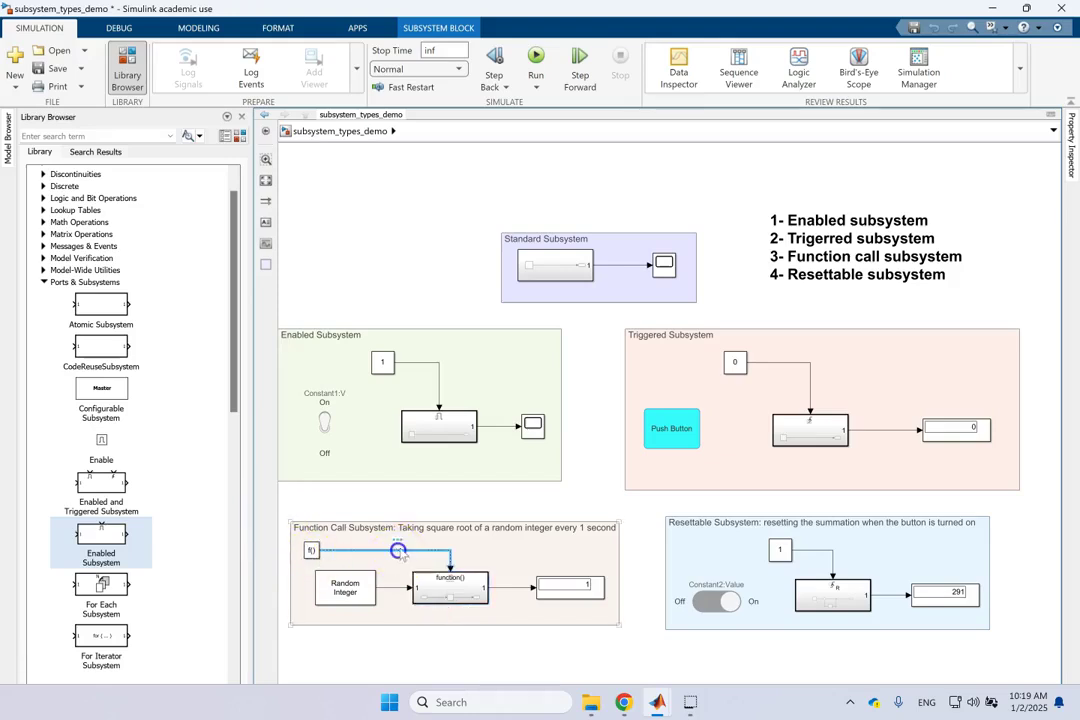
click(311, 551)
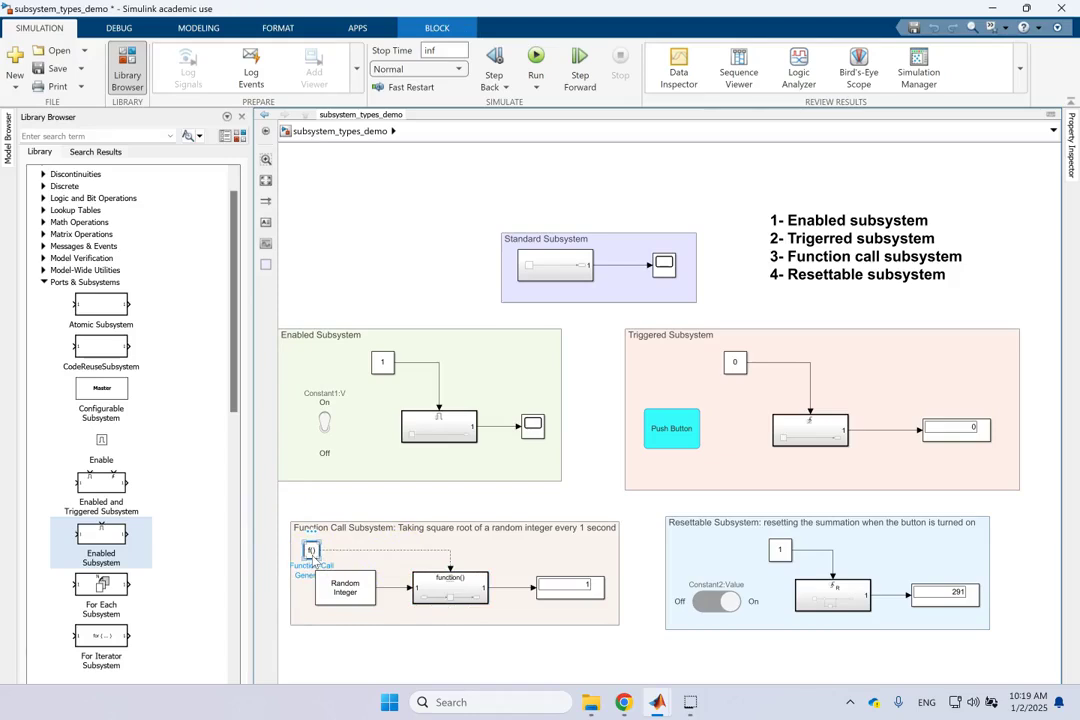
click(345, 582)
click(324, 497)
click(312, 558)
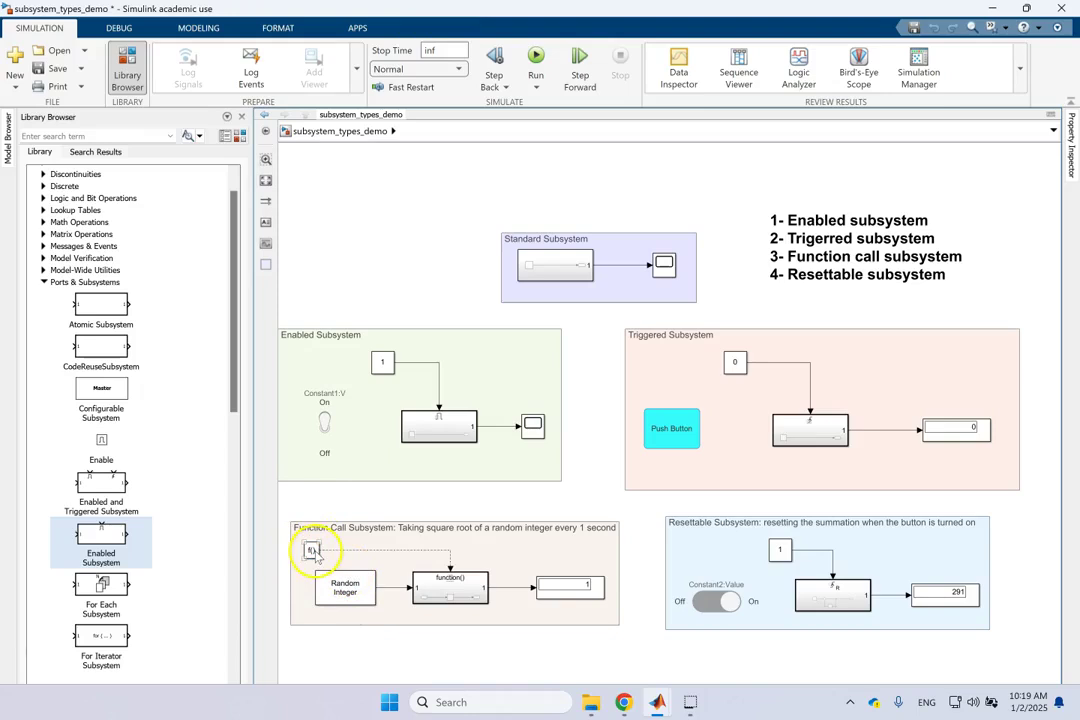
click(358, 527)
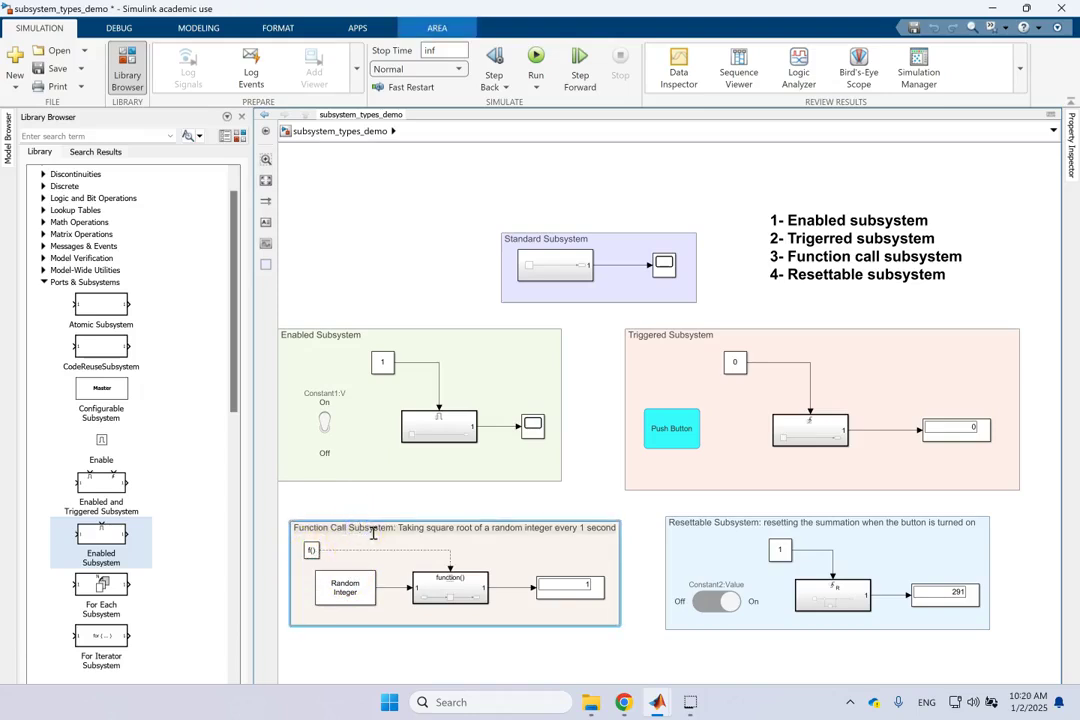
click(443, 595)
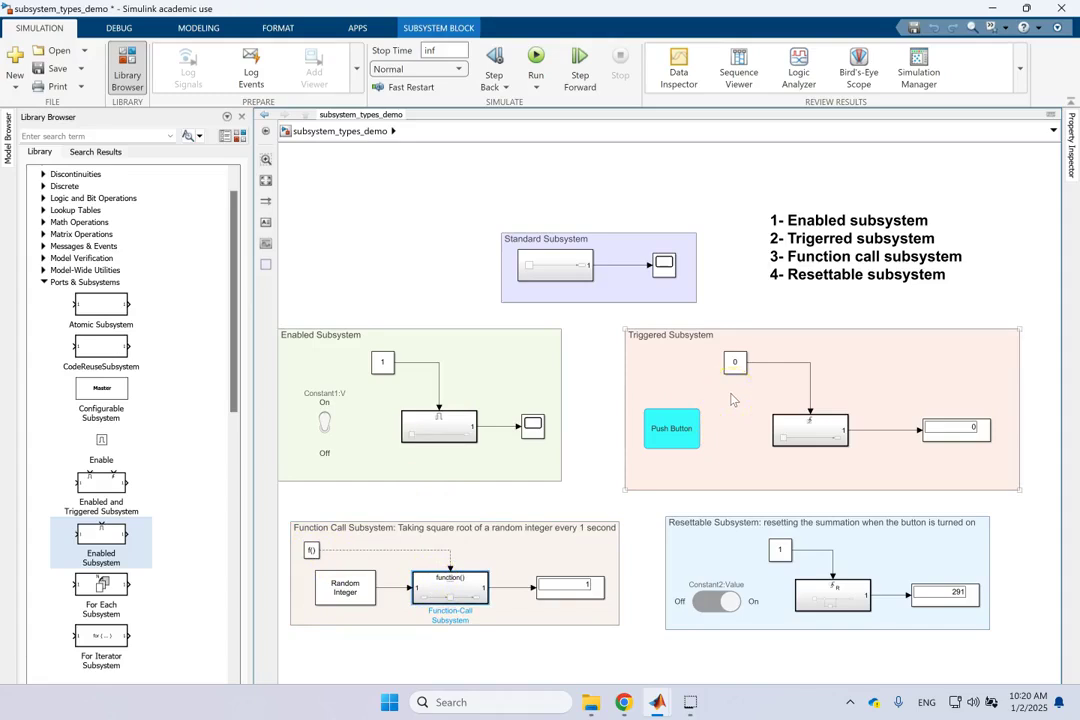
click(455, 372)
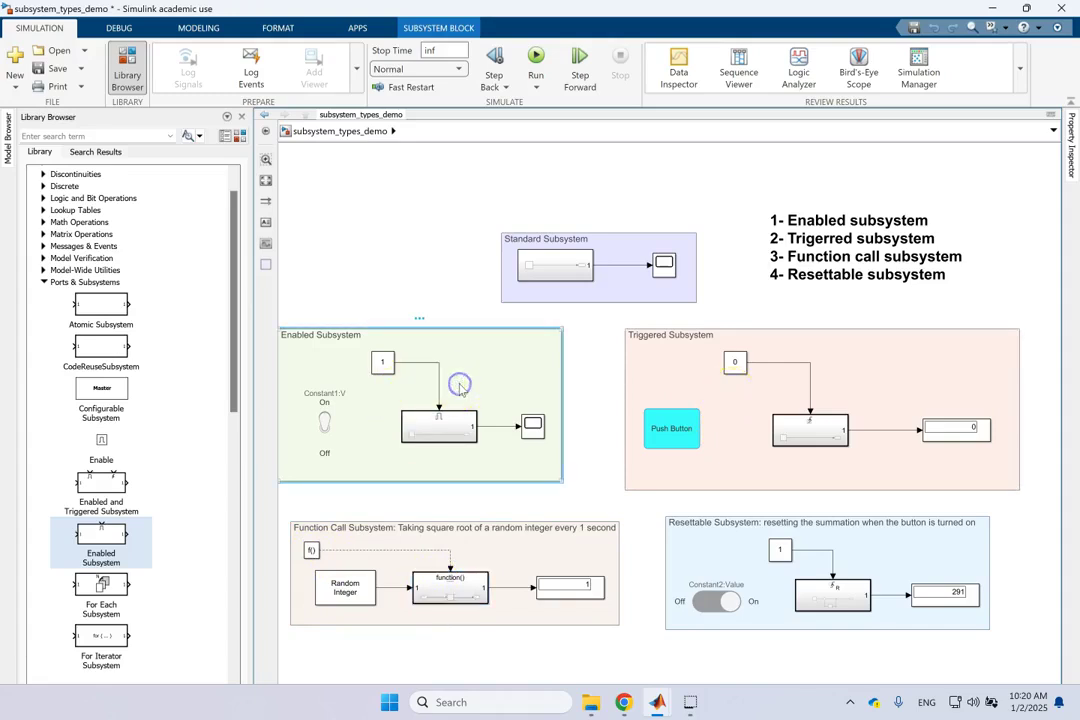
click(400, 290)
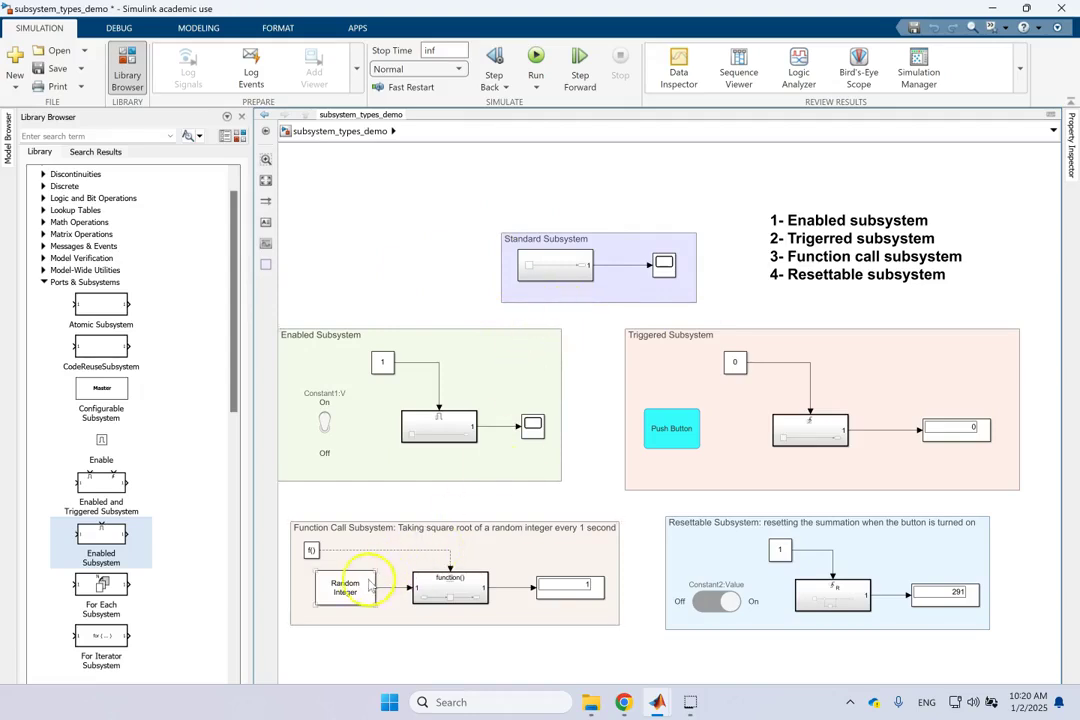
click(312, 553)
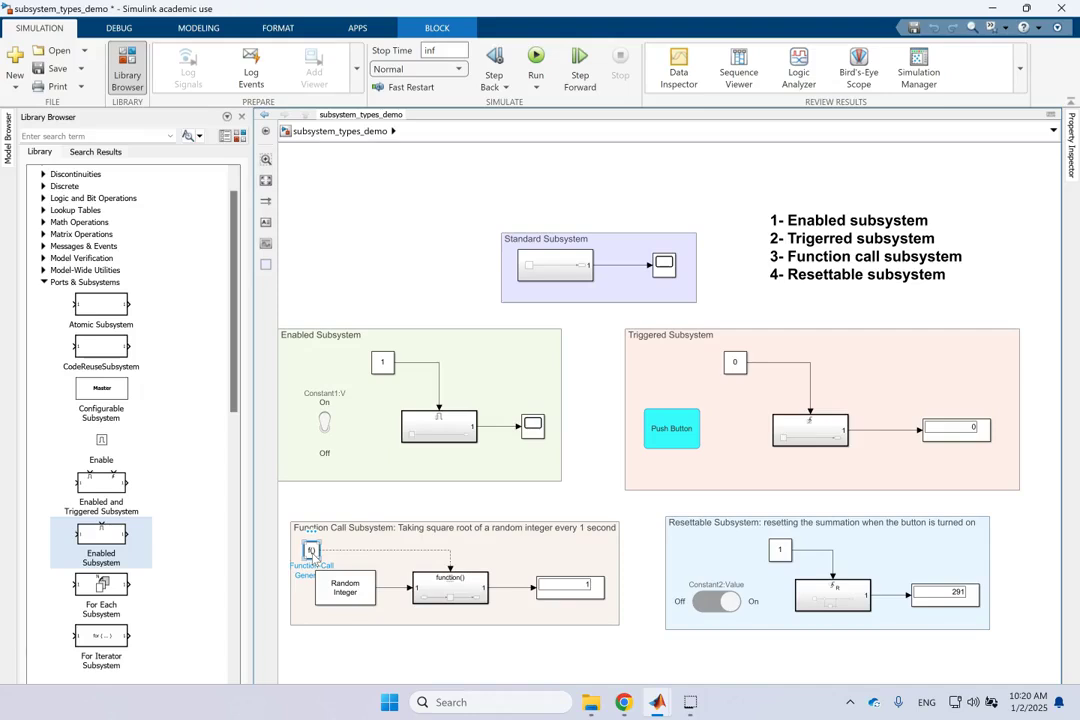
double_click(312, 553)
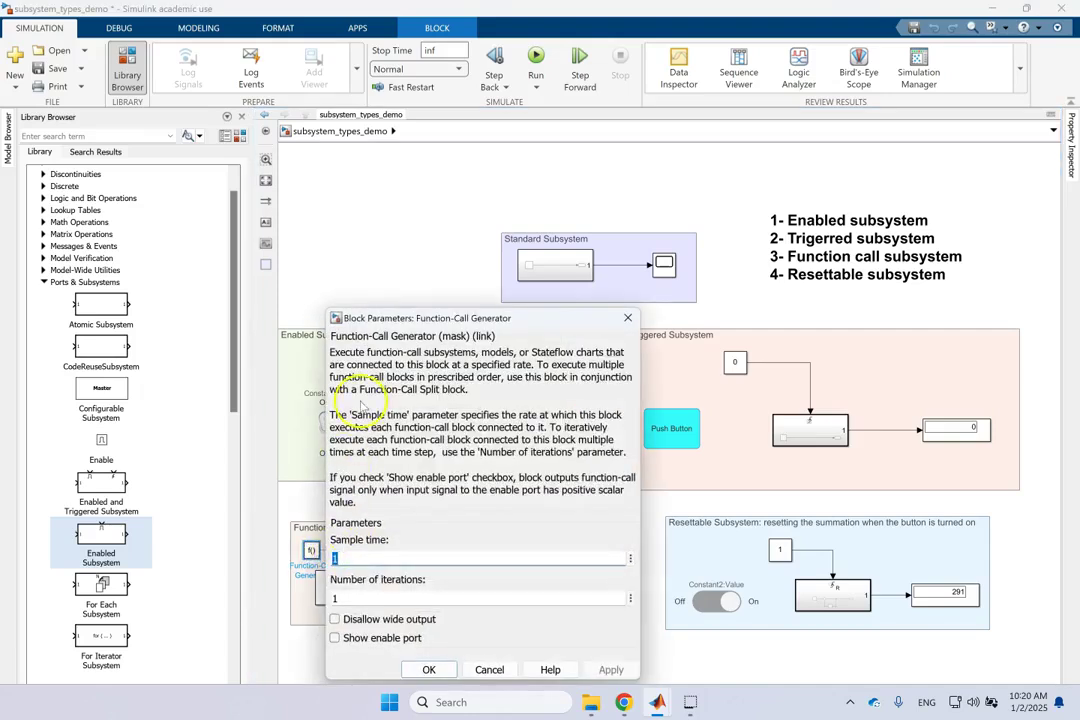
click(488, 670)
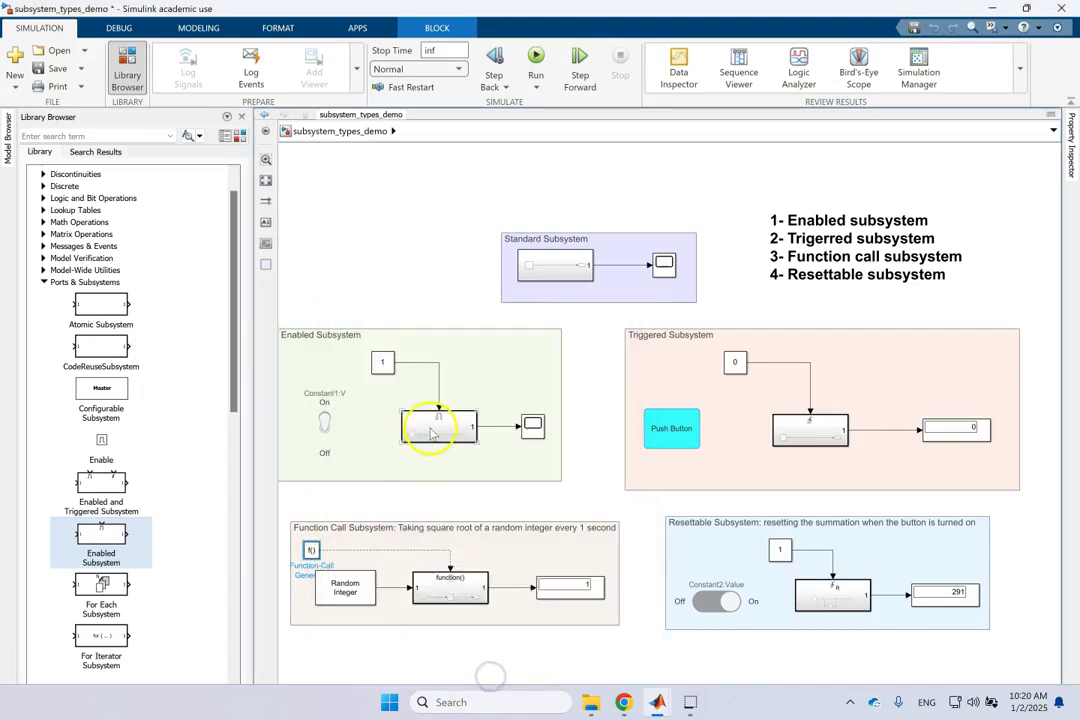
click(377, 291)
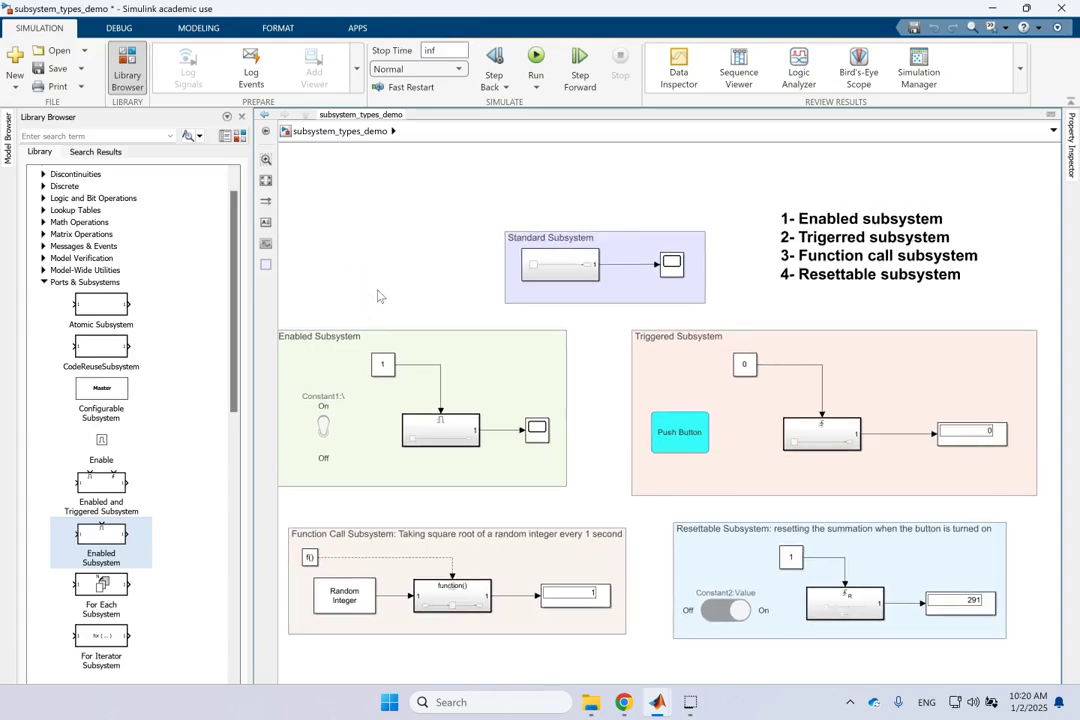
Zoom out and inspect the function-call generator, its call line and the Function-Call Subsystem
scroll(391, 290, down, 2)
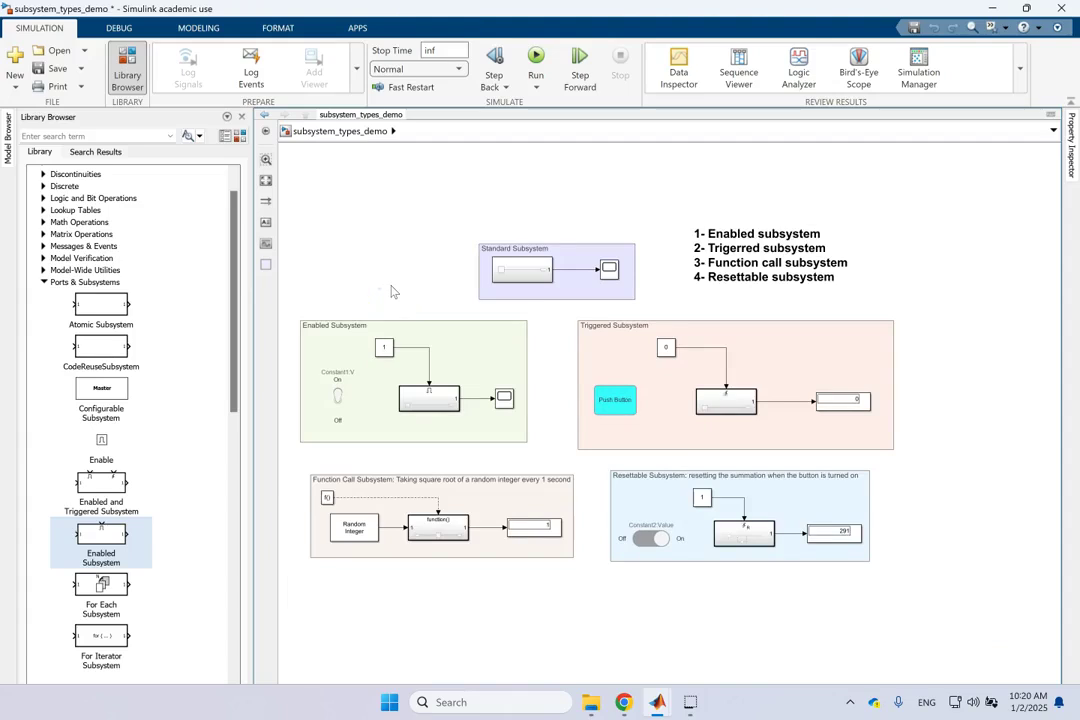
click(326, 497)
click(368, 497)
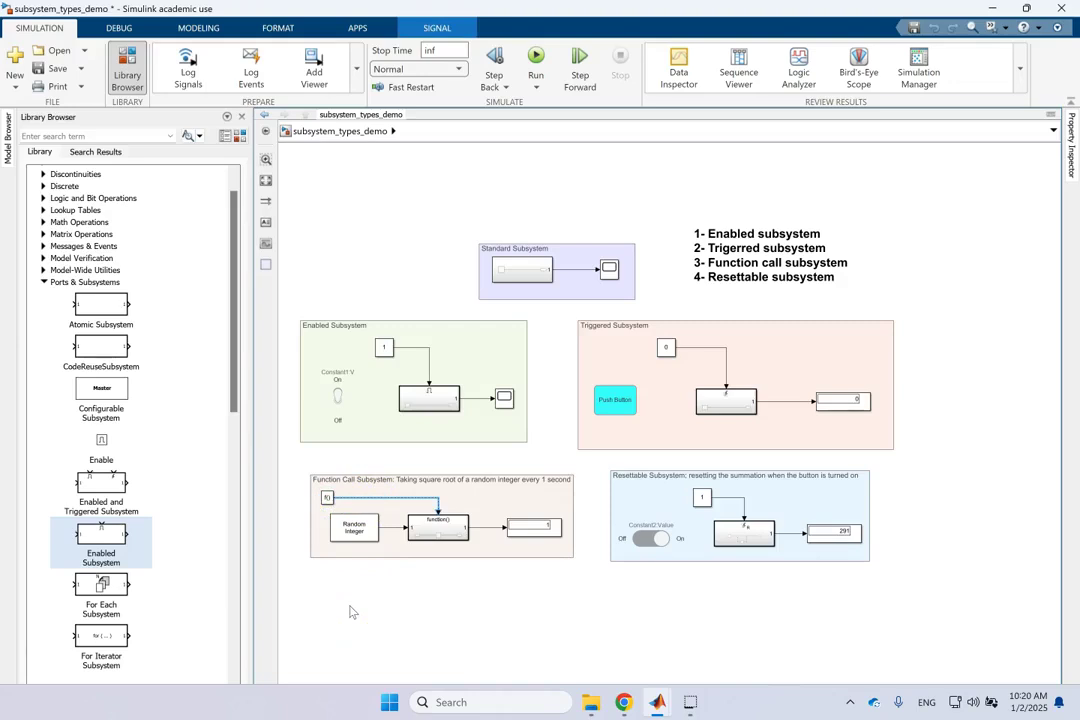
click(326, 497)
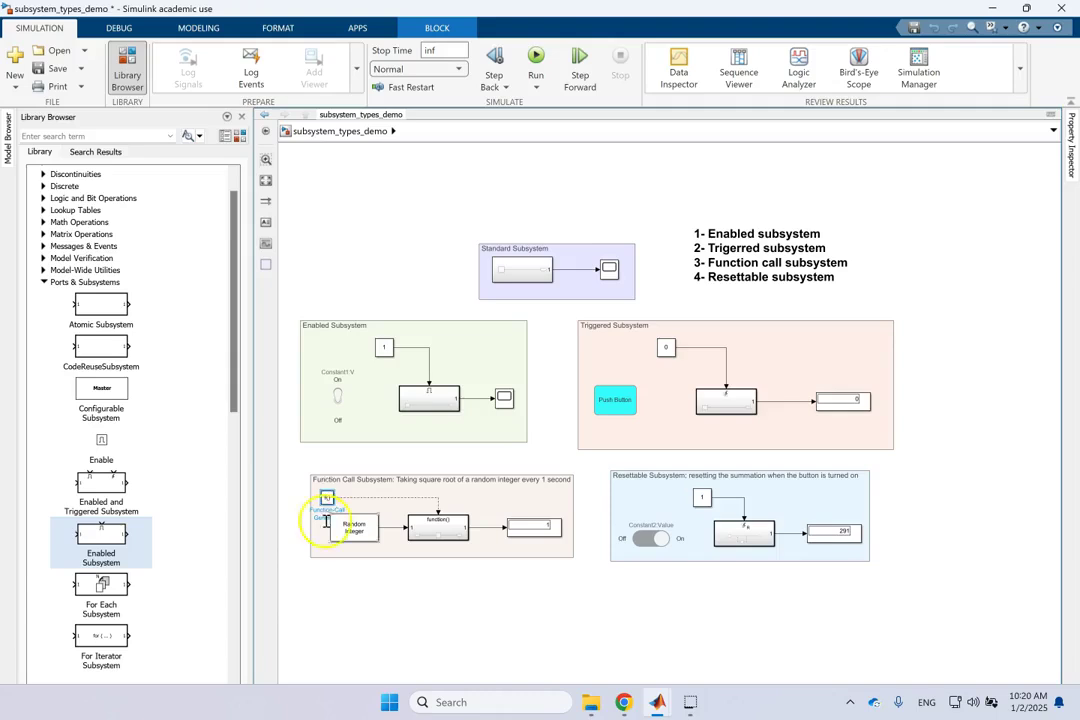
click(400, 499)
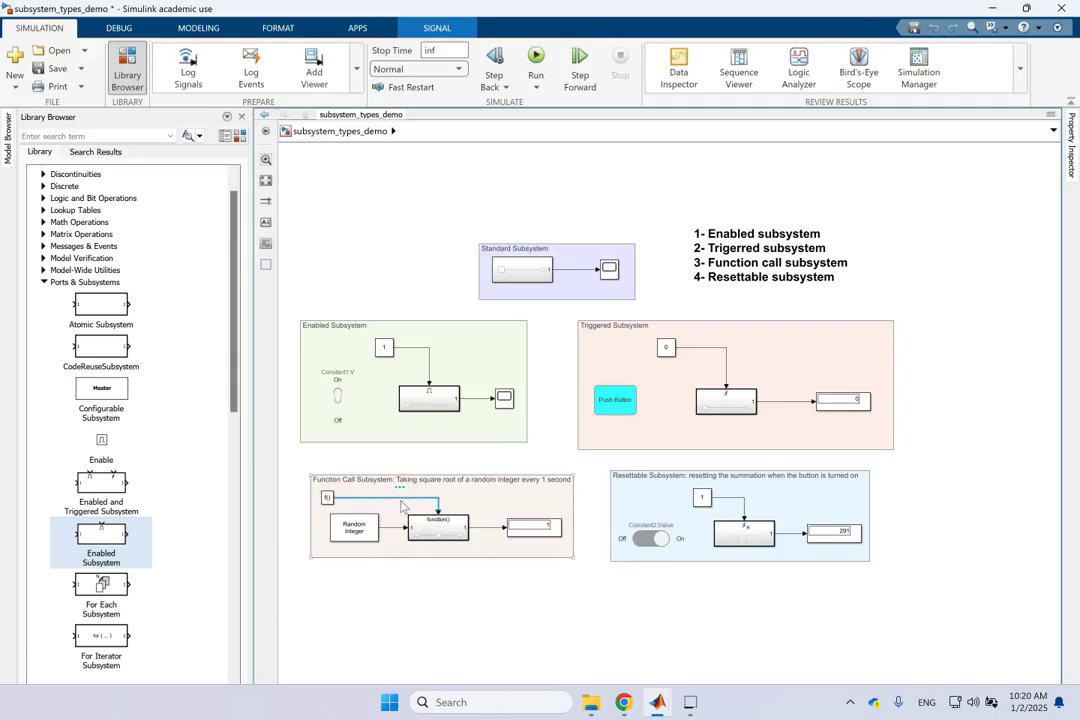
click(413, 502)
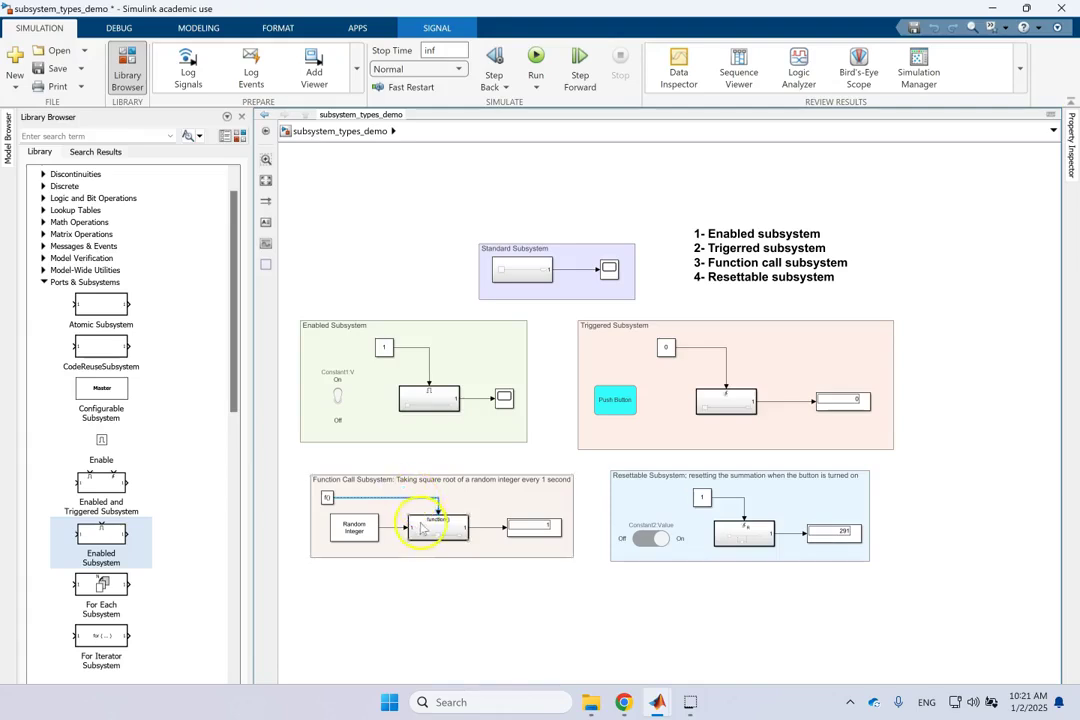
click(420, 526)
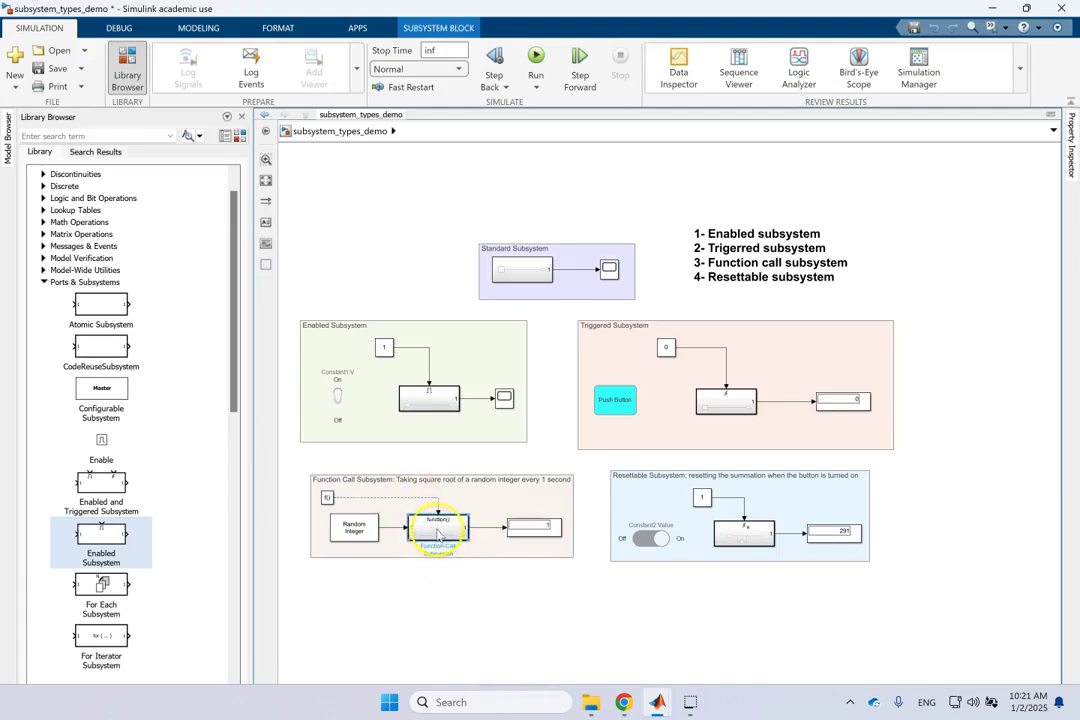
click(492, 590)
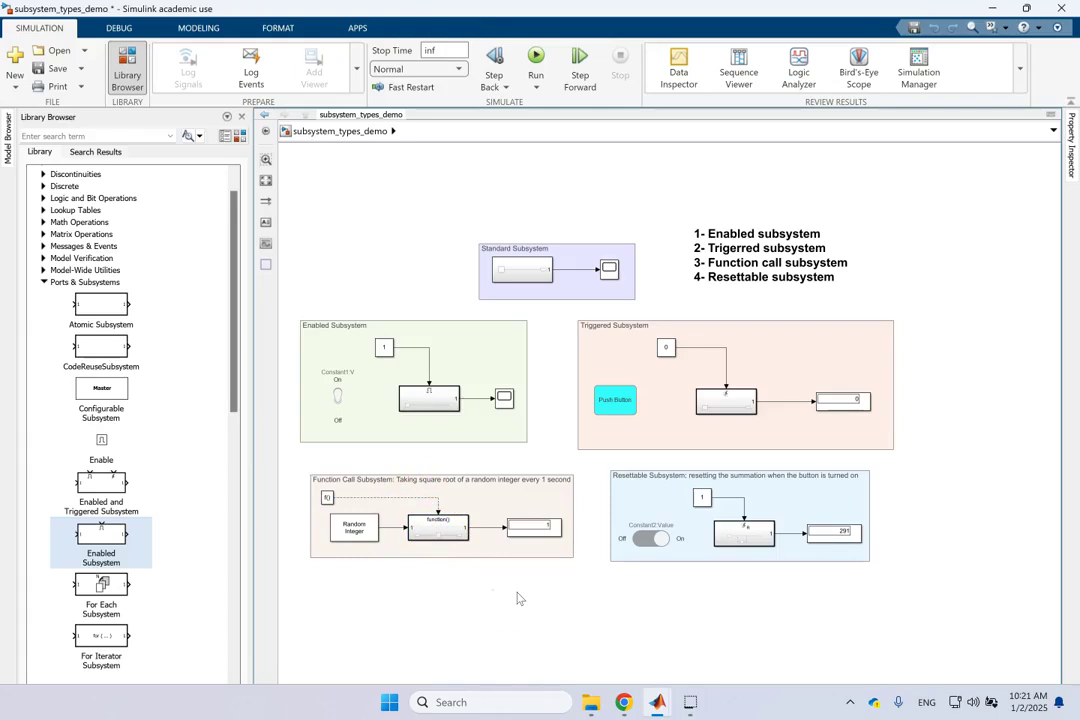
Check the Enabled Subsystem's constant 1, then collapse the Ports & Subsystems library group
click(385, 348)
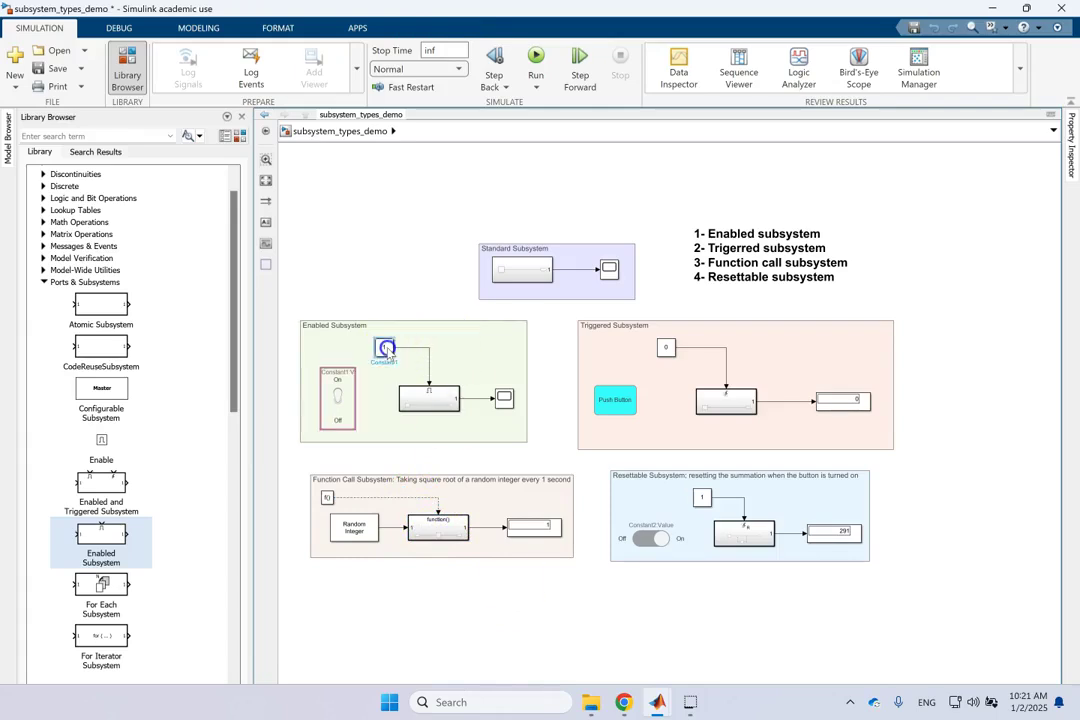
click(327, 498)
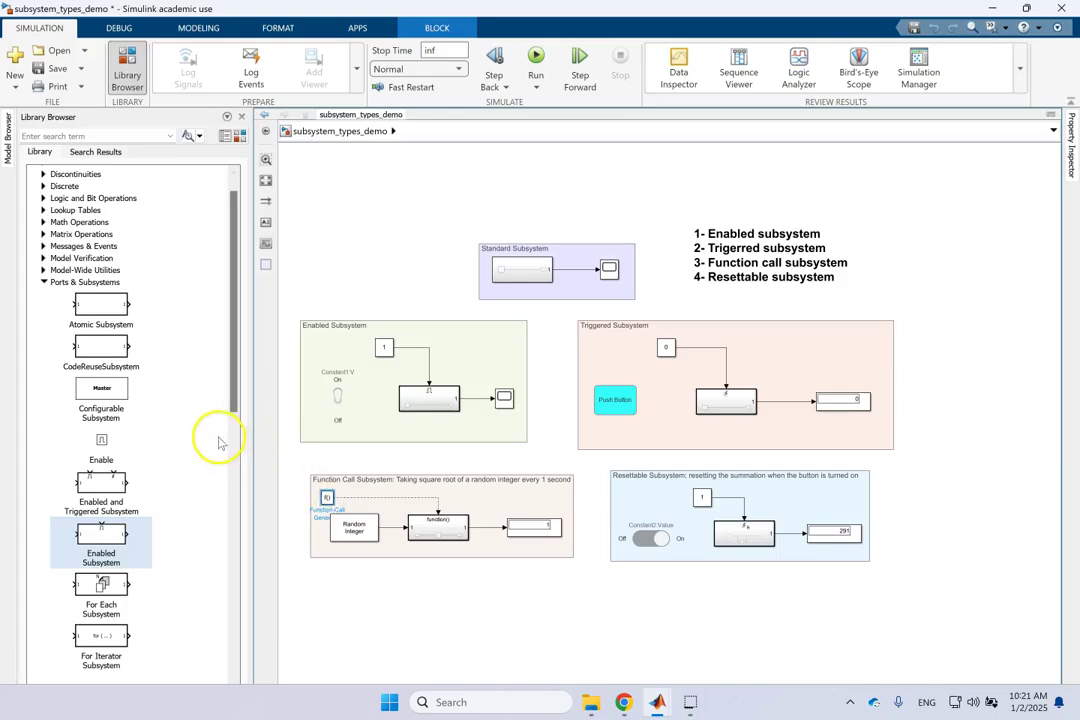
click(189, 364)
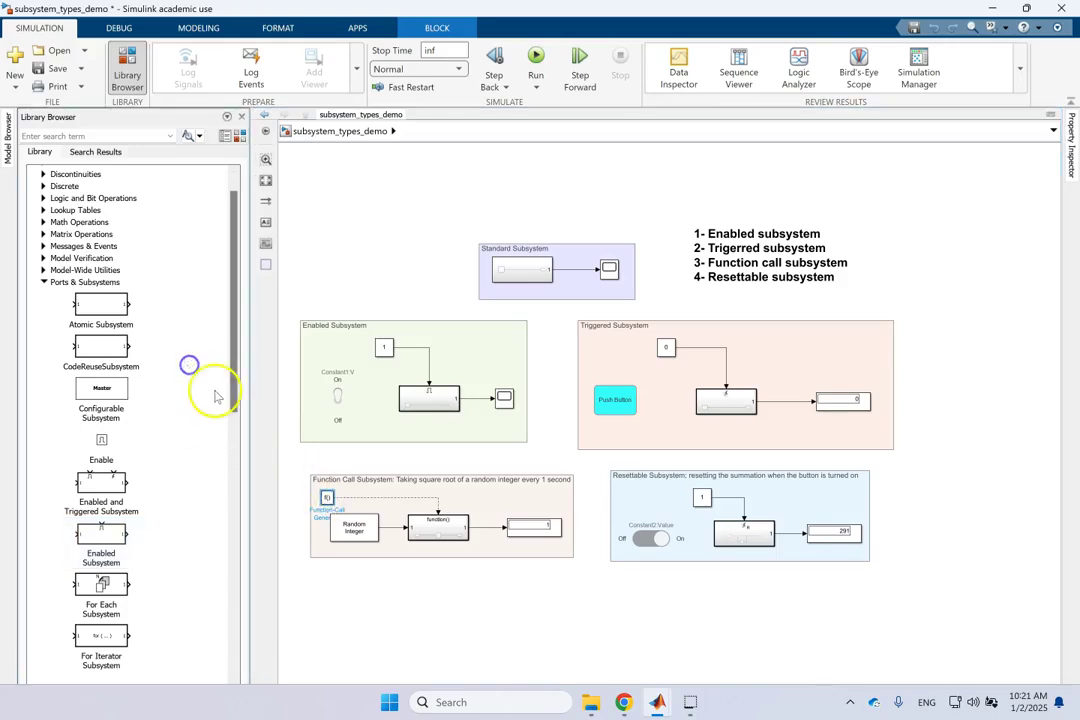
click(44, 282)
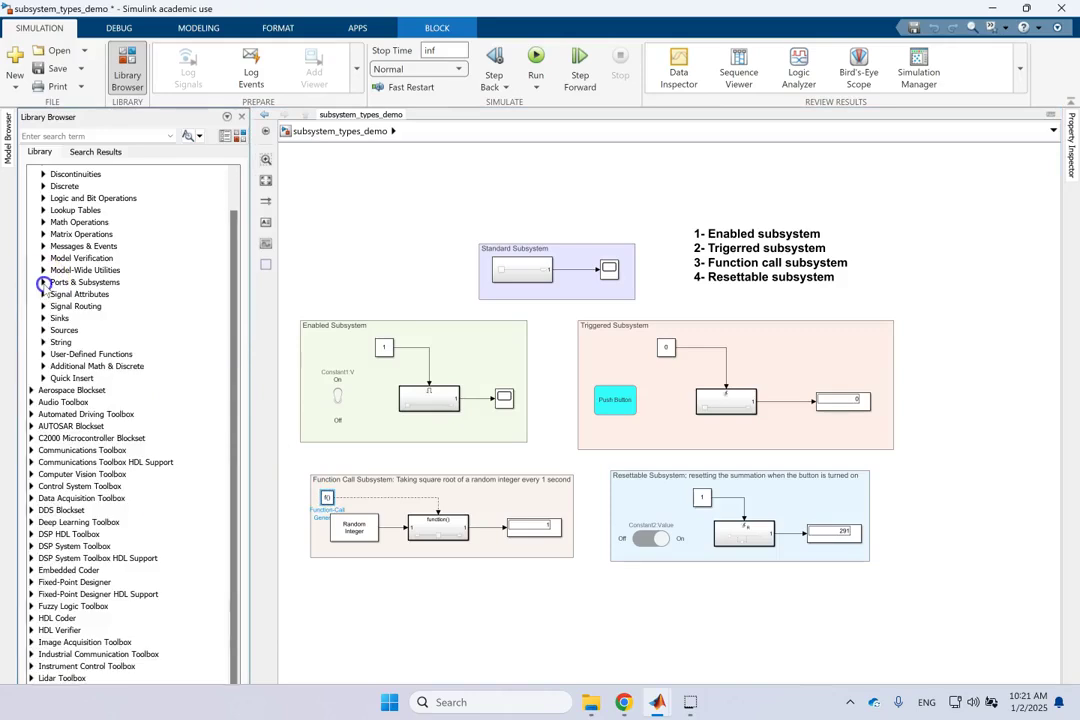
Expand User-Defined Functions and place a Simulink Function block below the subsystem areas
click(43, 354)
scroll(180, 370, down, 3)
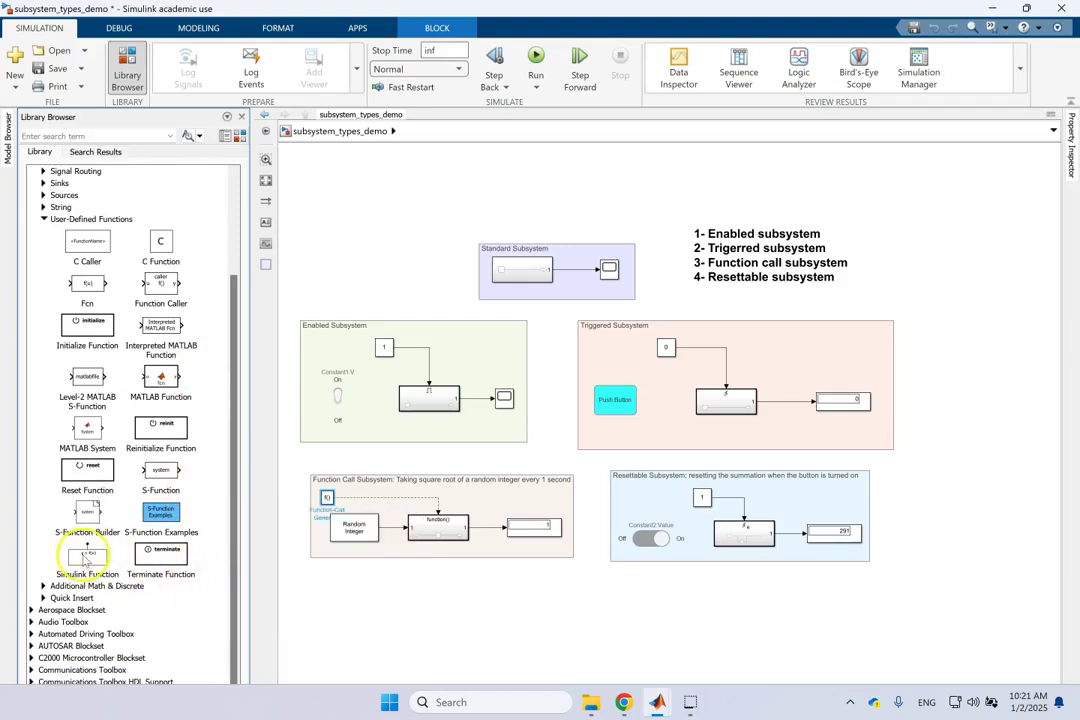
drag(87, 557, 364, 617)
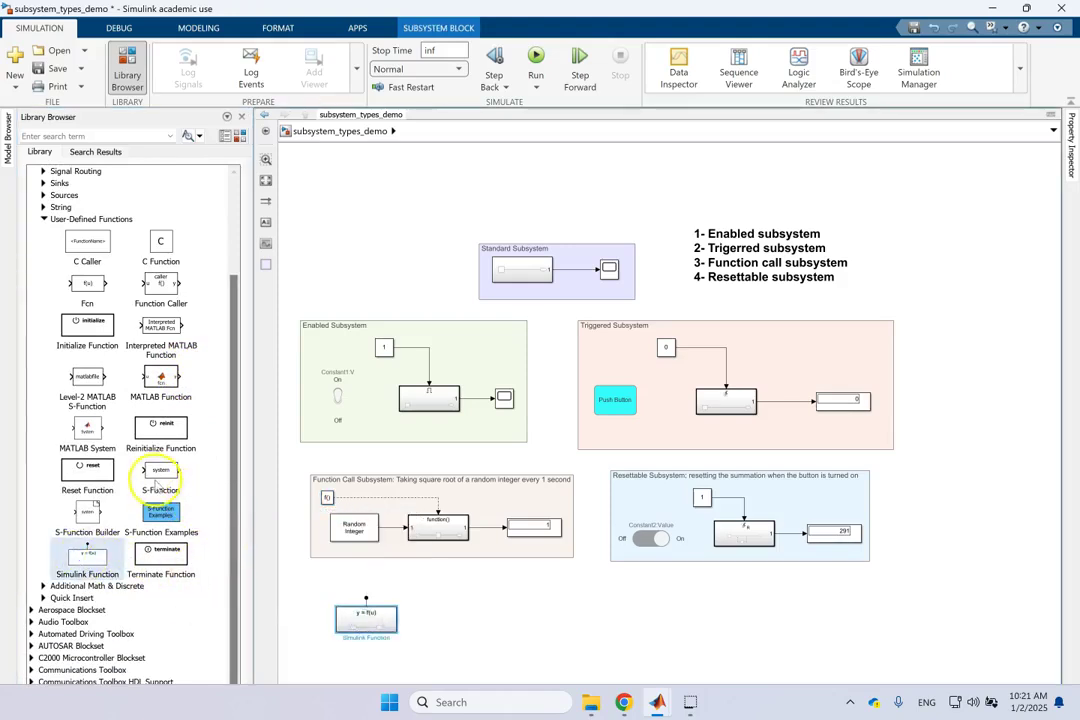
drag(152, 472, 492, 621)
Collapse the User-Defined Functions and Simulink library groups
click(43, 219)
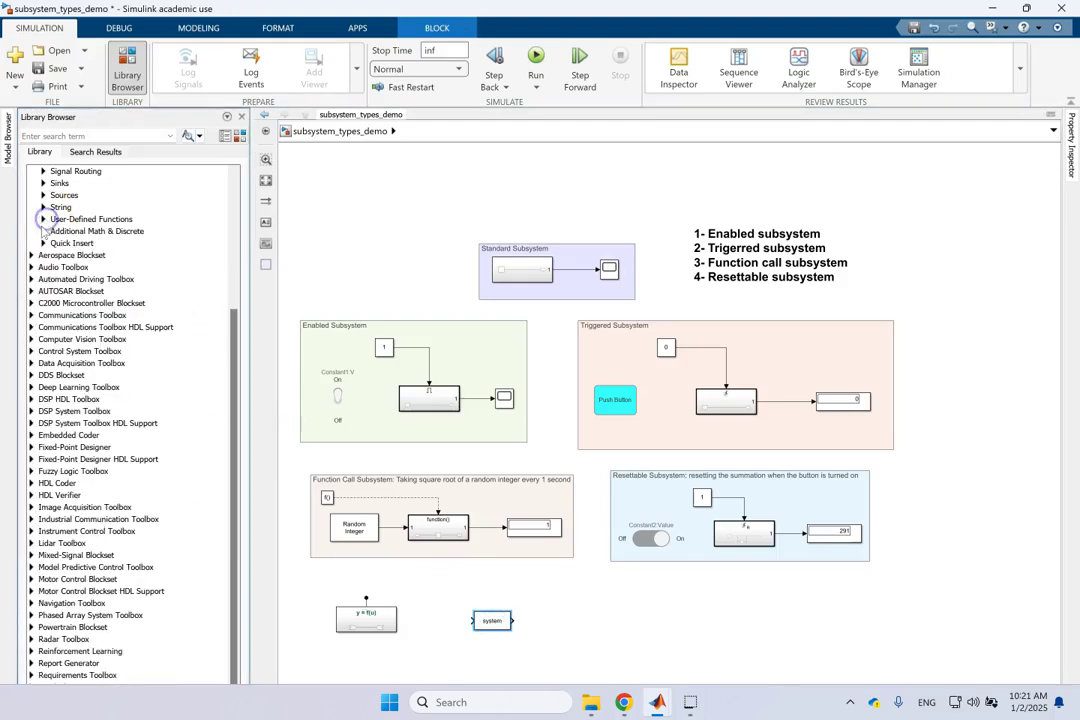
scroll(43, 228, up, 5)
click(31, 171)
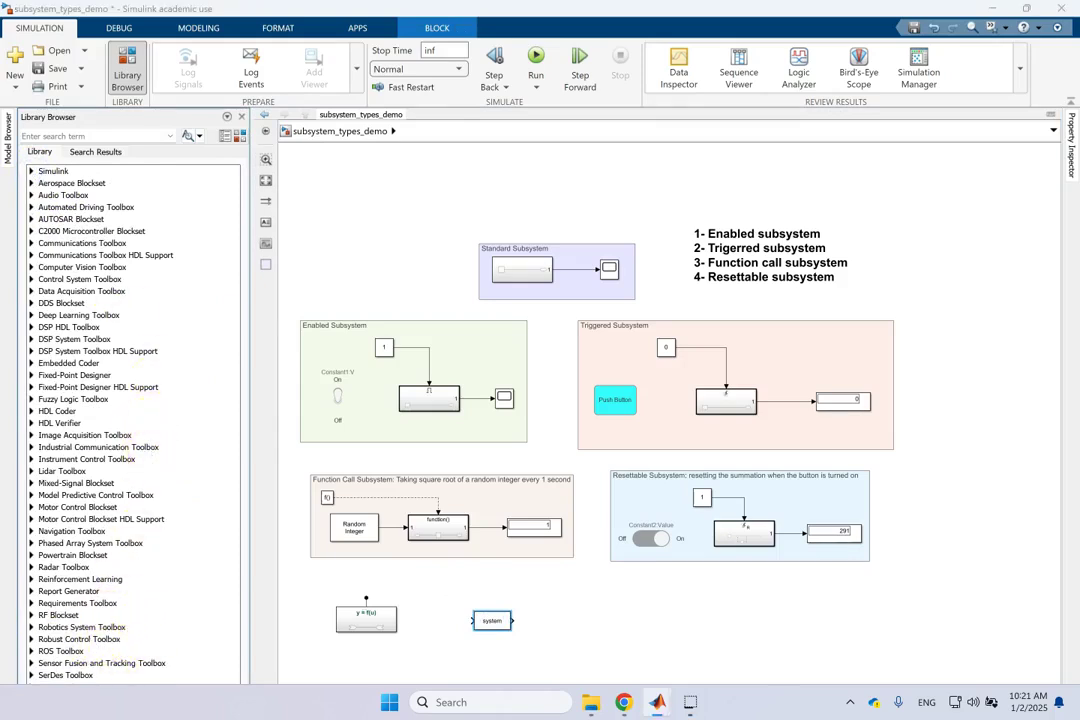
Expand the Stateflow library and add a Chart block beside the system block
scroll(120, 560, down, 10)
click(31, 483)
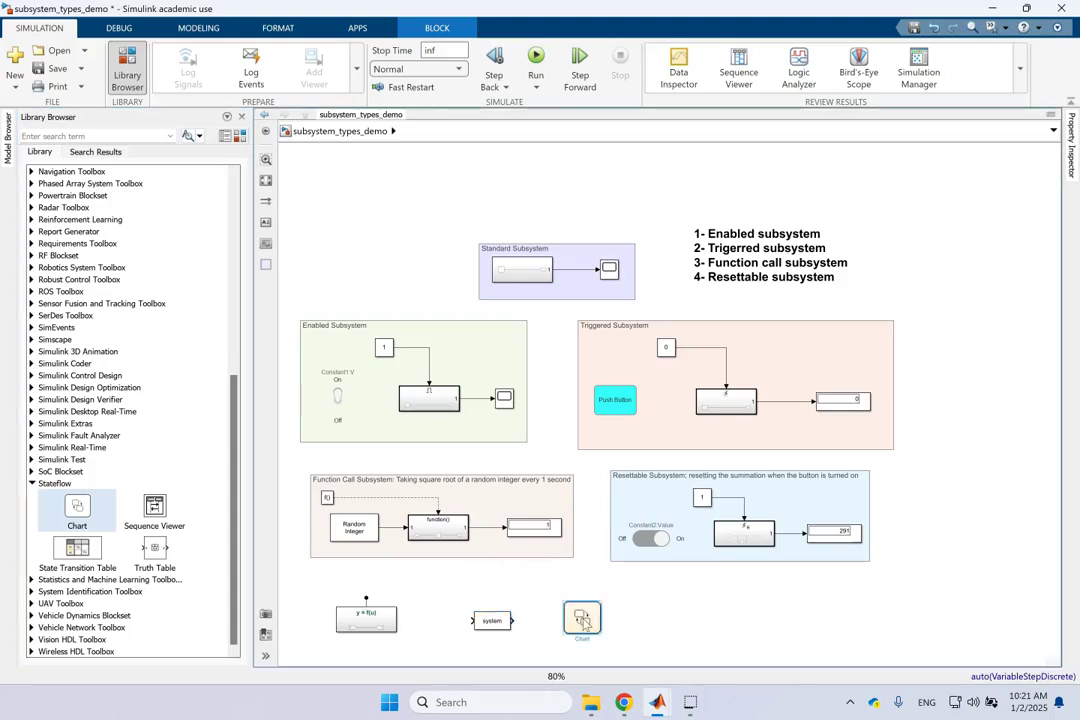
click(585, 622)
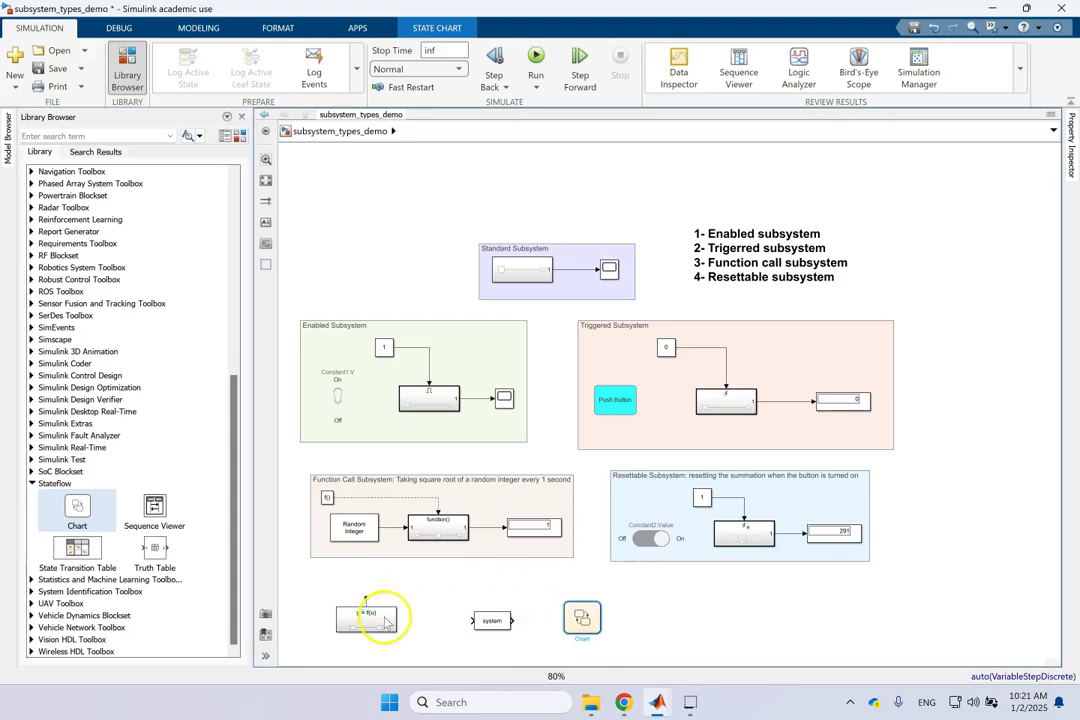
Move the y = f(u) block slightly right and inspect the nearby blocks and f() line
click(492, 622)
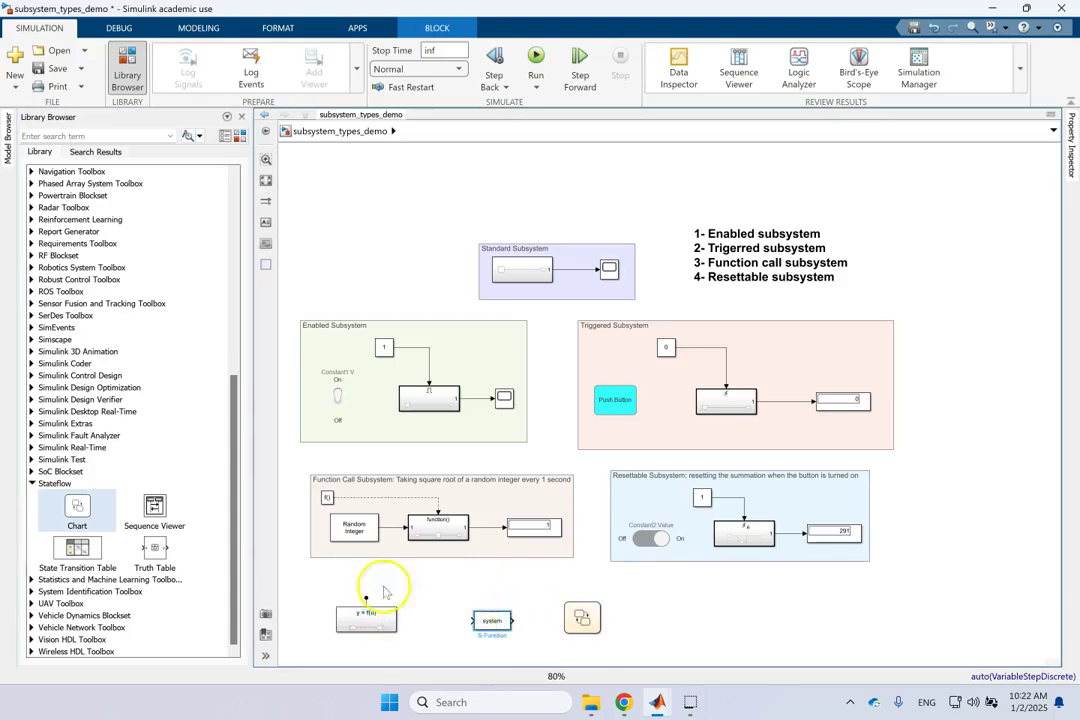
click(365, 497)
click(365, 498)
drag(362, 612, 401, 612)
click(481, 591)
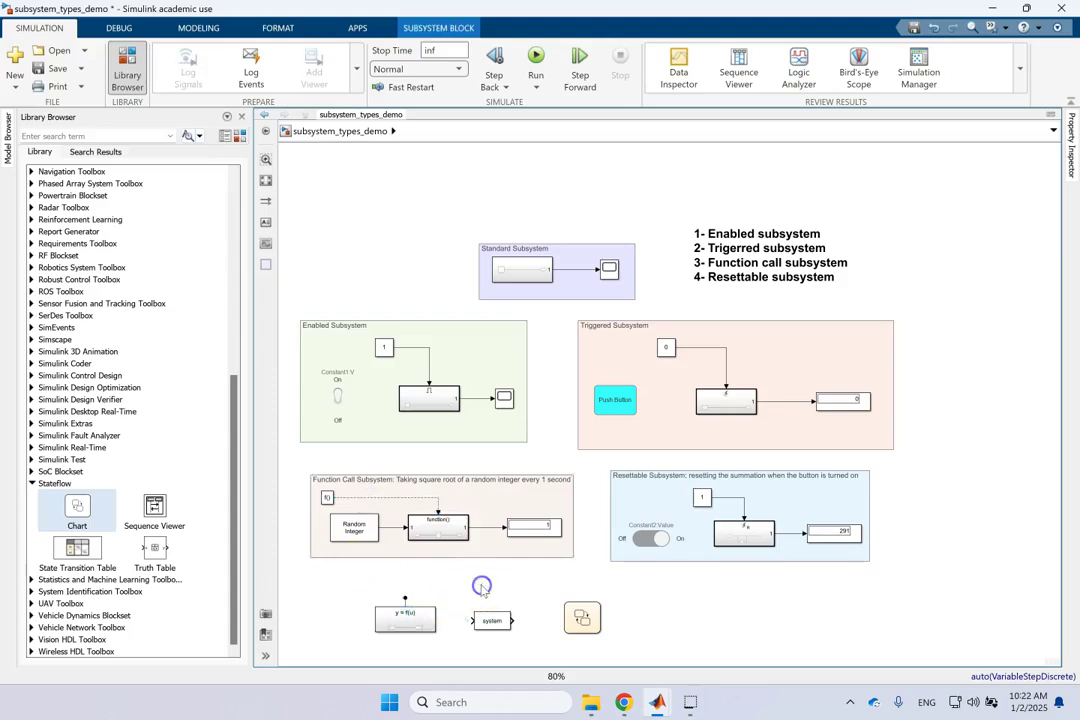
click(379, 499)
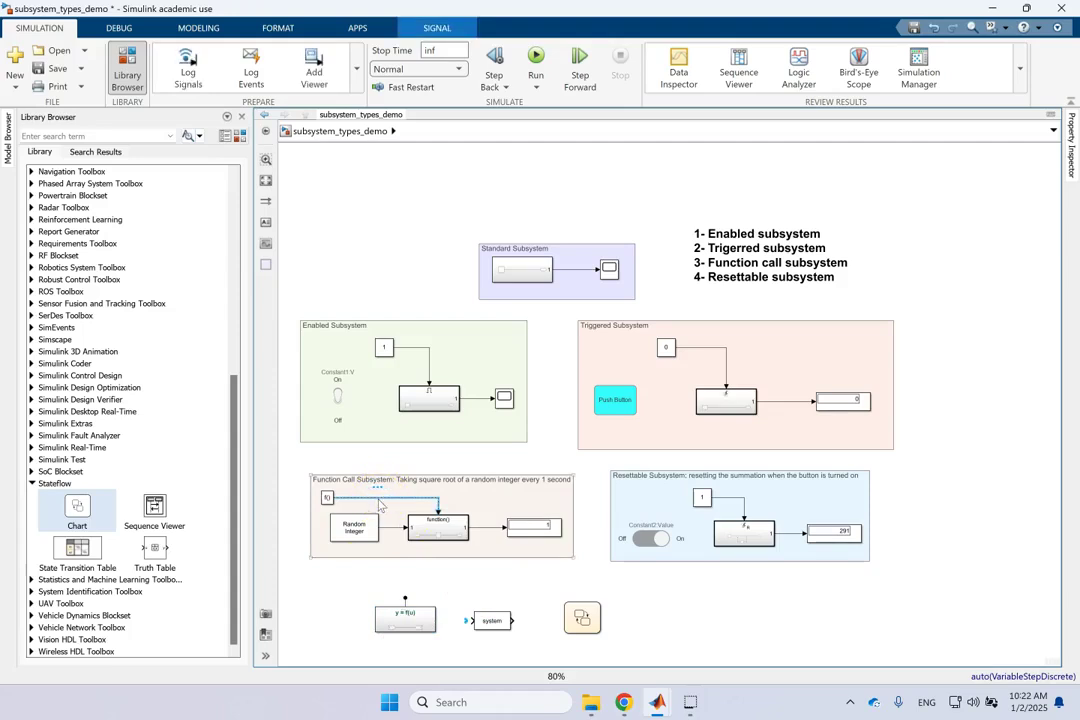
click(362, 533)
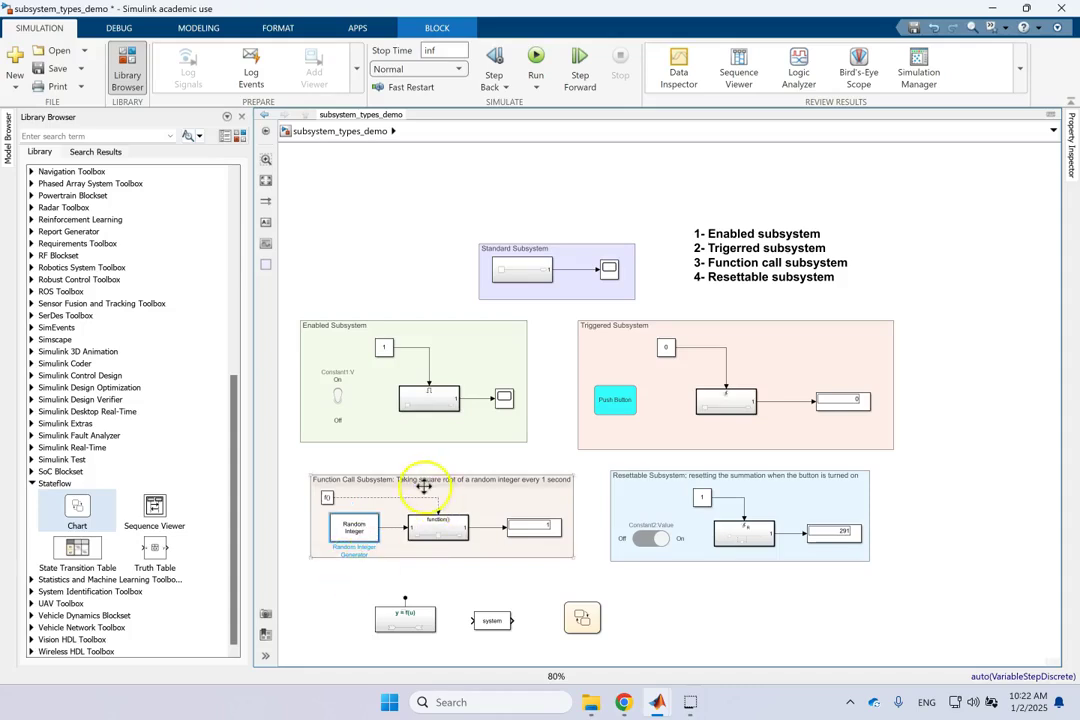
click(467, 487)
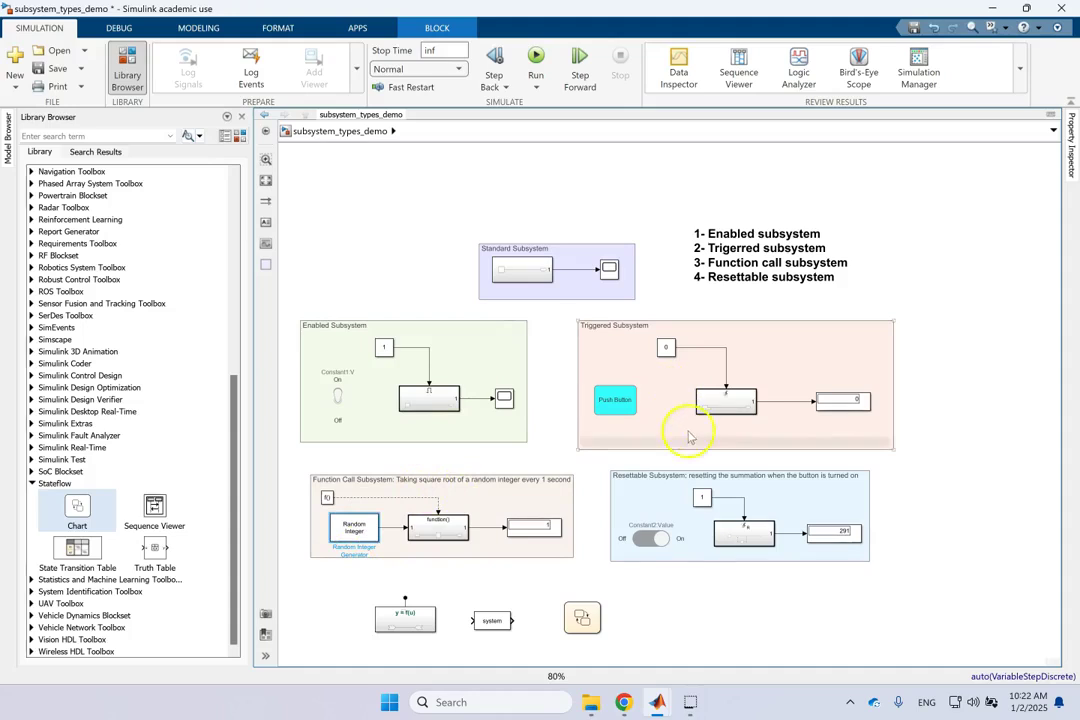
Zoom around the Resettable Subsystem and inspect its display line and Constant2 block
scroll(700, 560, down, 1)
scroll(745, 568, up, 3)
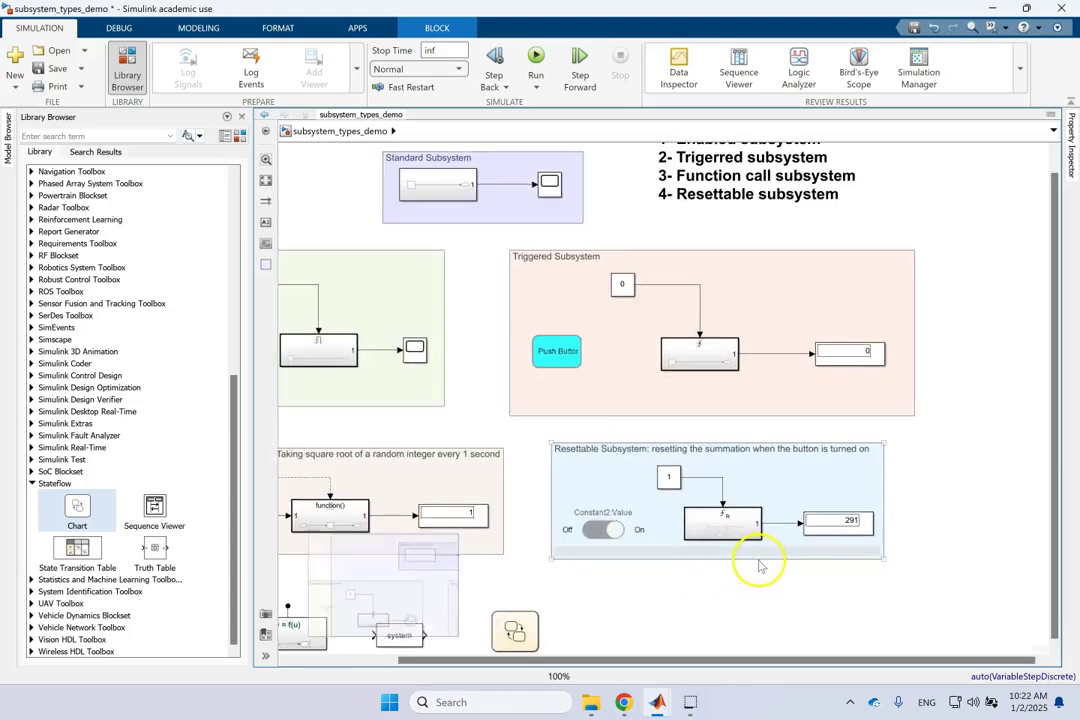
scroll(759, 566, down, 1)
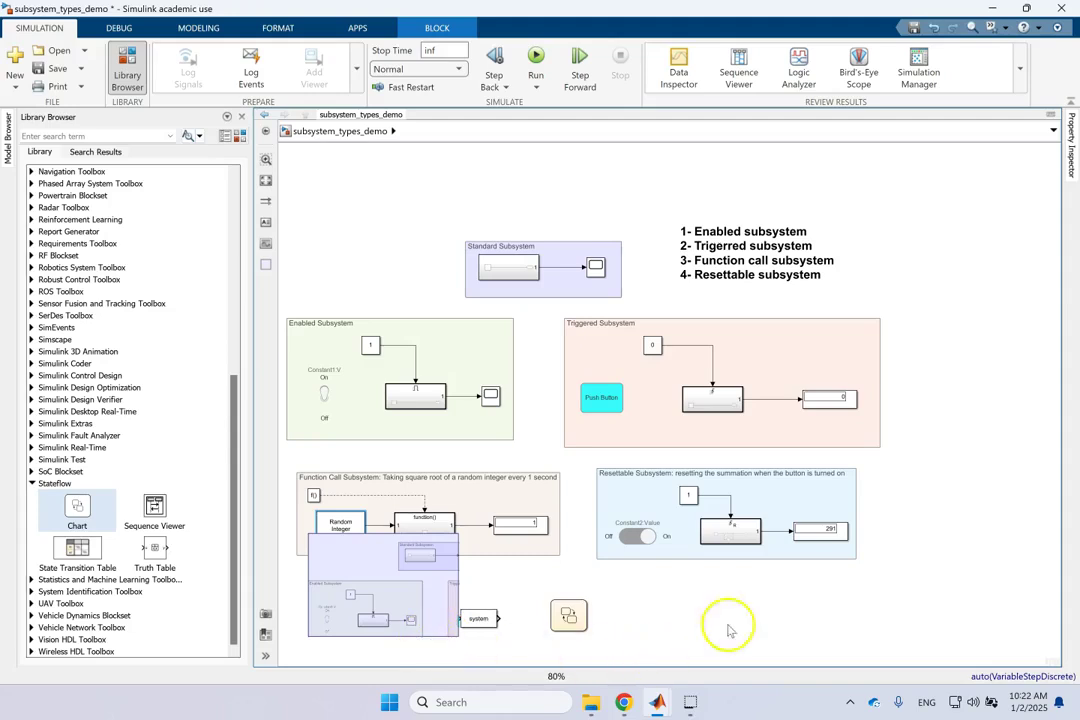
scroll(818, 532, up, 1)
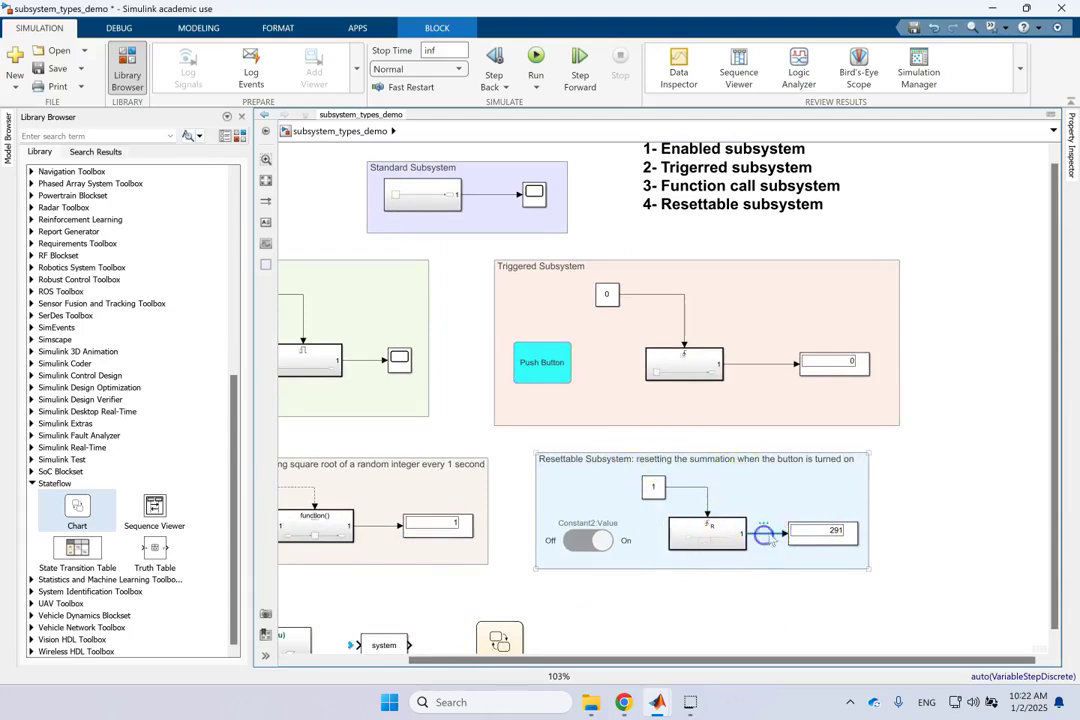
click(764, 535)
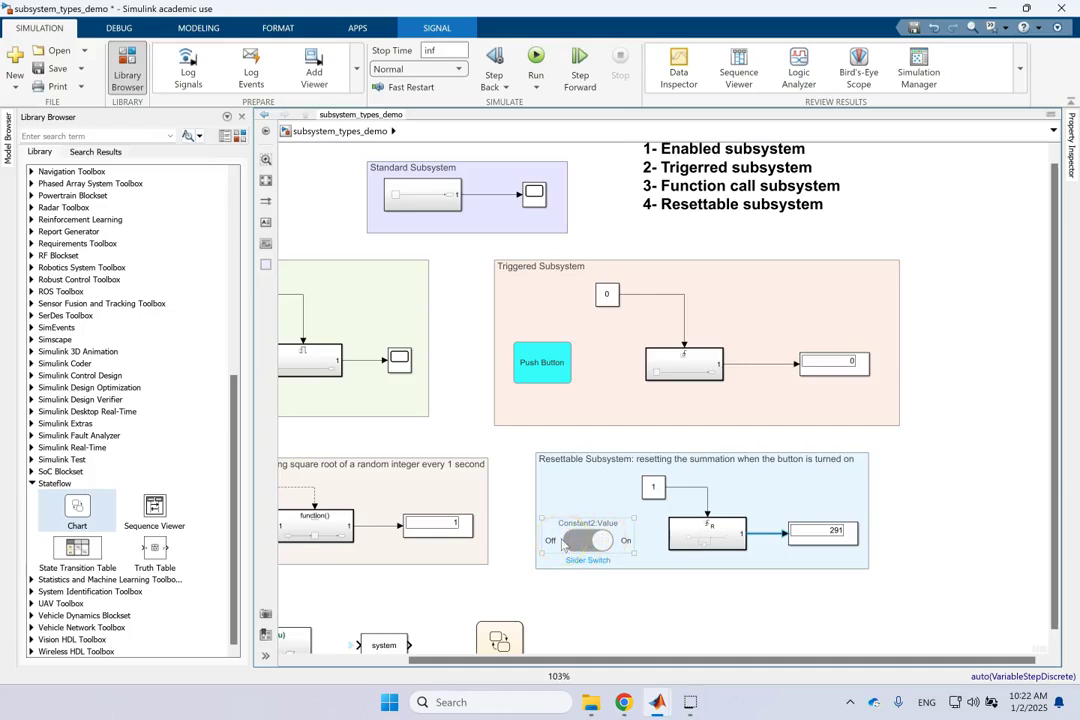
click(664, 491)
Flip the slider switch to Off, nudge it, and accept its parameters with OK
click(578, 548)
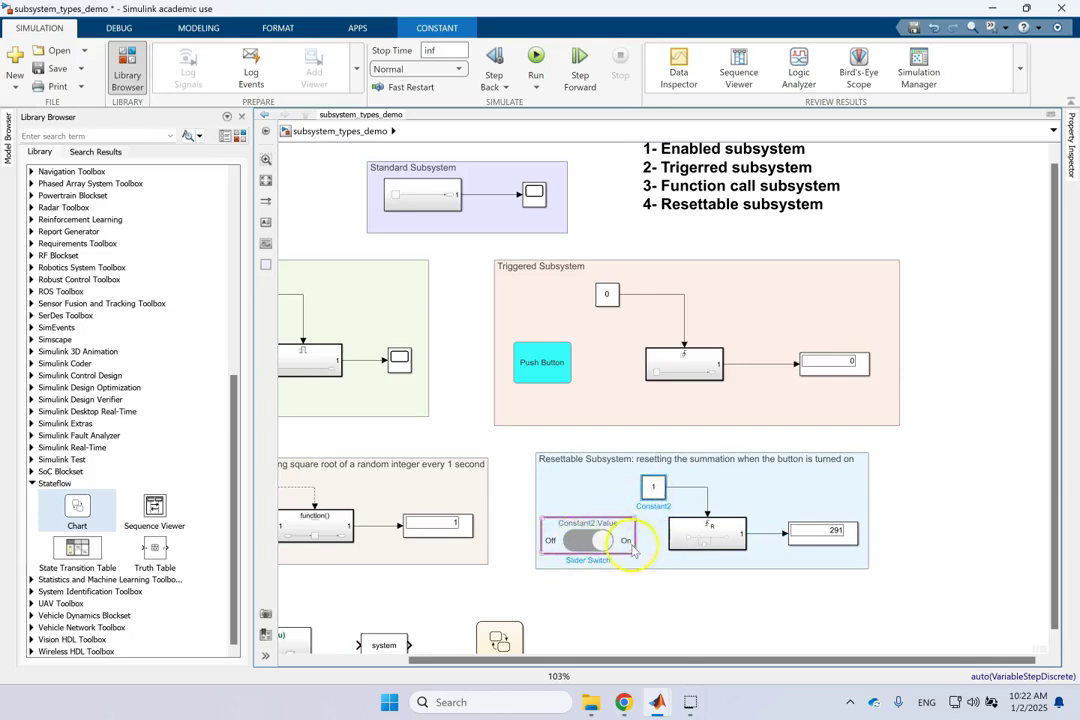
click(576, 545)
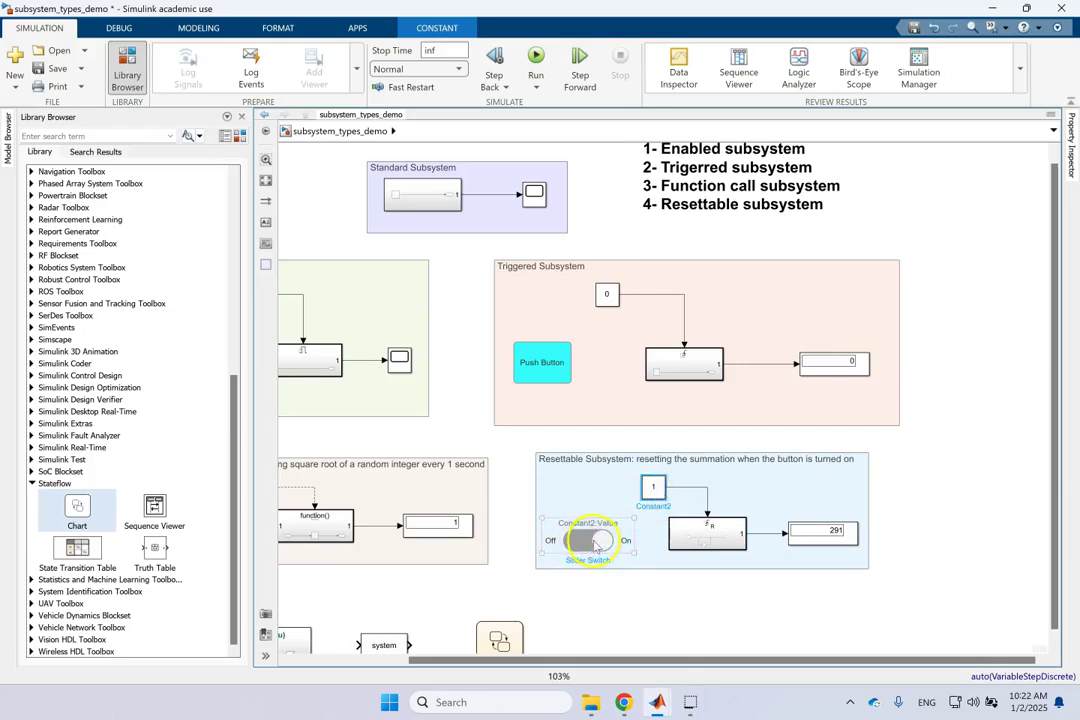
click(664, 491)
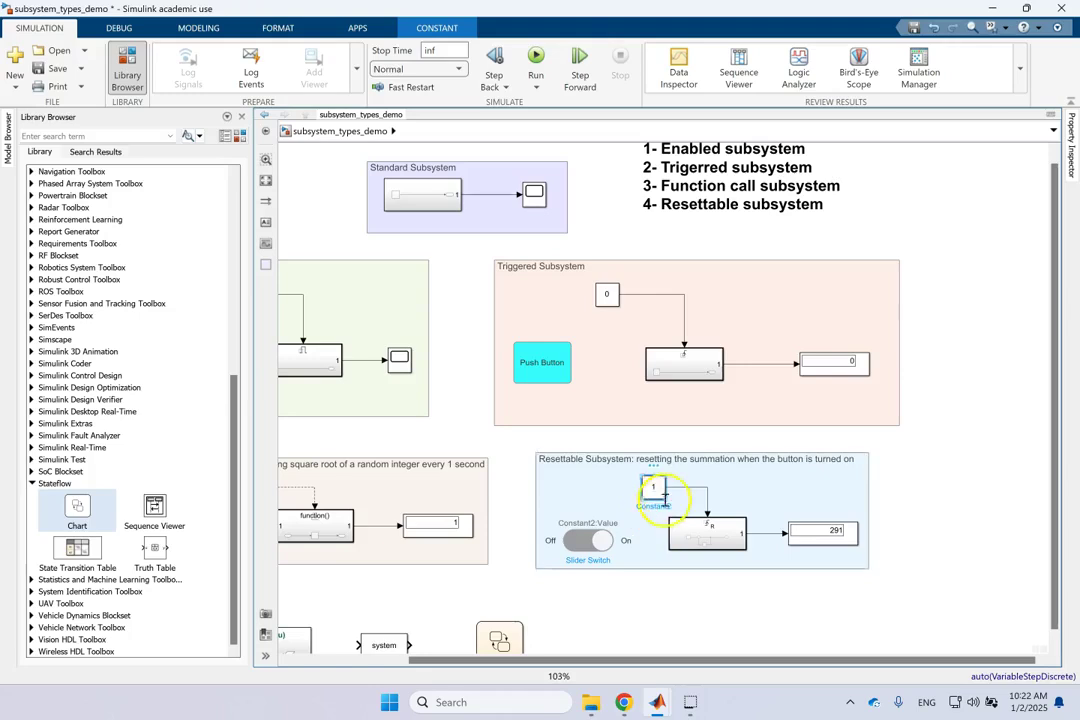
mouse_move(598, 542)
mouse_down()
mouse_move(566, 541)
mouse_move(617, 541)
mouse_up()
double_click(617, 541)
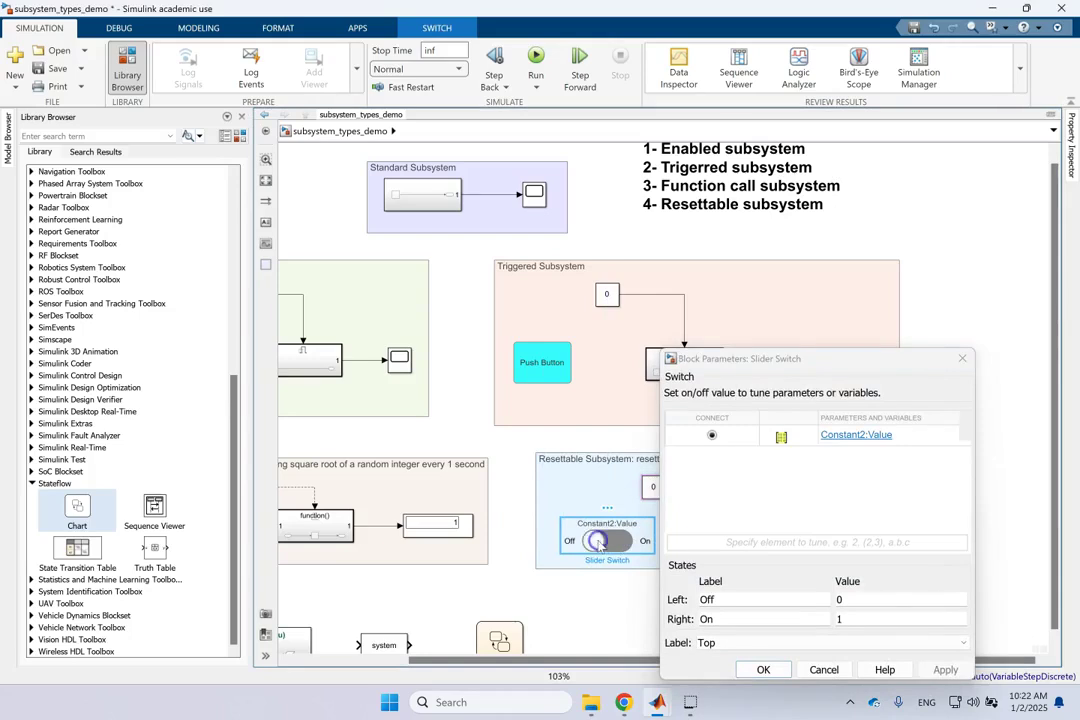
click(770, 669)
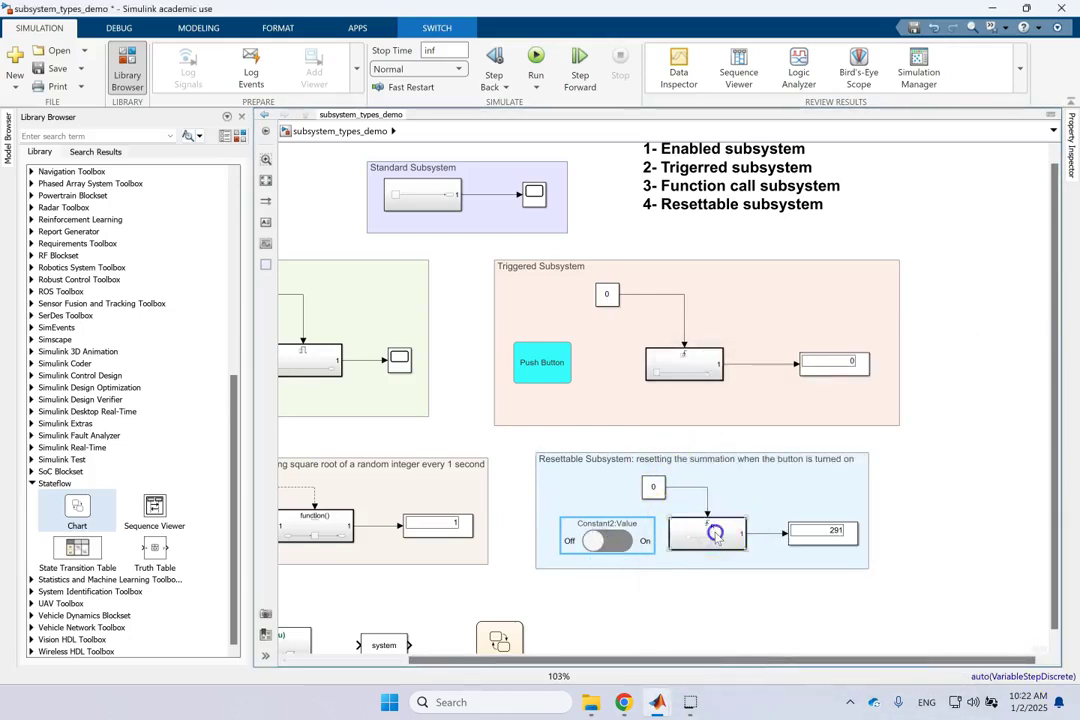
double_click(707, 535)
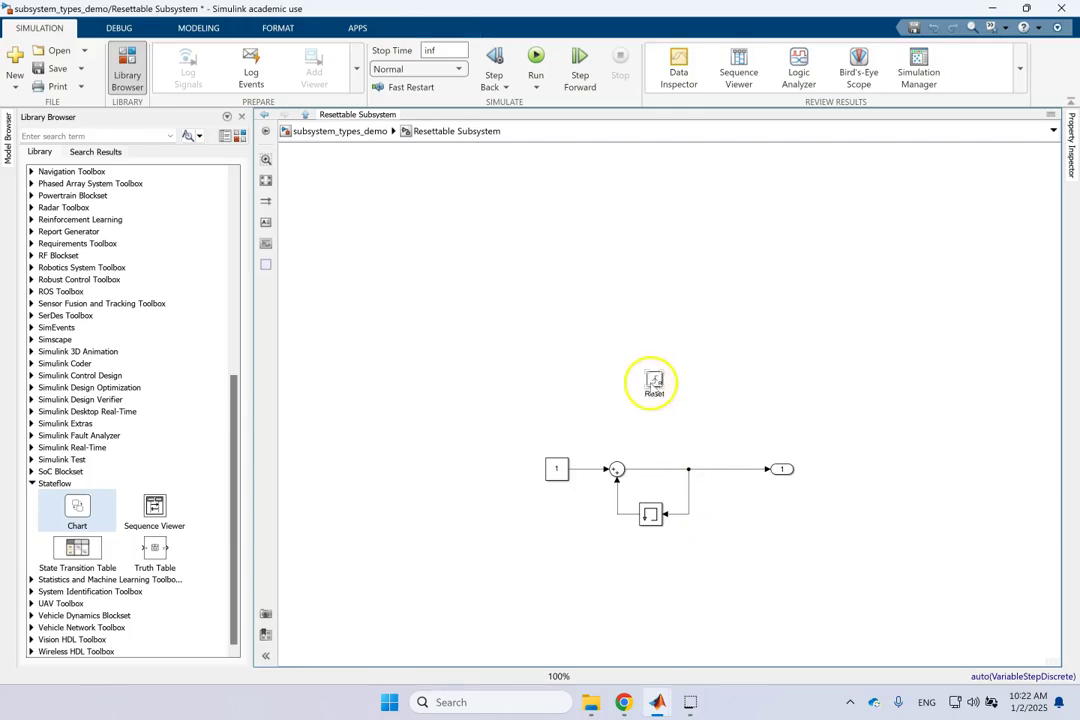
double_click(654, 381)
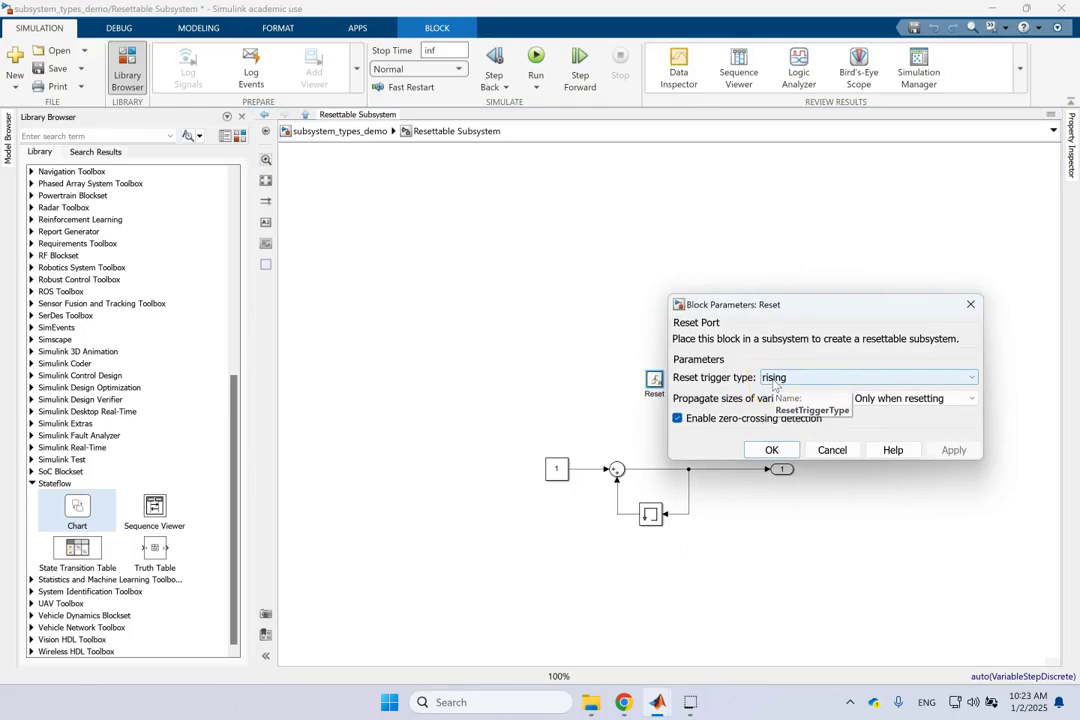
click(772, 450)
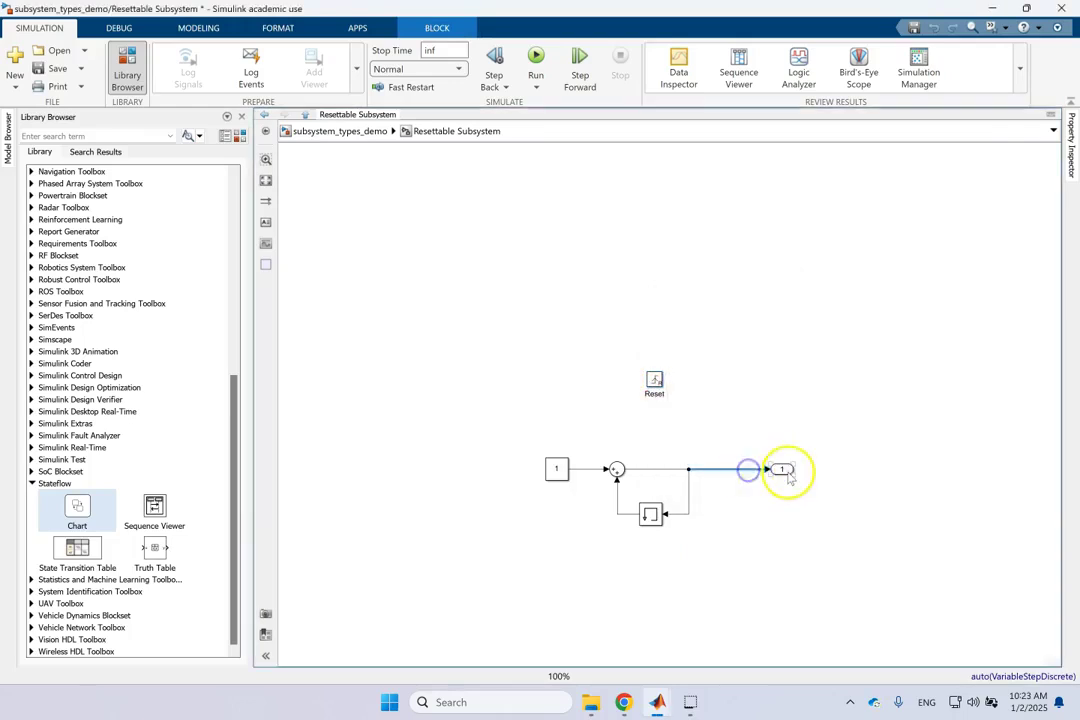
click(553, 470)
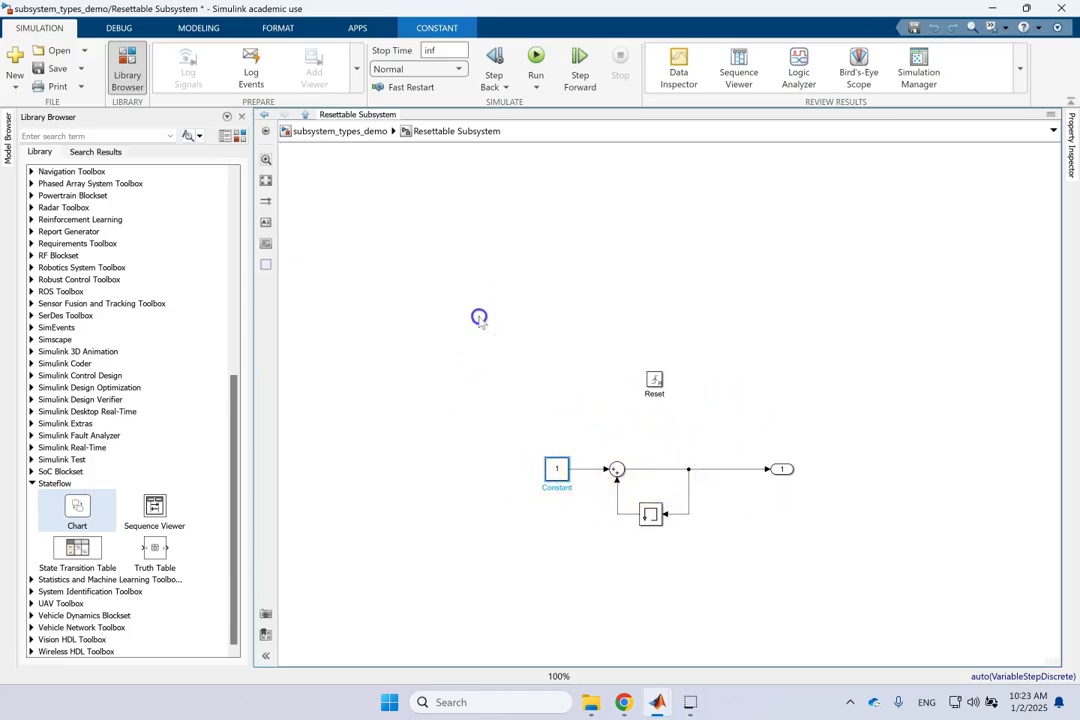
click(338, 131)
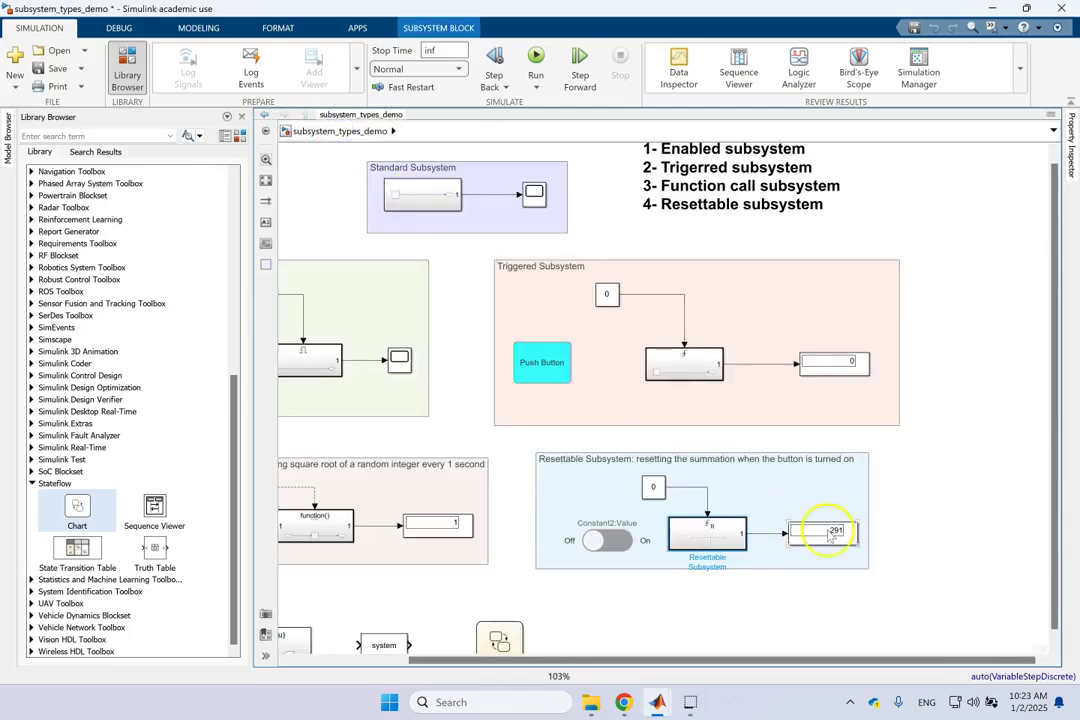
click(828, 533)
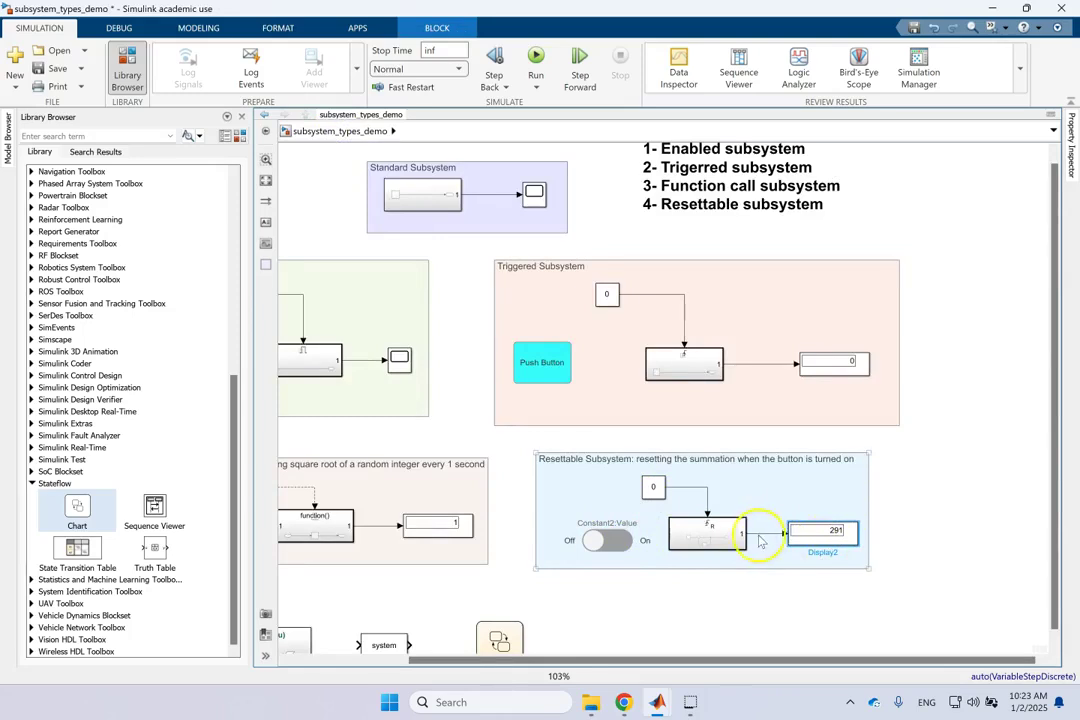
click(996, 405)
click(782, 383)
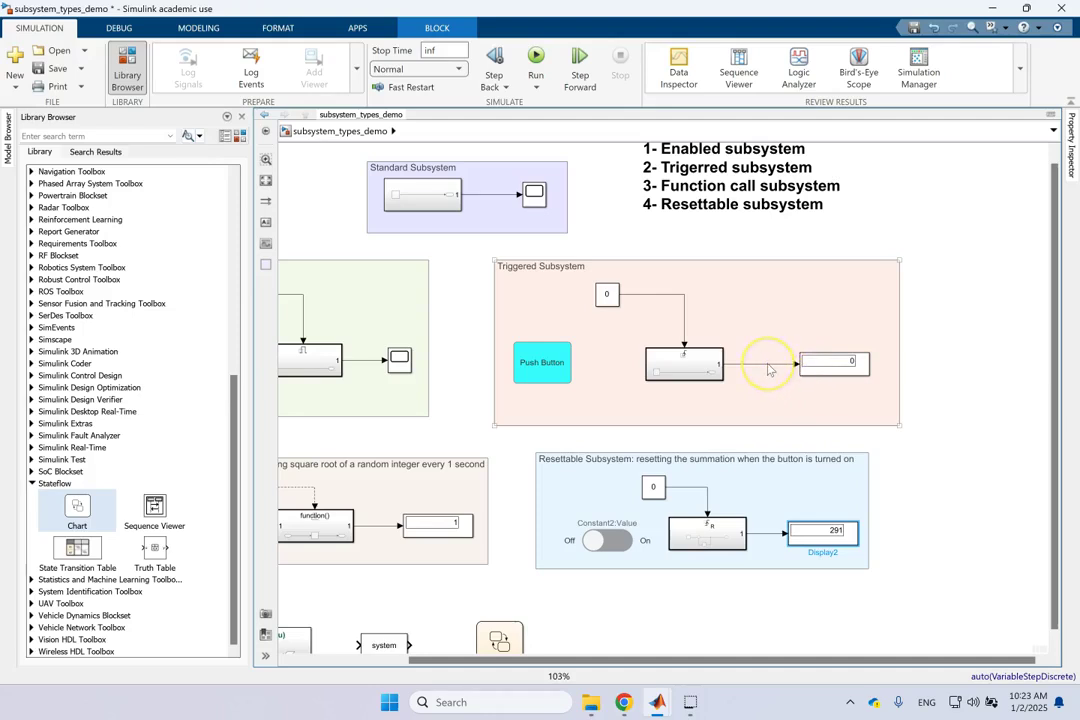
click(748, 336)
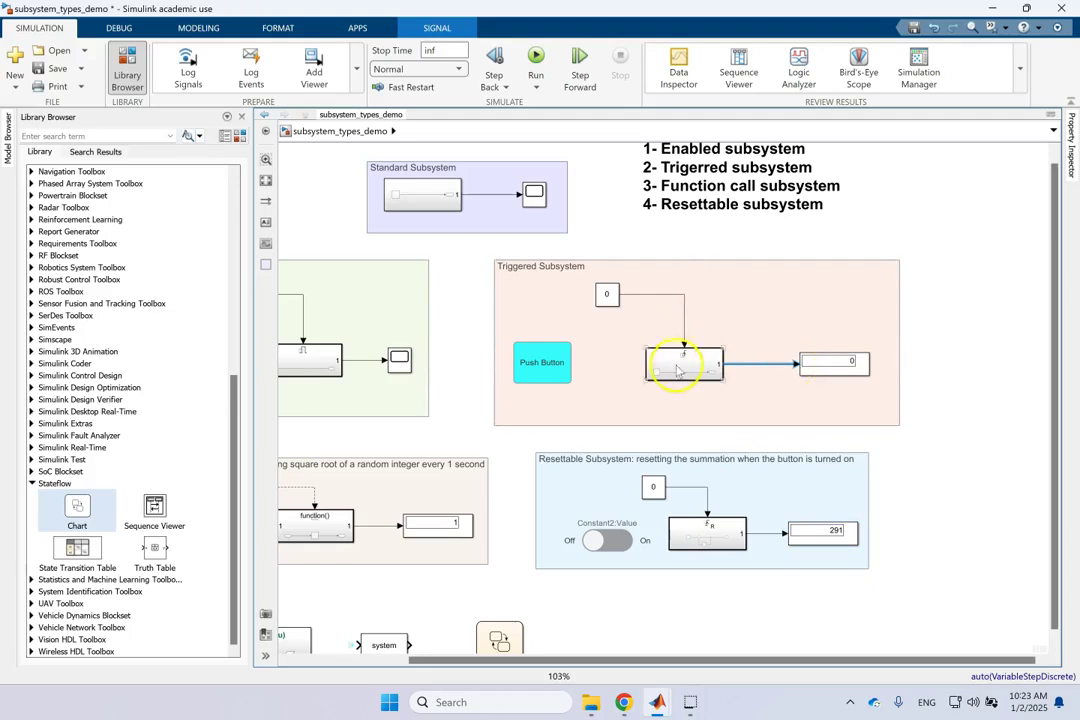
click(764, 534)
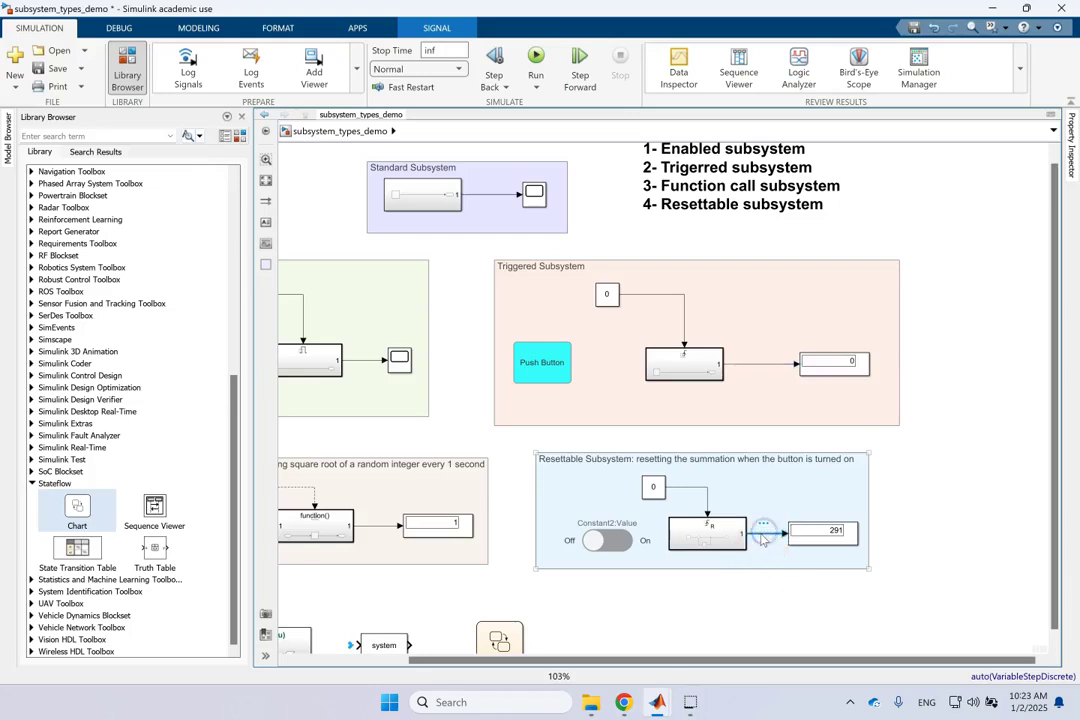
click(760, 532)
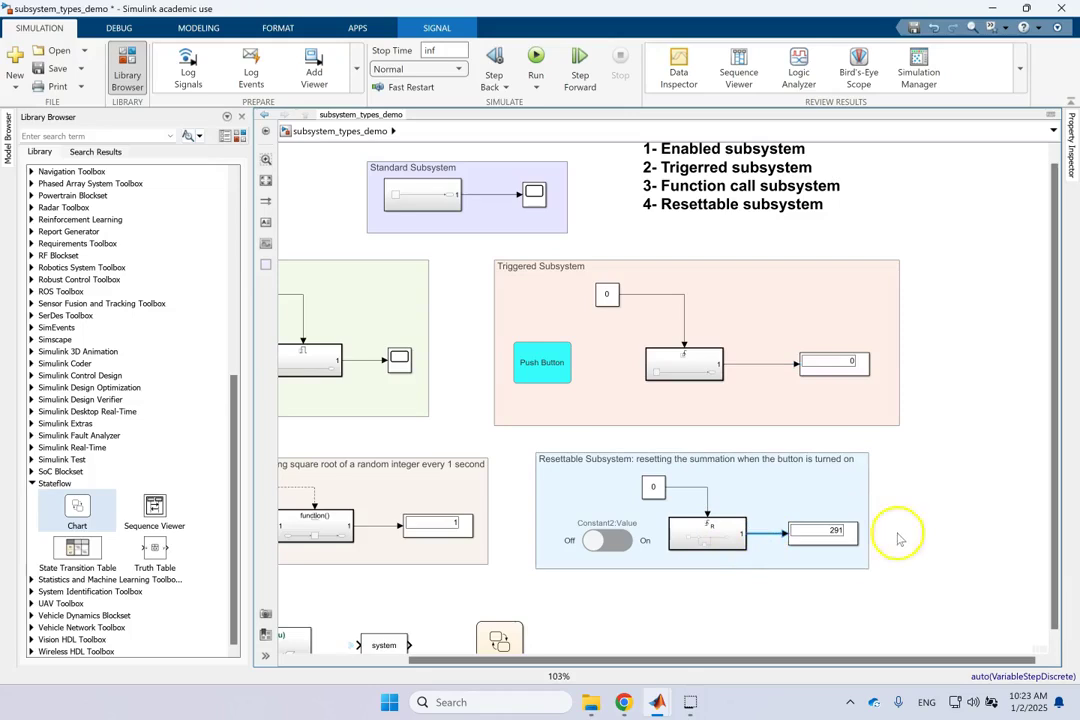
After the missing S-Function error, delete the y = f(u), system and Chart blocks and rerun
click(536, 58)
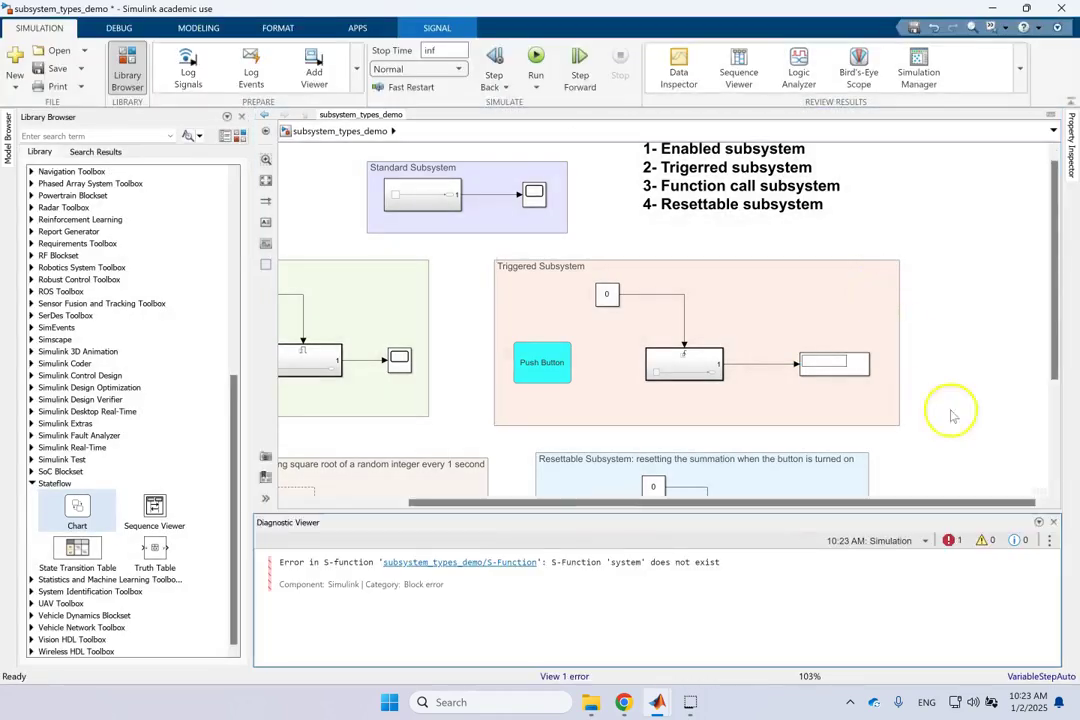
click(1053, 522)
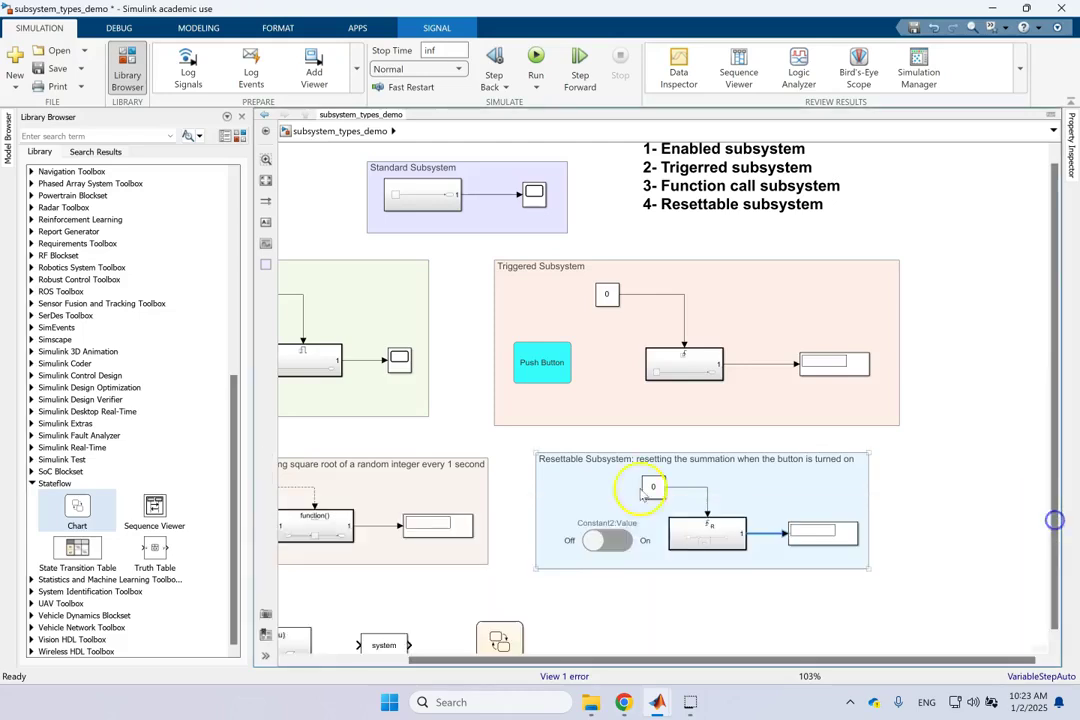
key(space)
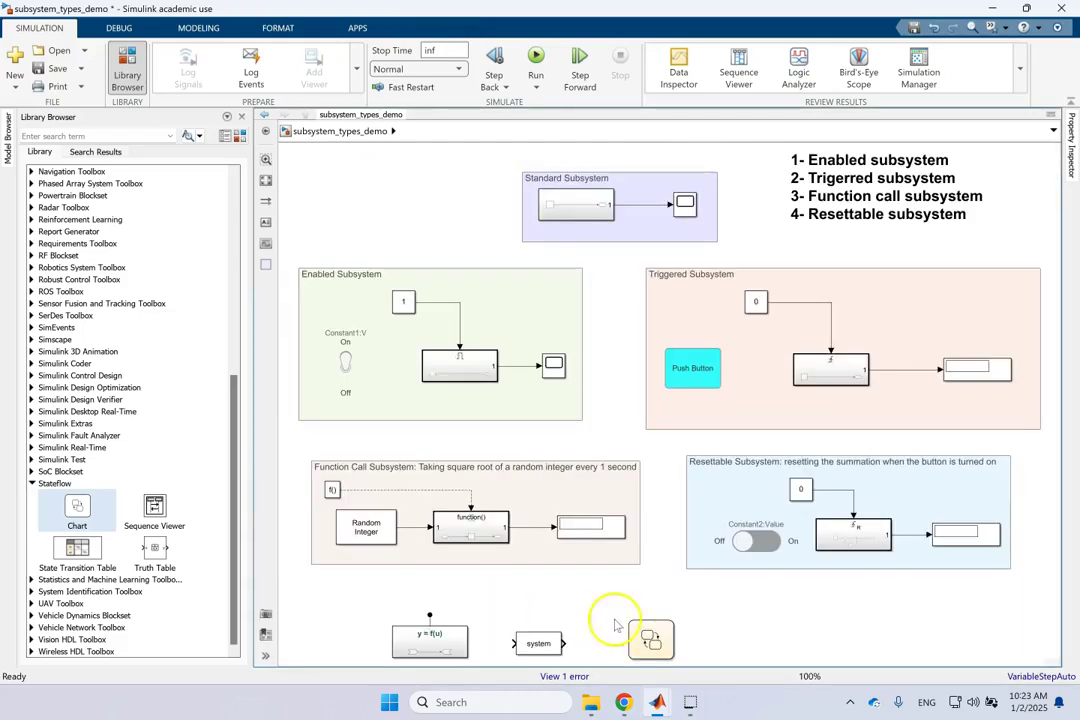
drag(755, 621, 423, 648)
key(Delete)
click(535, 58)
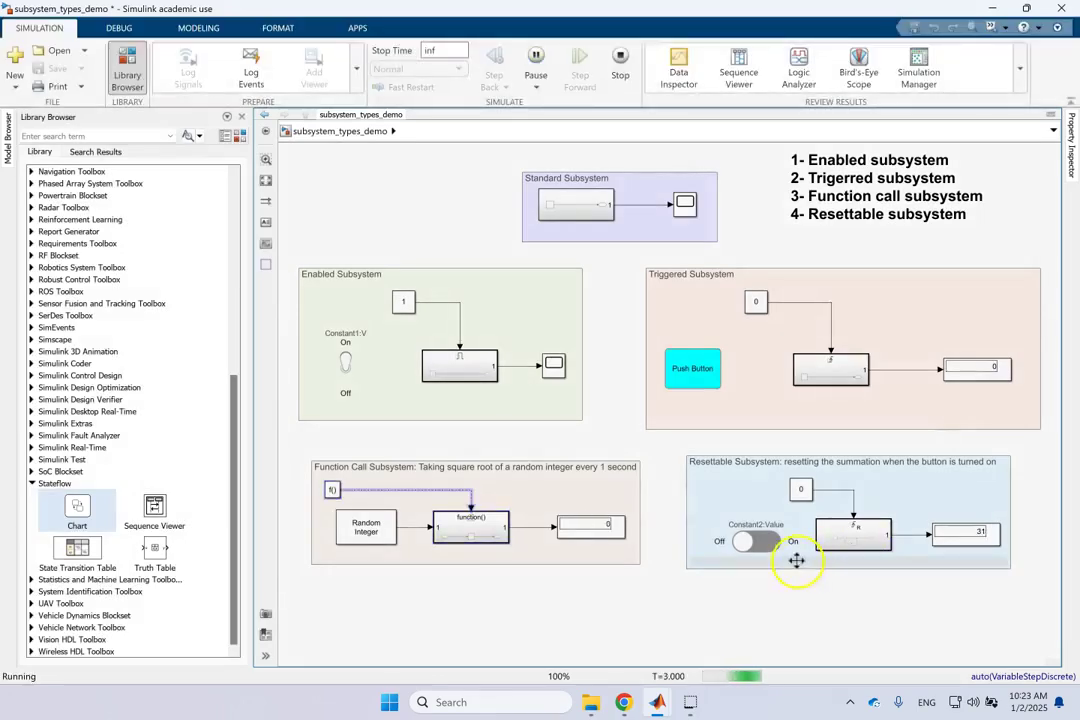
Toggle the switch during the run and review the constant 0 block's settings without changes
click(768, 545)
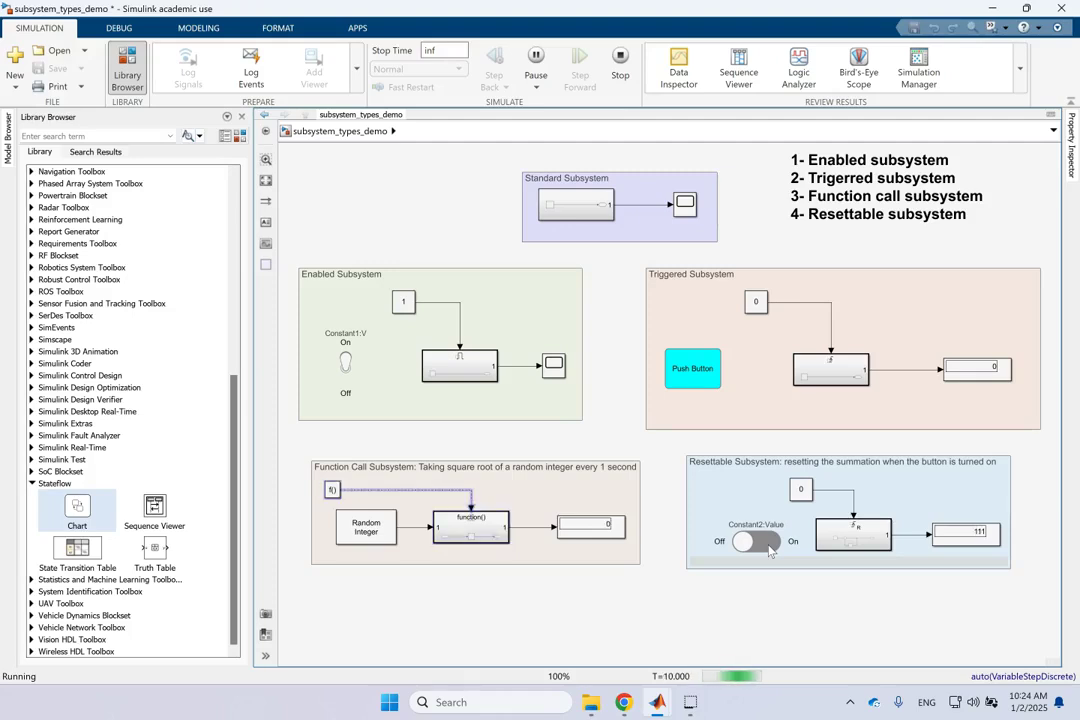
click(769, 545)
click(800, 490)
double_click(800, 490)
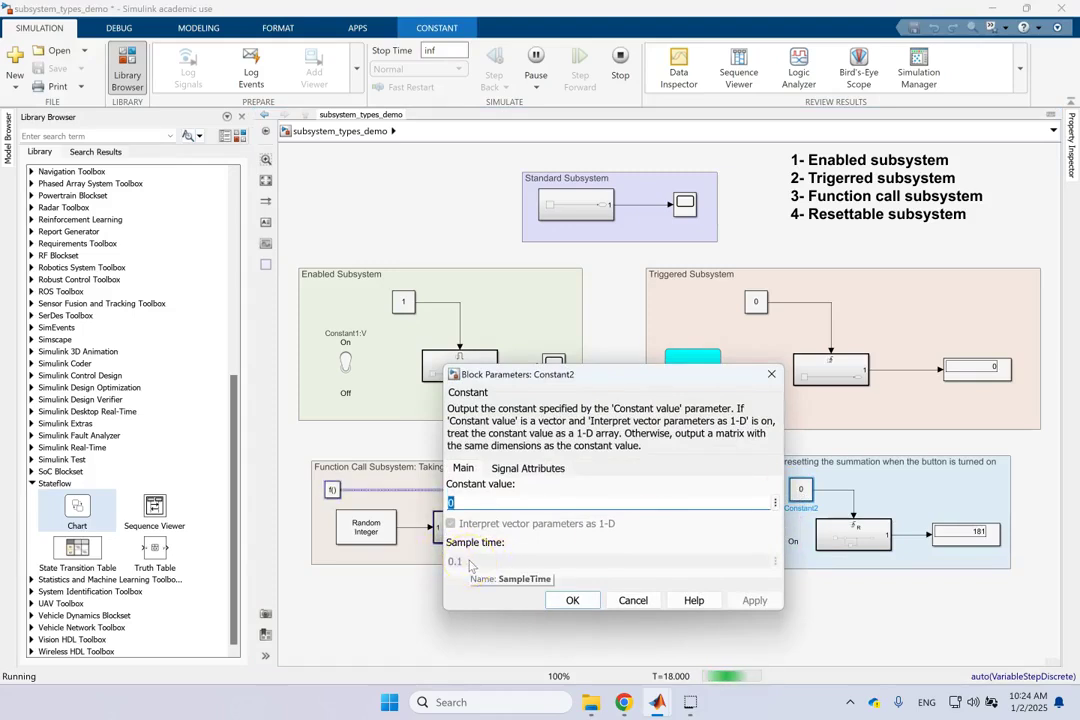
click(557, 600)
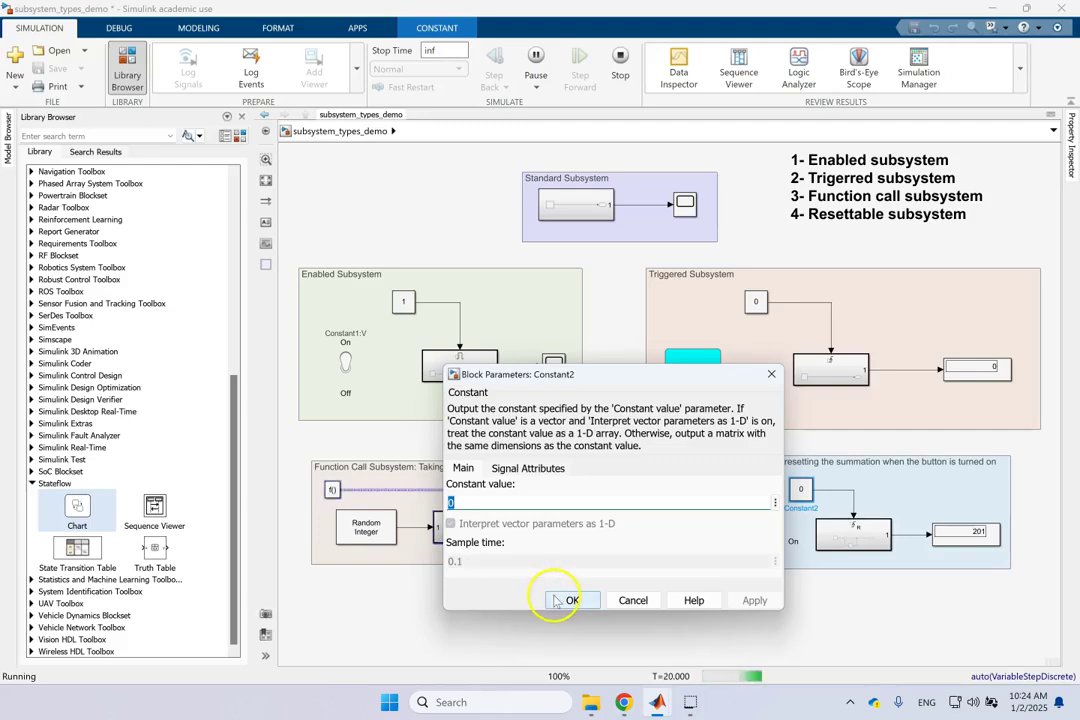
Flip the reset switch On, Off and On again so the running sum restarts
click(860, 549)
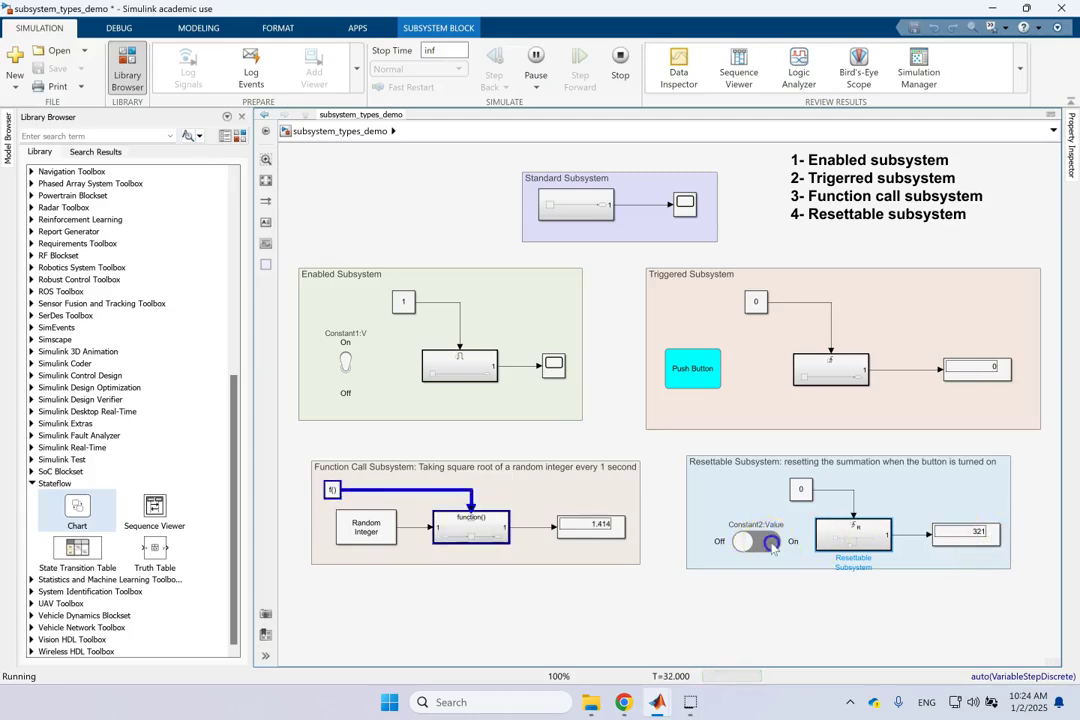
click(760, 541)
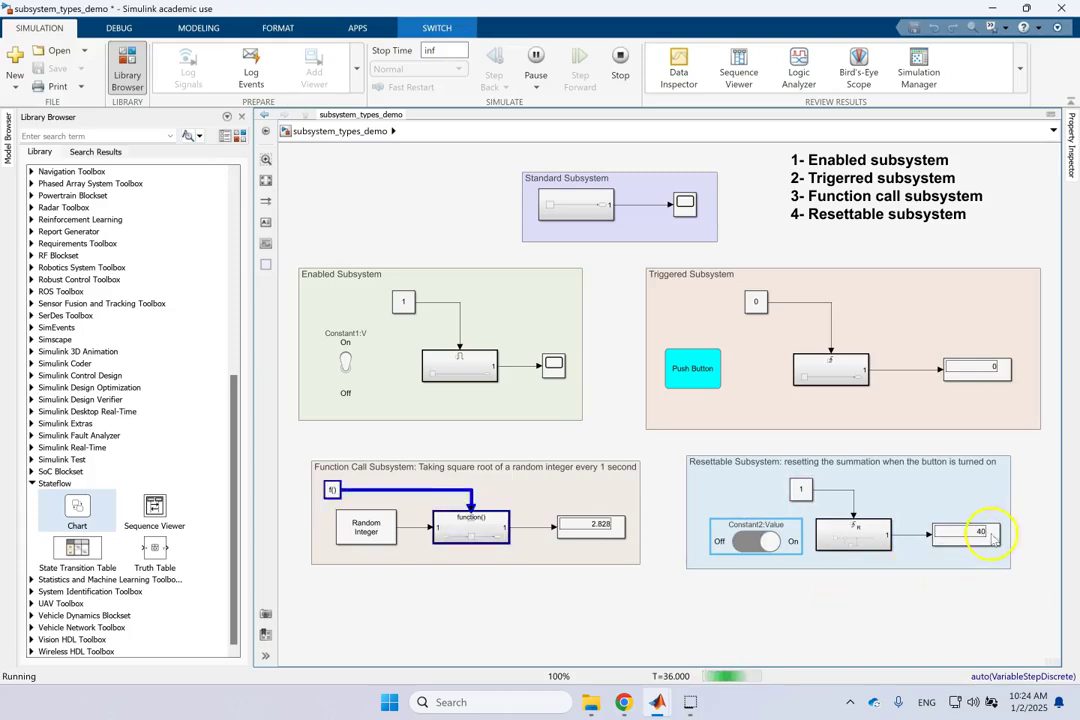
click(743, 541)
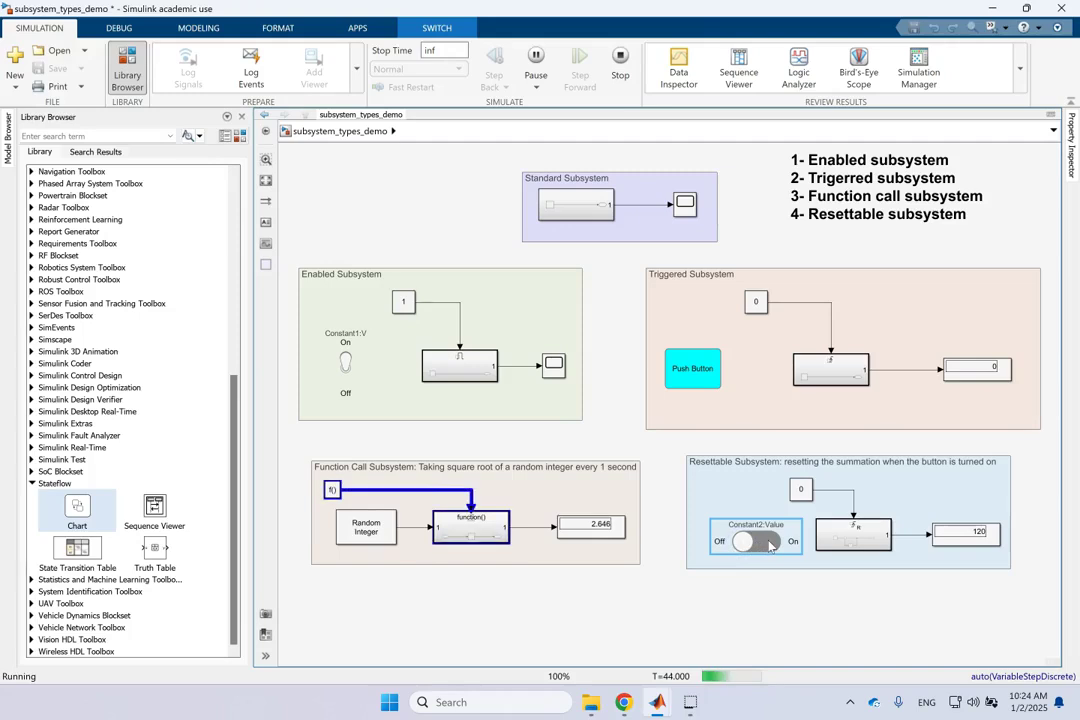
click(771, 543)
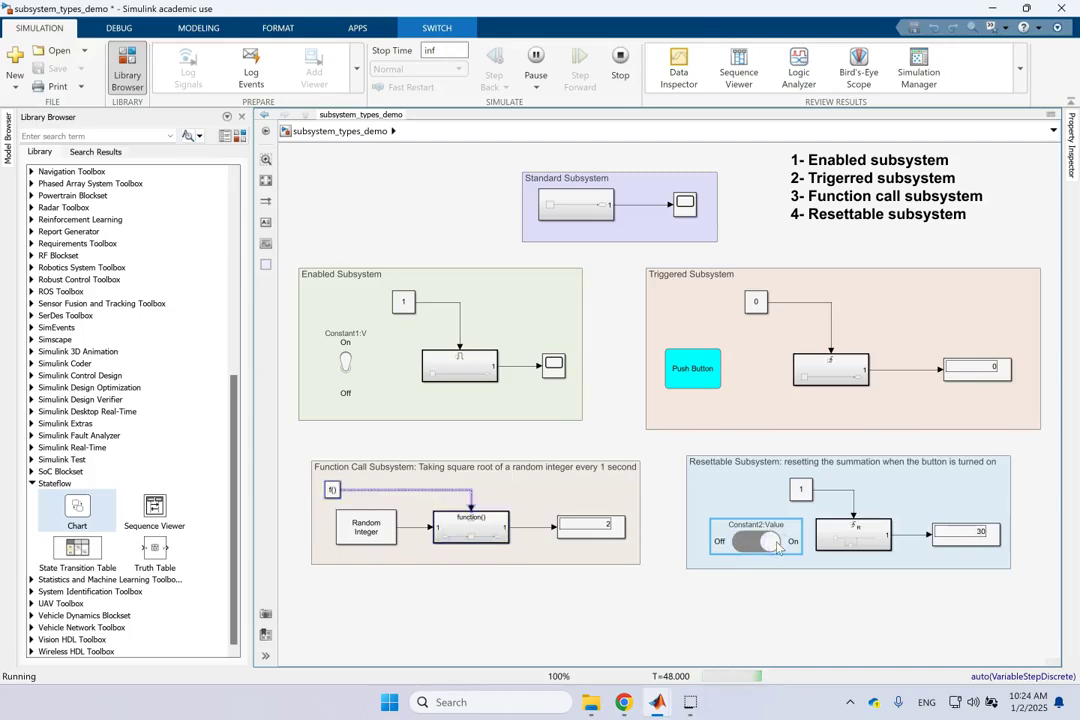
click(769, 542)
Open the Resettable Subsystem's Reset port, stopping the simulation so it can be edited
double_click(856, 538)
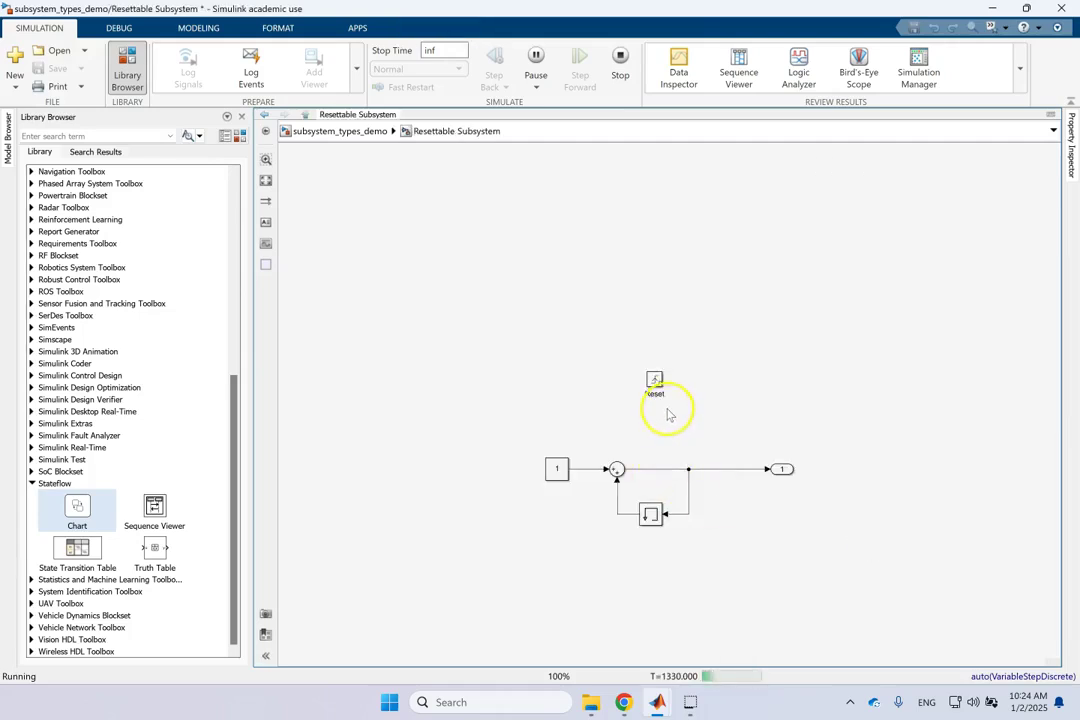
click(655, 382)
double_click(655, 382)
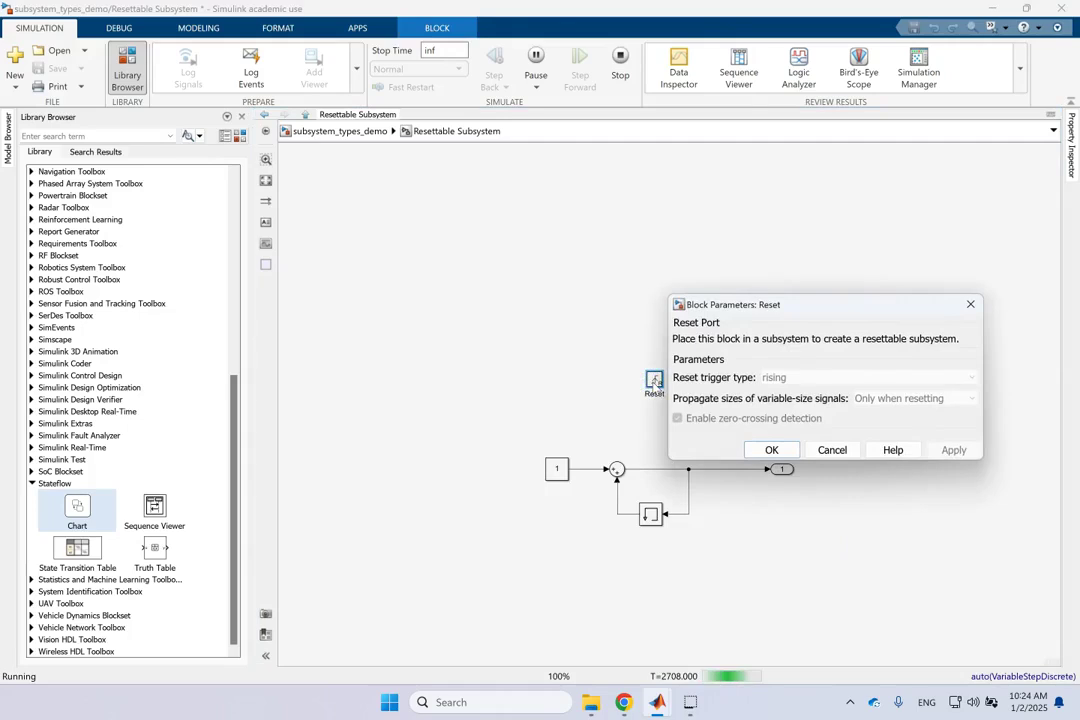
click(620, 62)
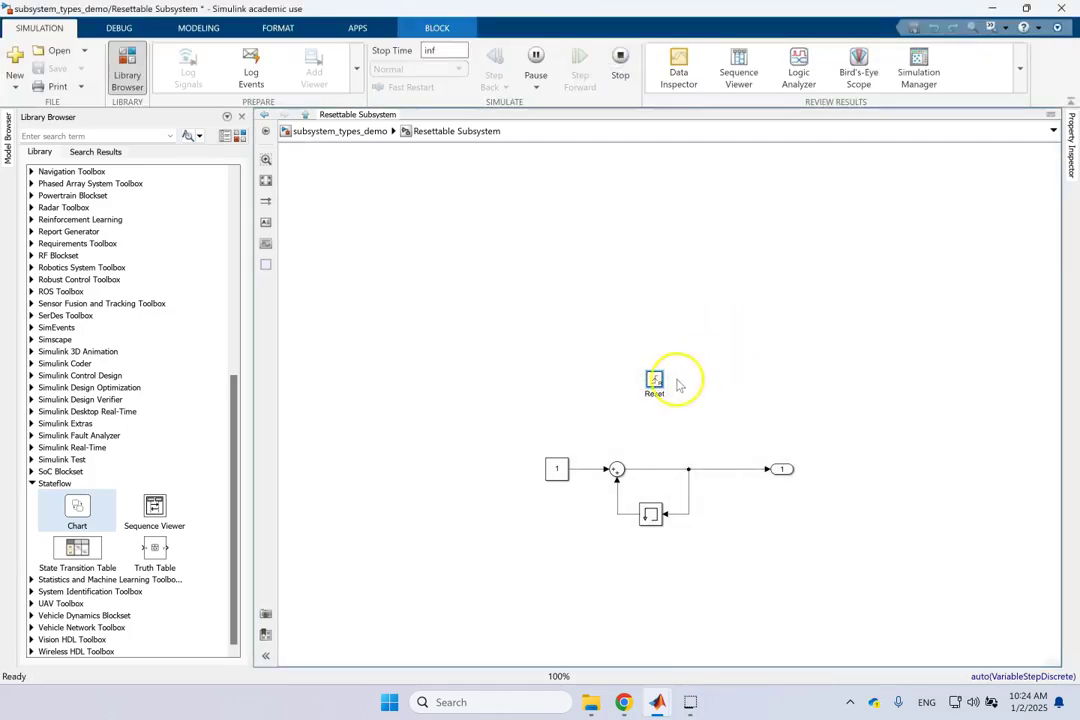
Set the Reset trigger type to either, keeping Only when resetting propagation, then return to top level
double_click(656, 380)
click(912, 400)
click(905, 428)
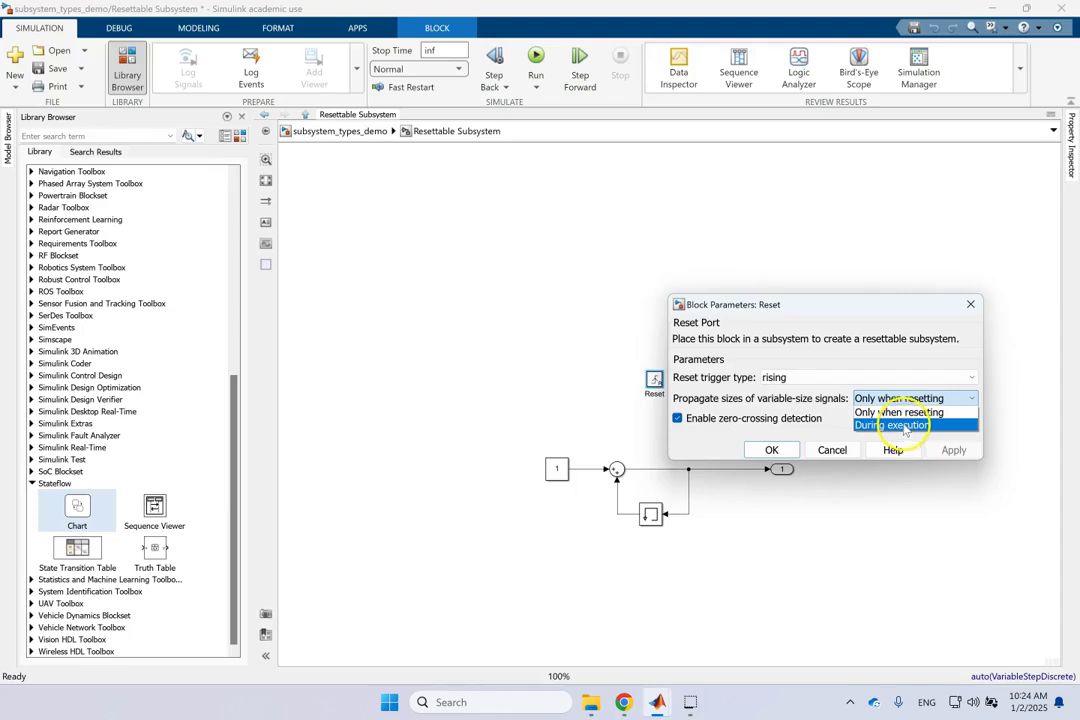
click(808, 378)
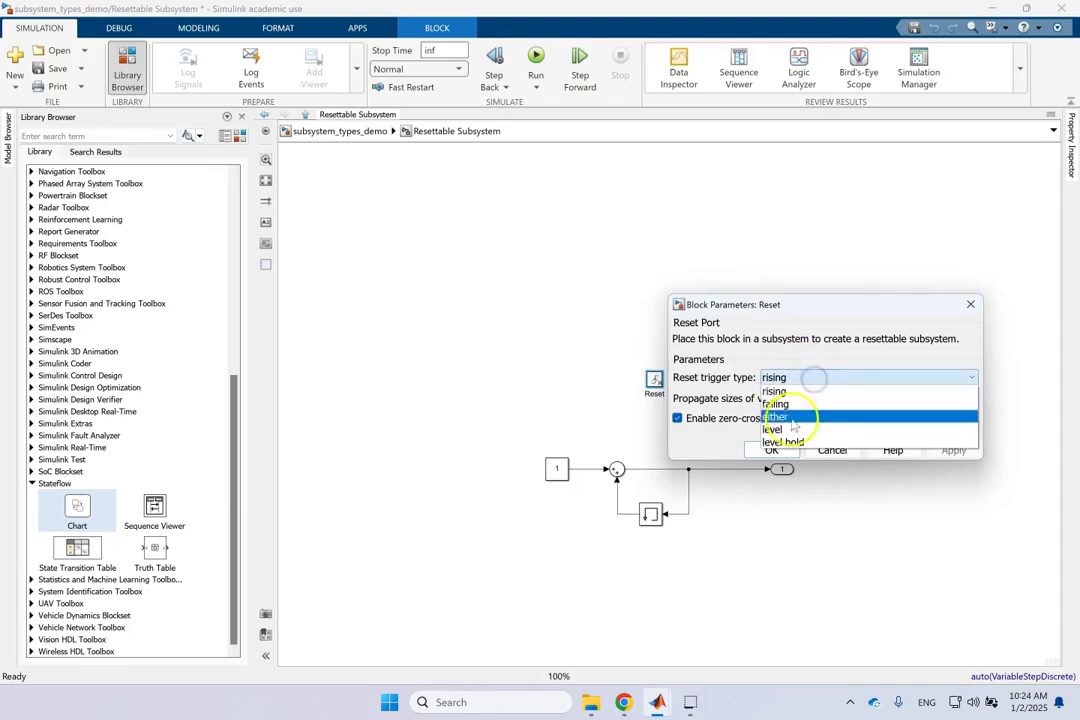
click(778, 417)
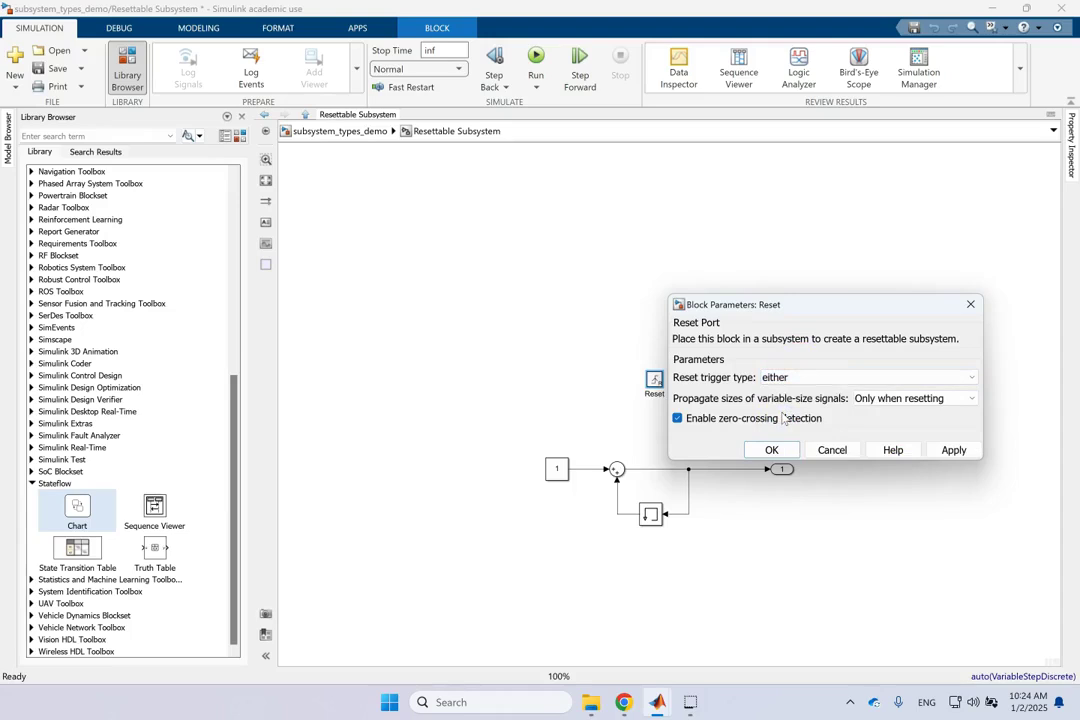
click(930, 401)
click(922, 401)
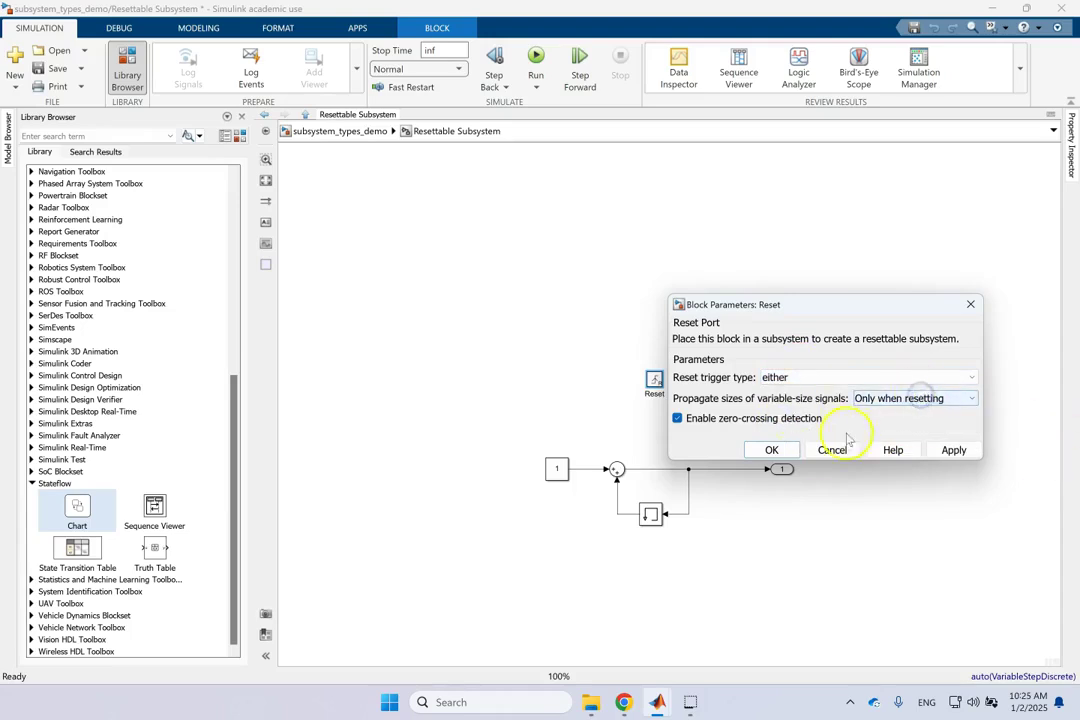
click(773, 450)
click(322, 131)
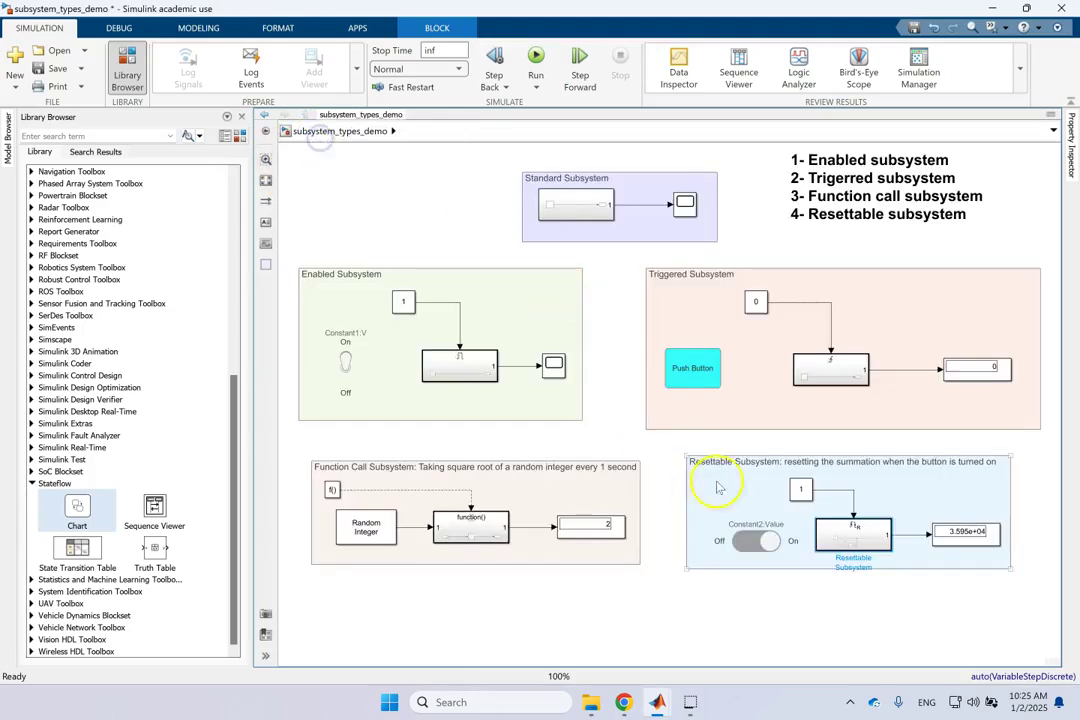
click(770, 541)
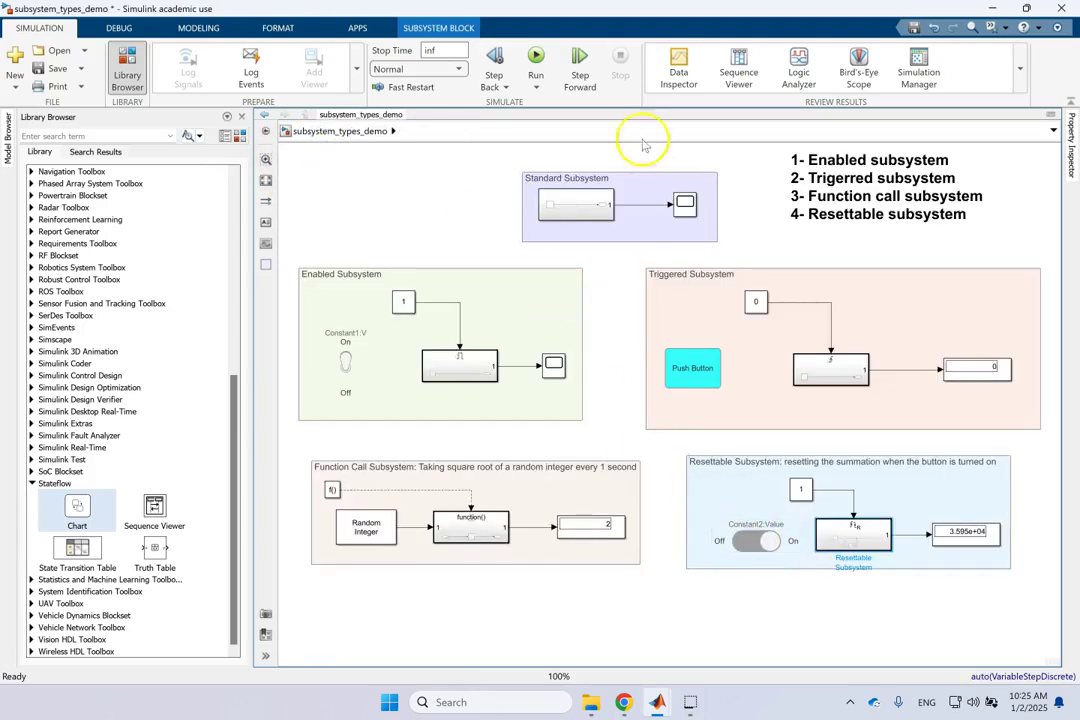
Run the model and turn the Constant2 slider switch Off then On to reset the sum
click(536, 62)
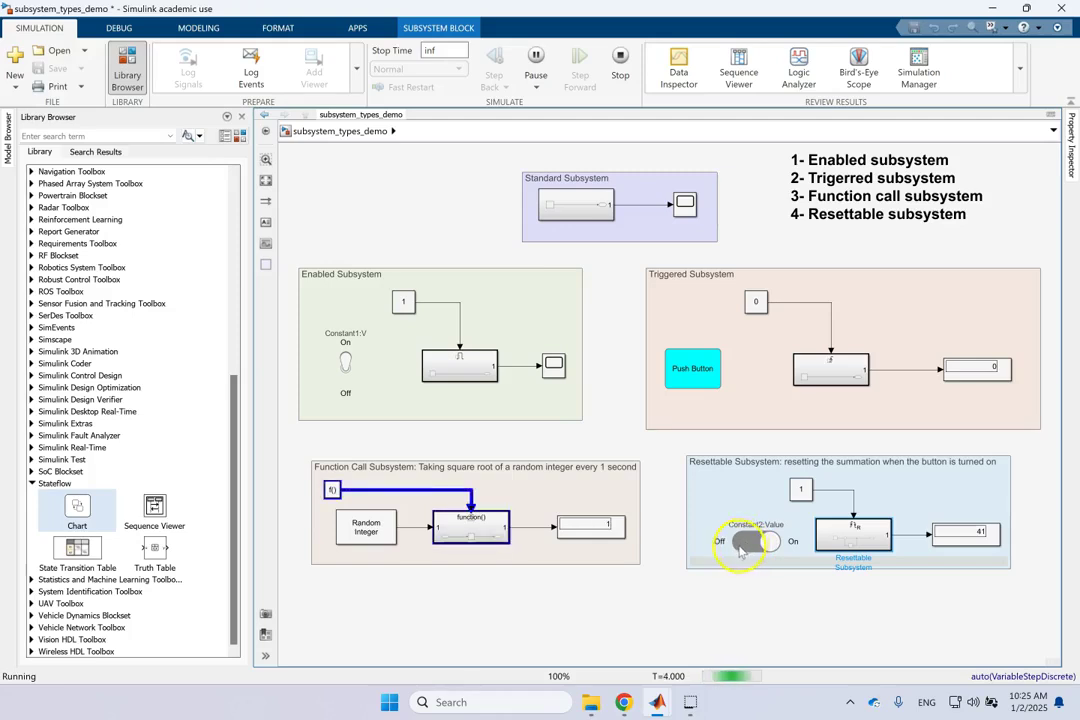
click(740, 550)
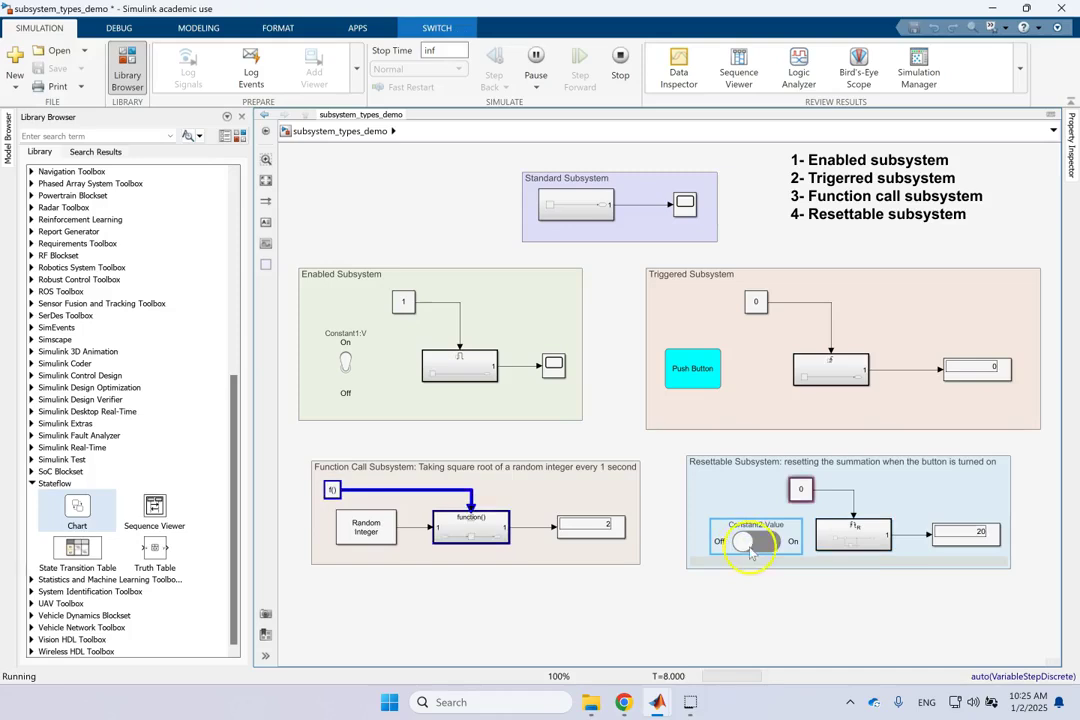
click(770, 546)
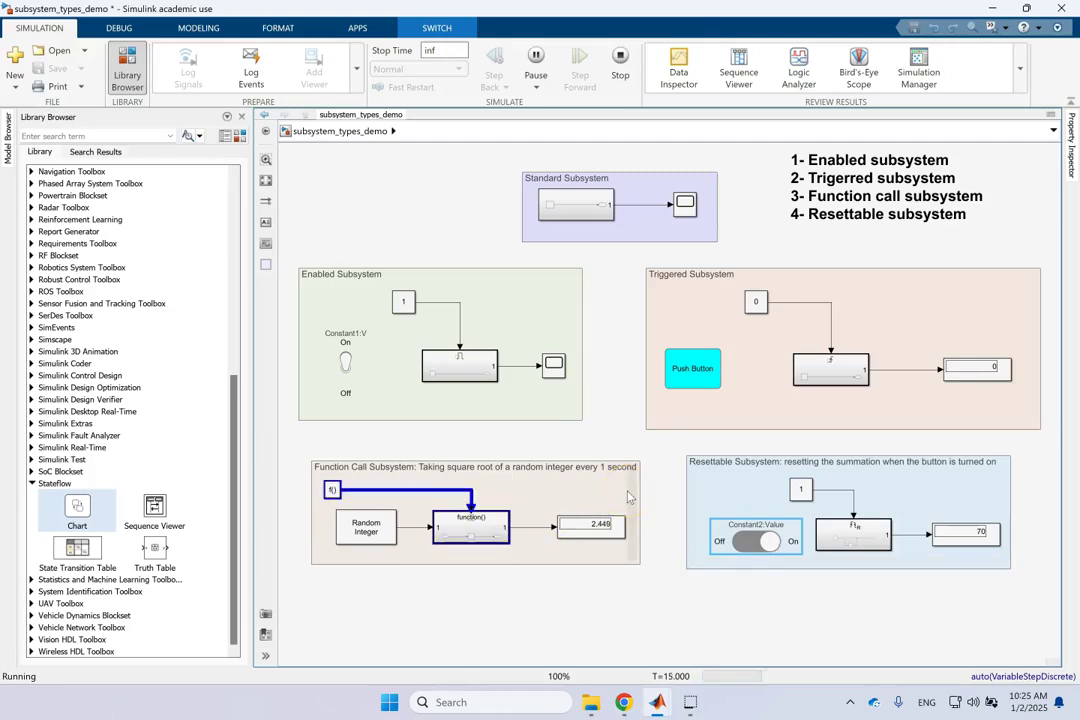
double_click(554, 365)
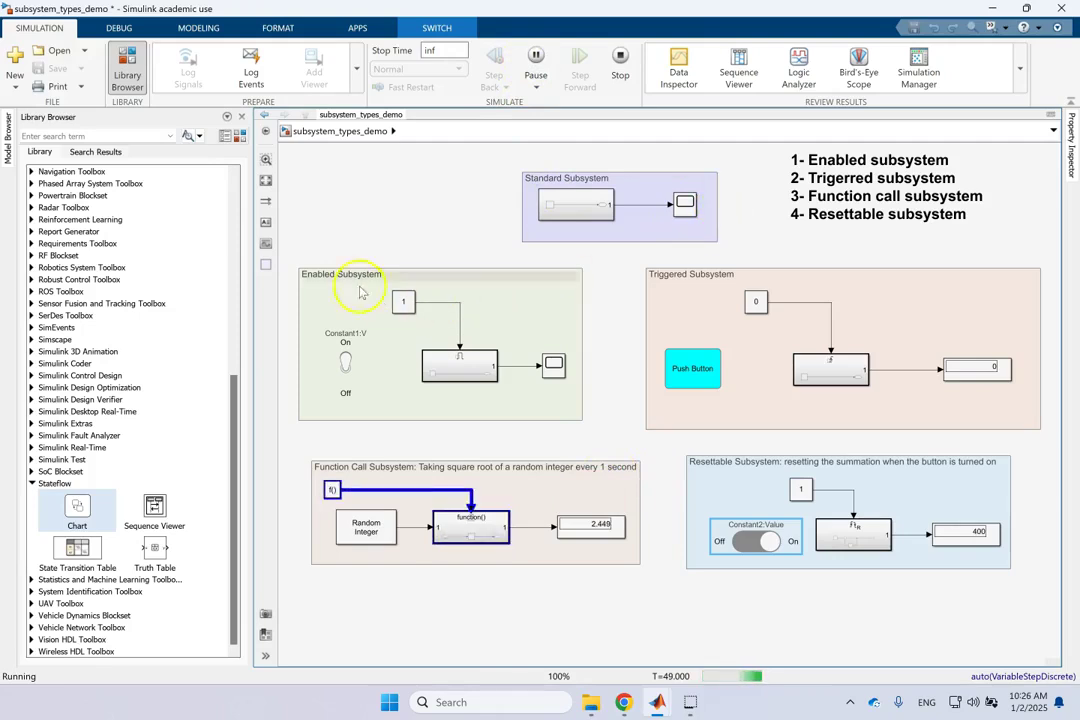
Stop the running simulation and nudge the Enabled Subsystem area slightly to the right
drag(290, 250, 1053, 579)
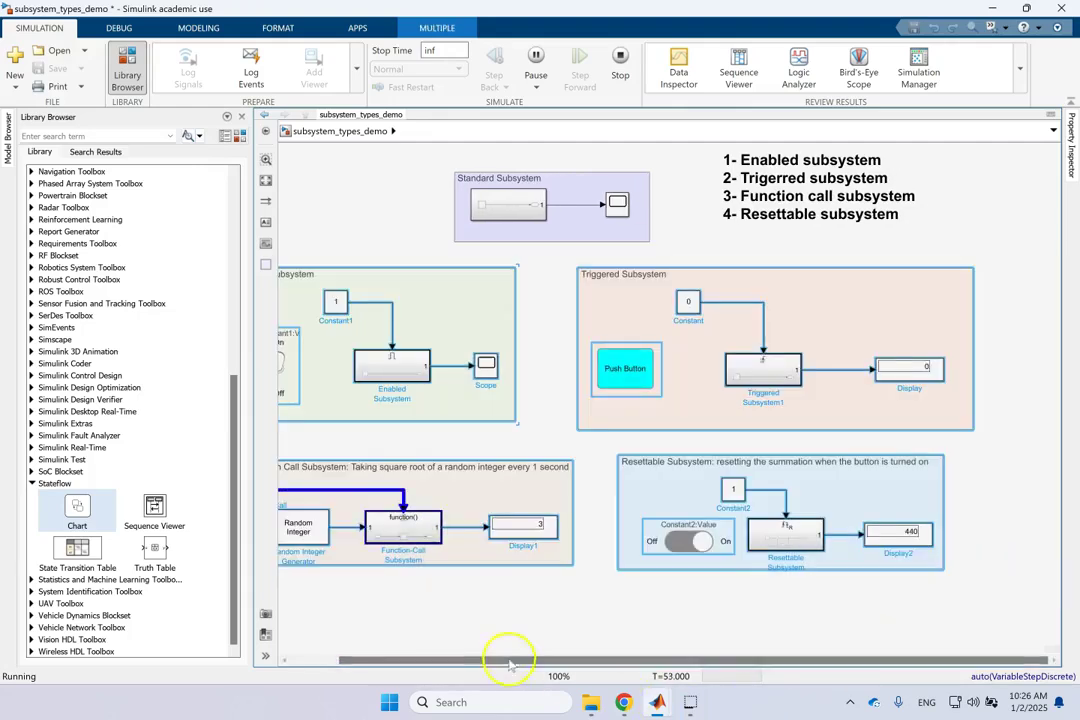
drag(315, 660, 312, 656)
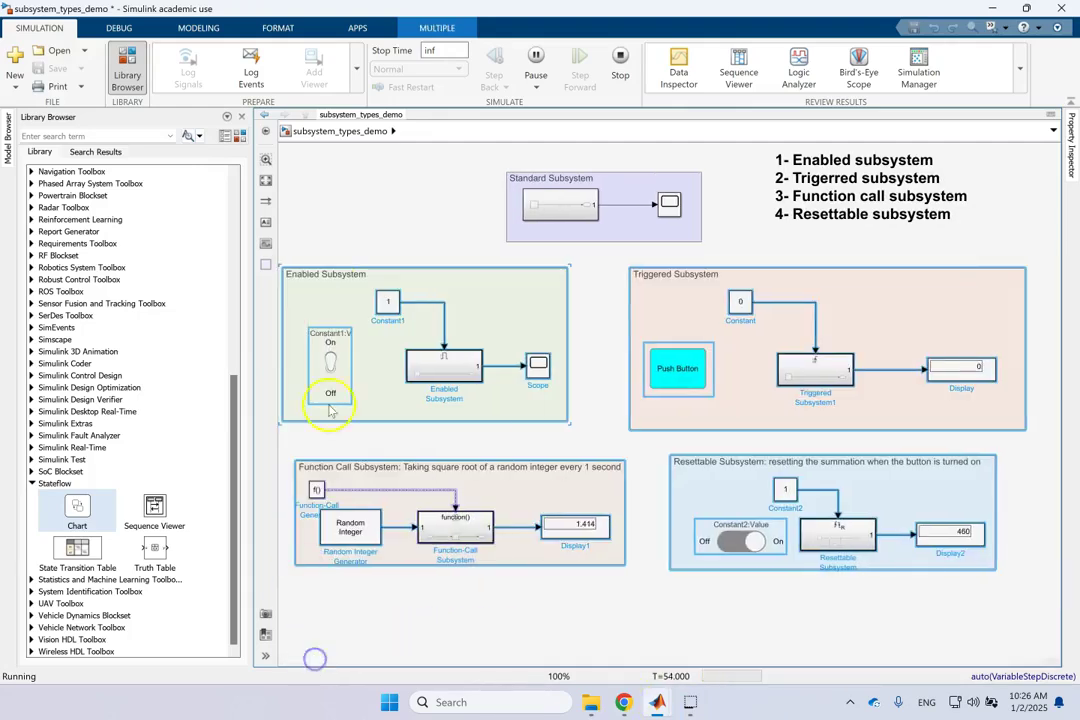
click(342, 181)
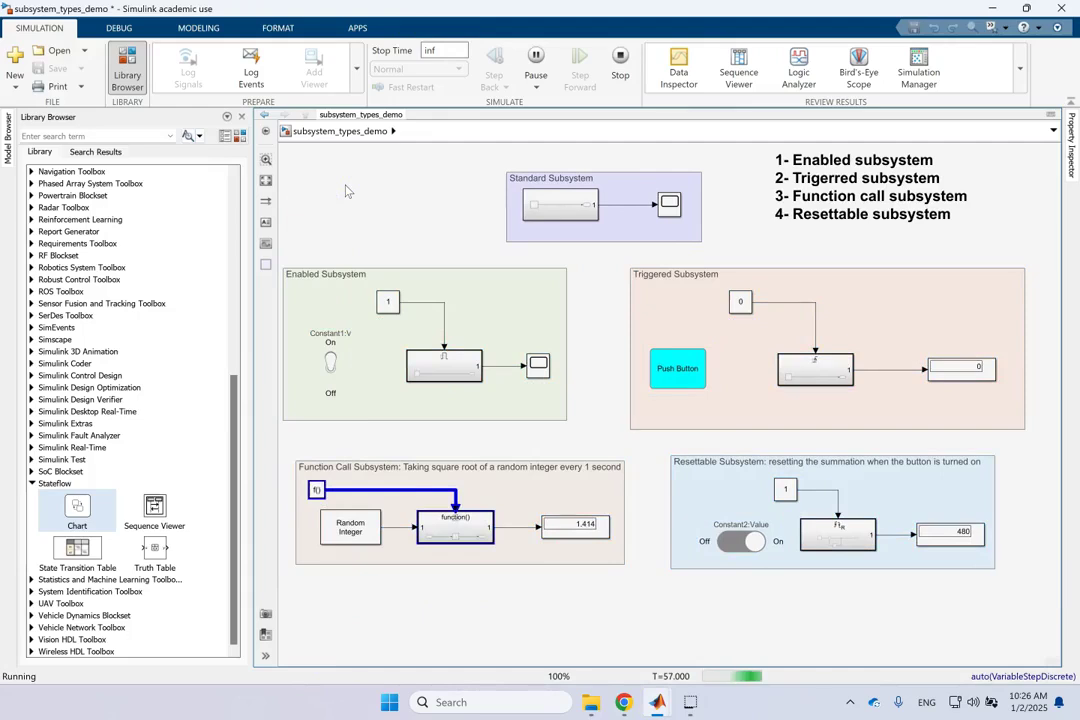
drag(558, 312, 594, 314)
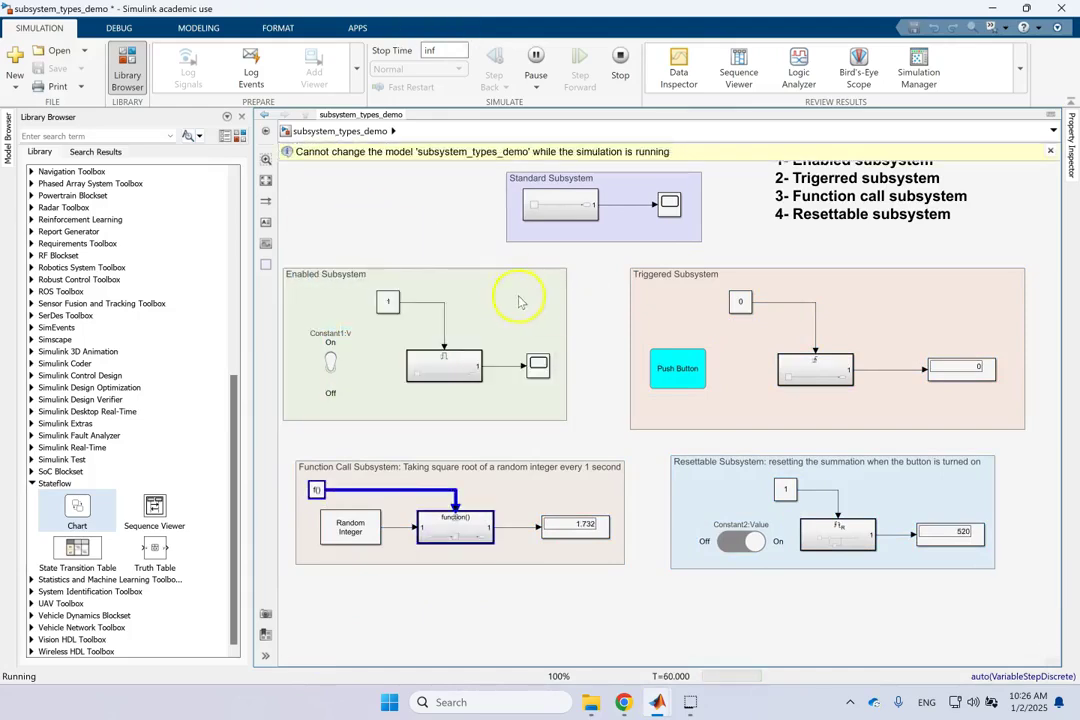
click(620, 55)
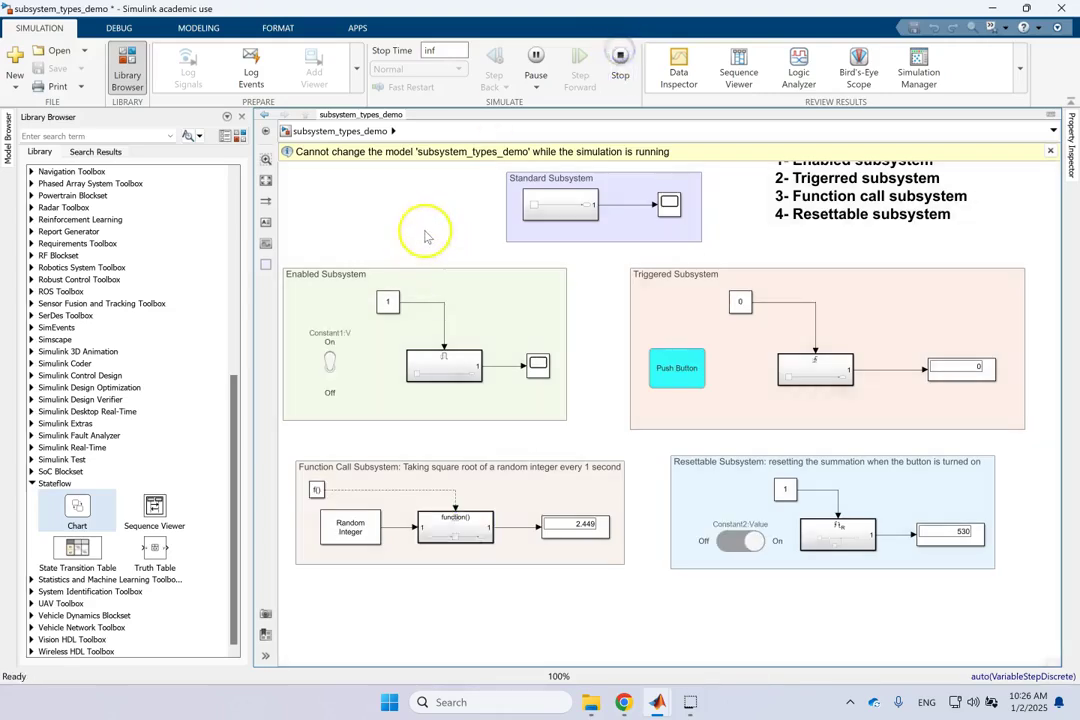
drag(557, 295, 591, 298)
Dismiss the cannot-change-while-running message and fit the whole diagram in view
drag(290, 245, 786, 633)
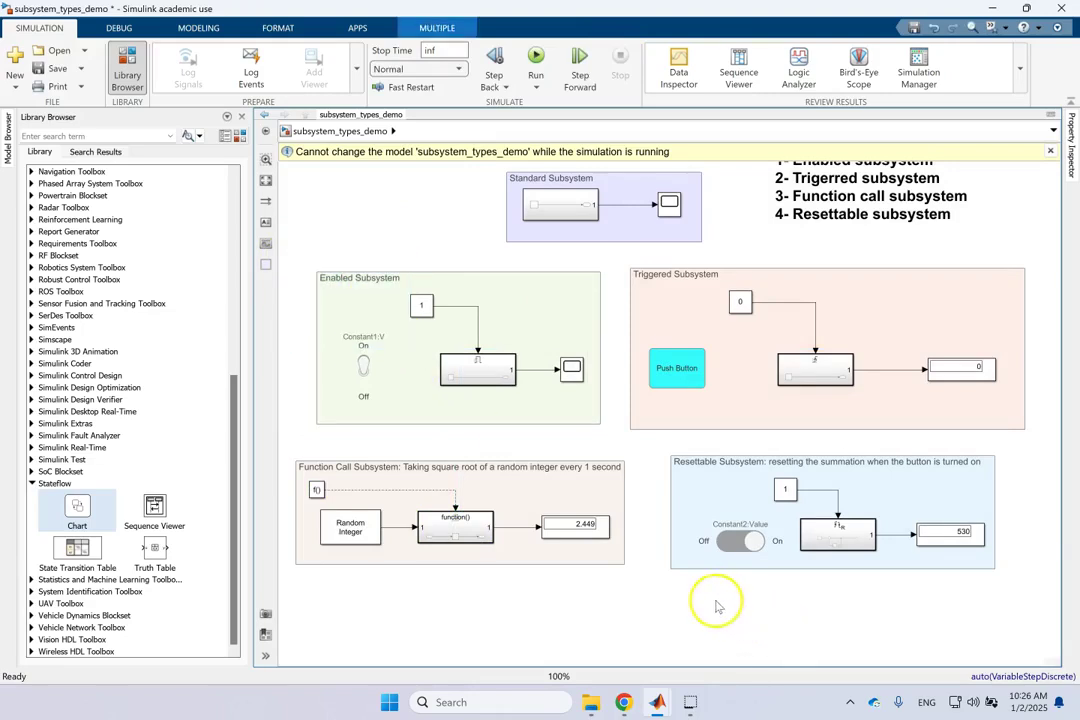
click(645, 520)
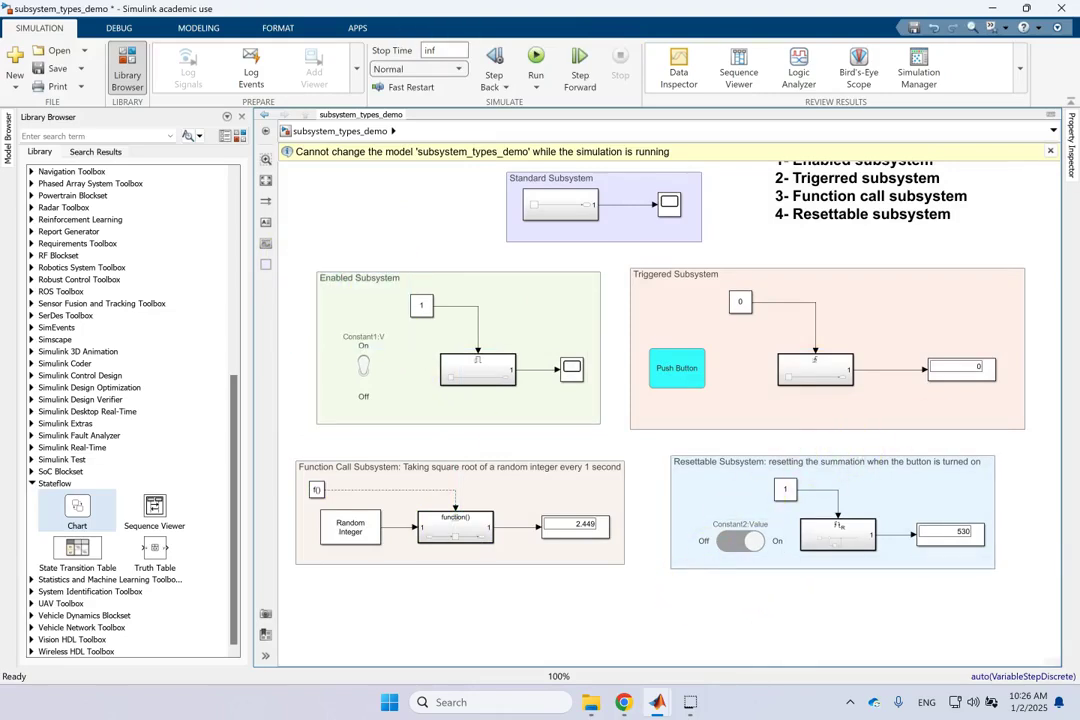
click(1050, 151)
key(space)
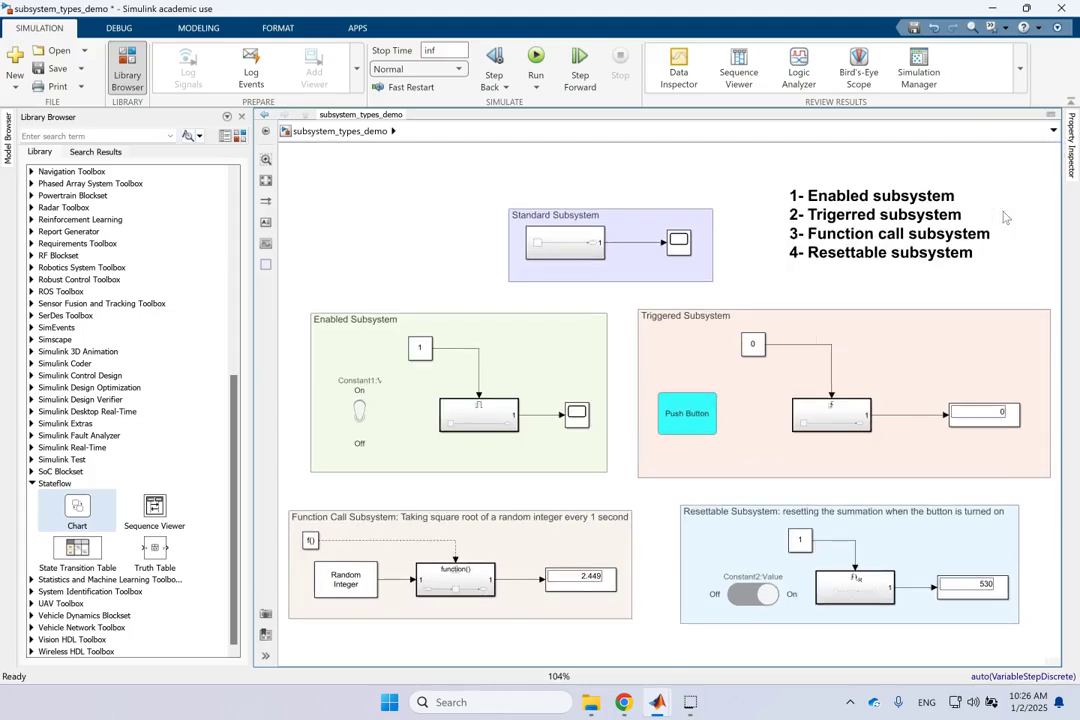
click(1008, 210)
click(100, 402)
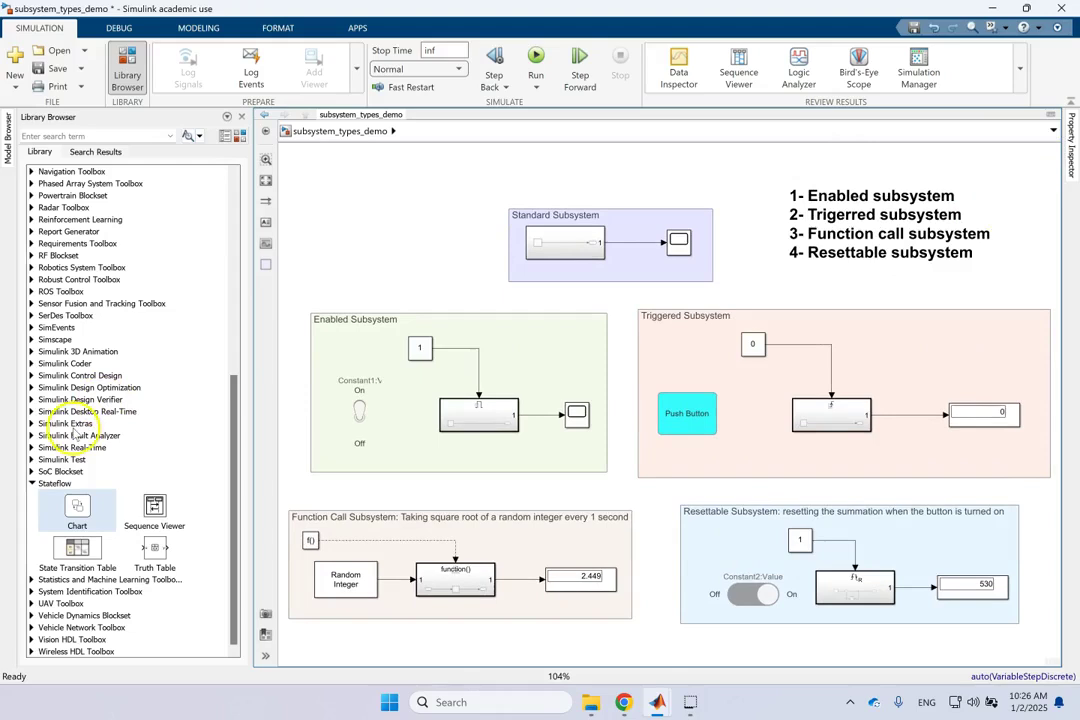